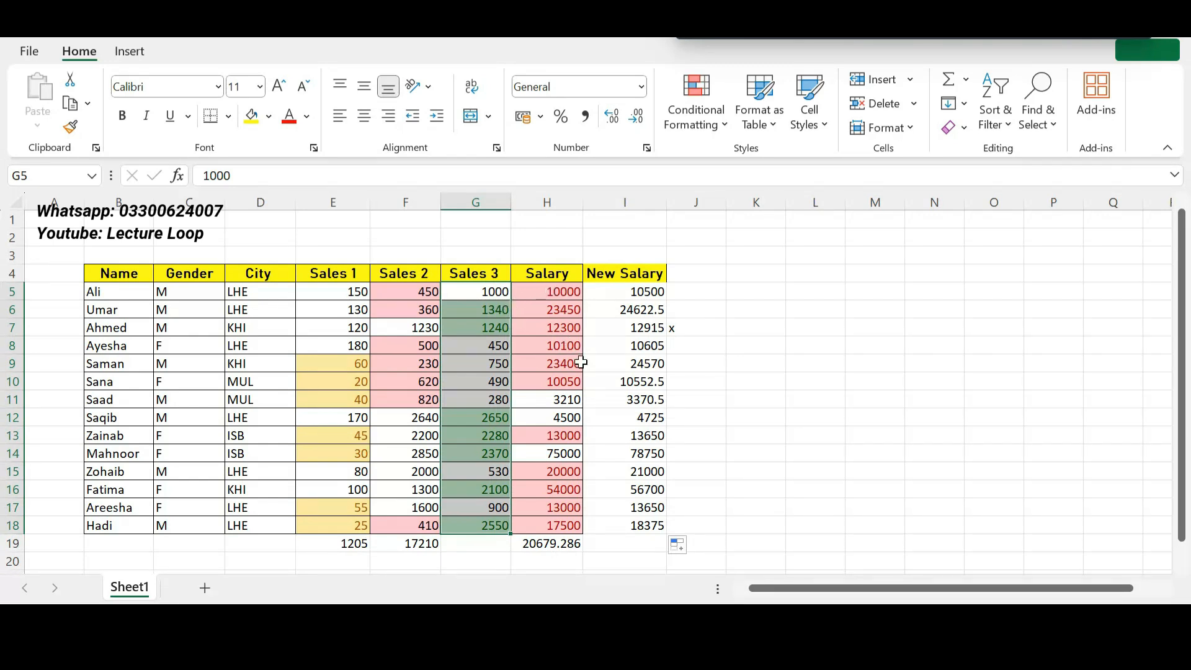
- Insert a 2-D clustered column chart of the Salary values in H5:H18 and shift it over columns G to M
left_click(555, 293)
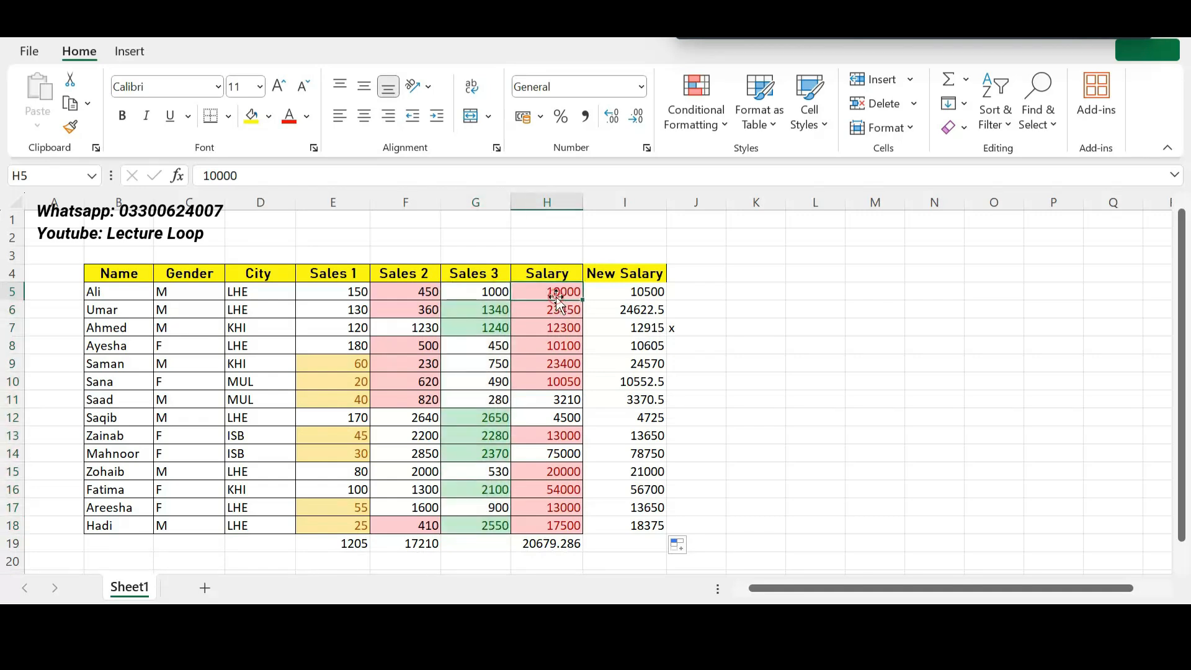
left_click_drag(555, 291, 555, 526)
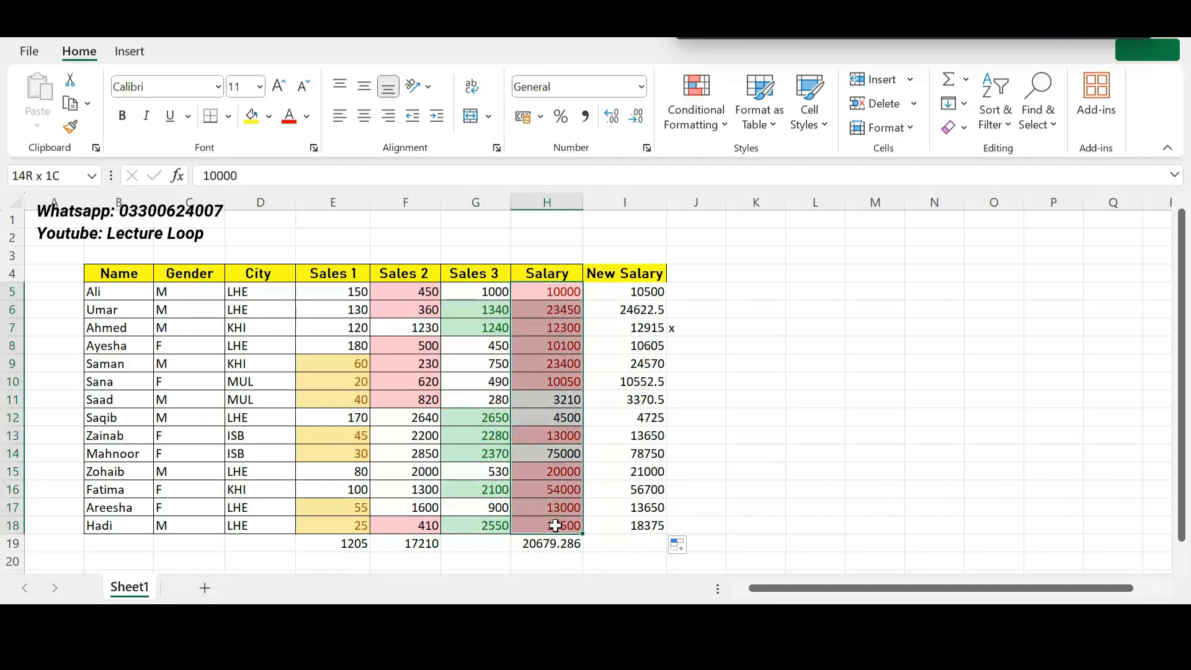
left_click(545, 273)
left_click_drag(545, 292, 546, 526)
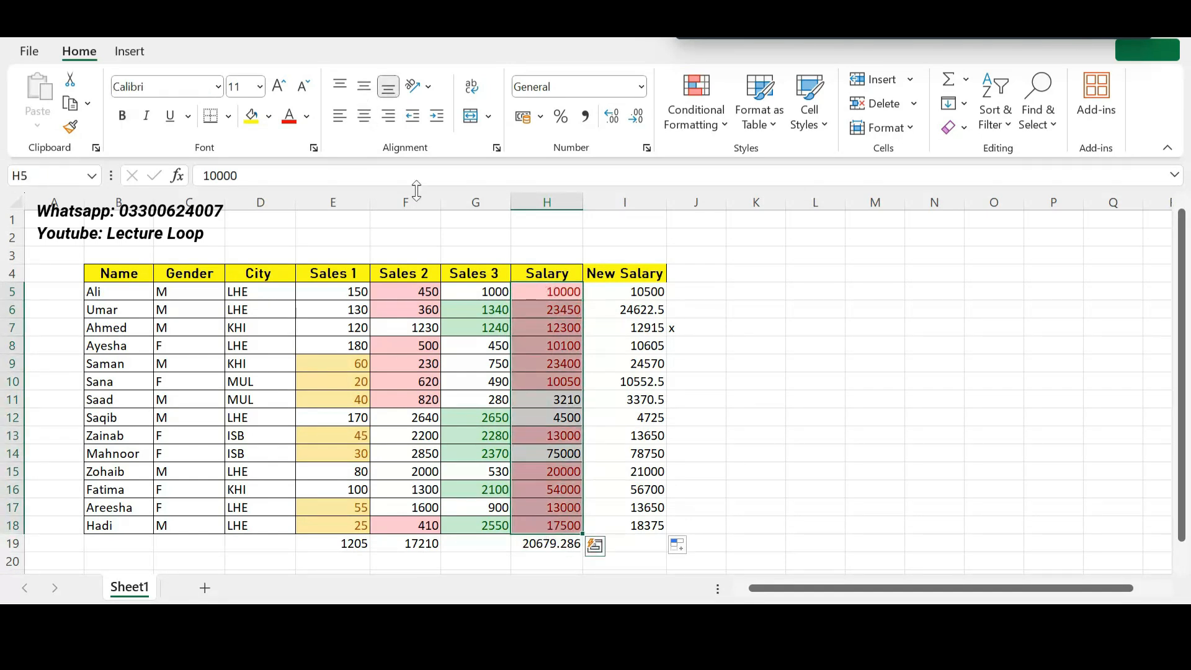
left_click(132, 52)
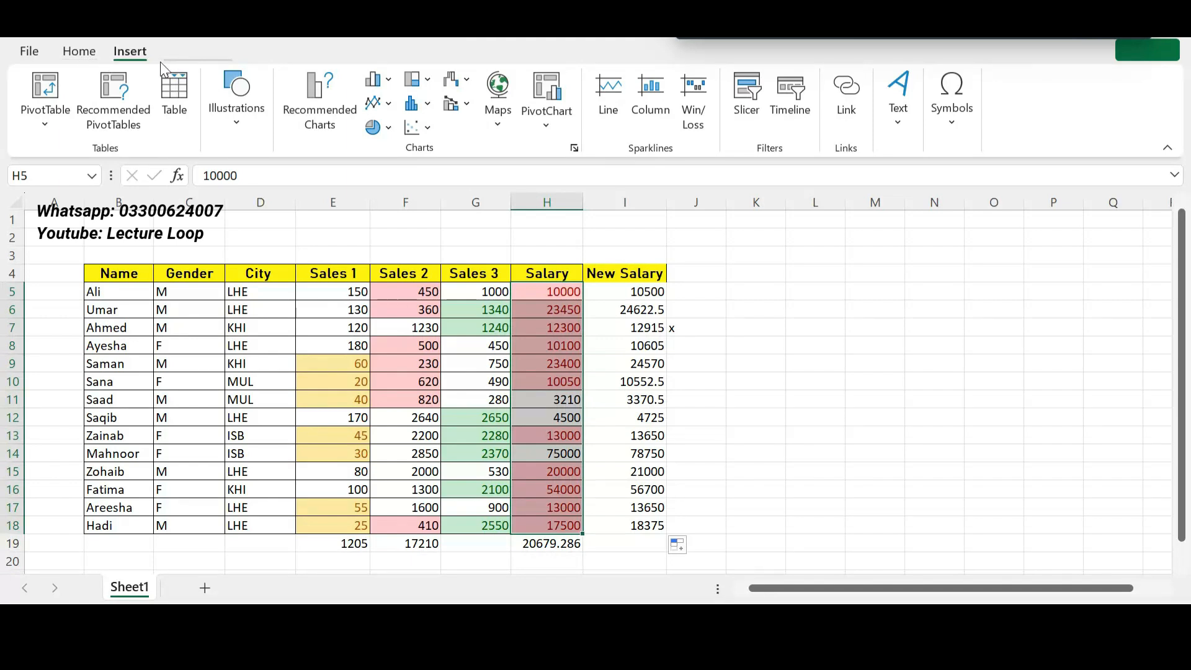
left_click(386, 81)
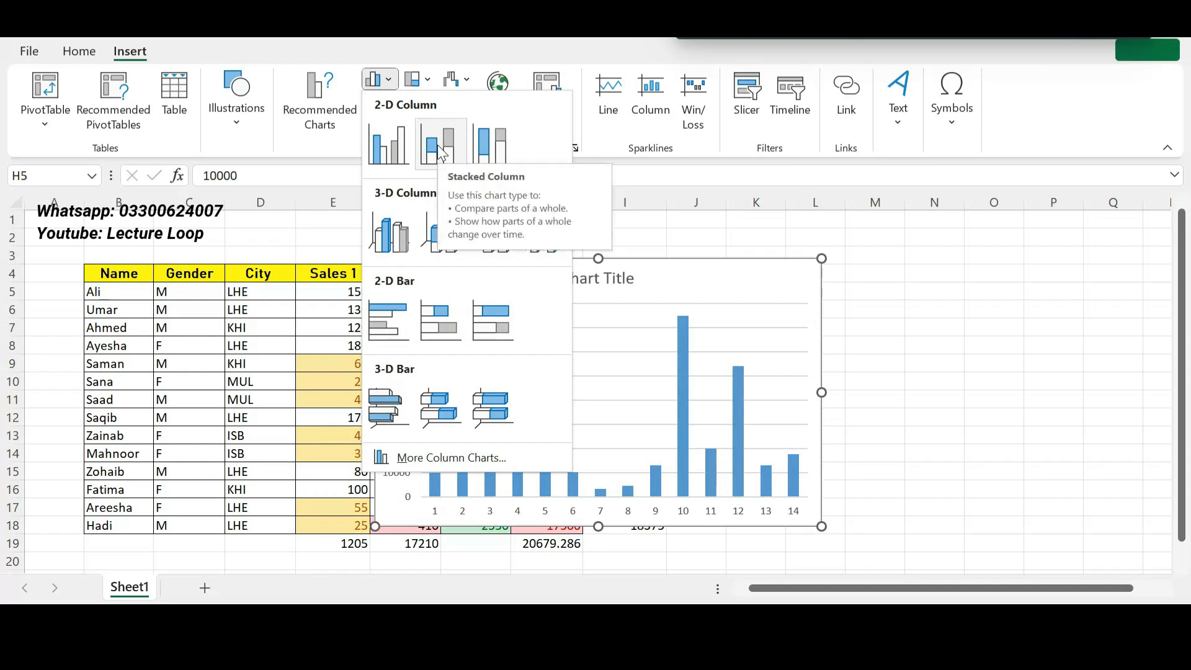
left_click(401, 153)
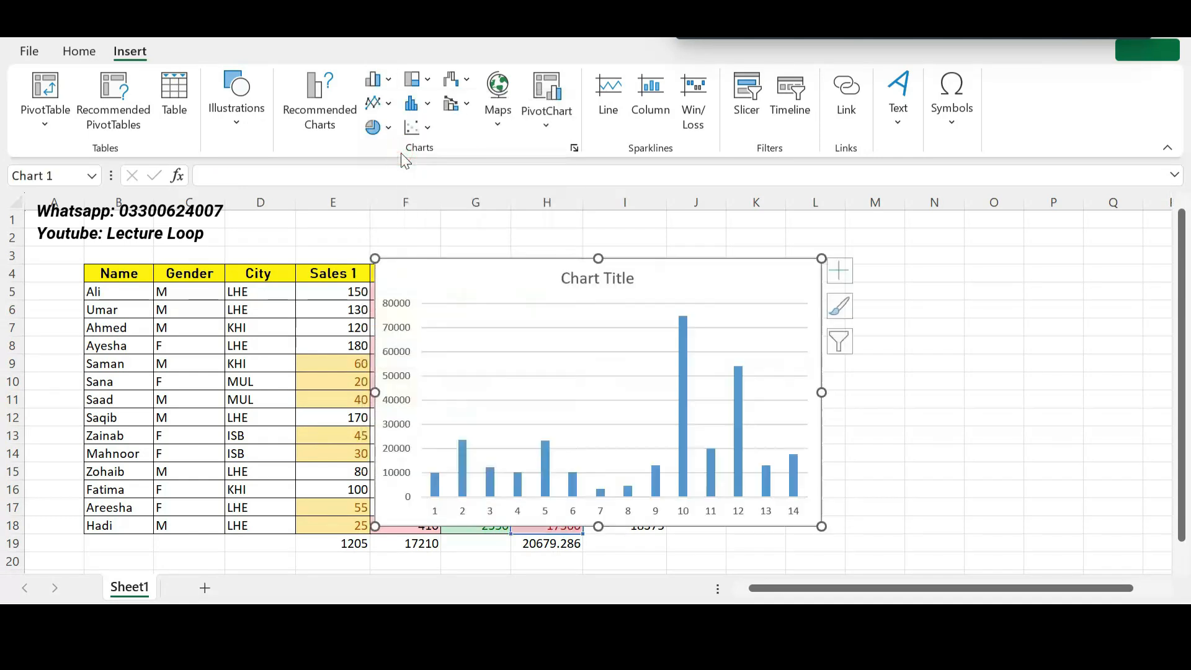
left_click_drag(681, 275, 793, 261)
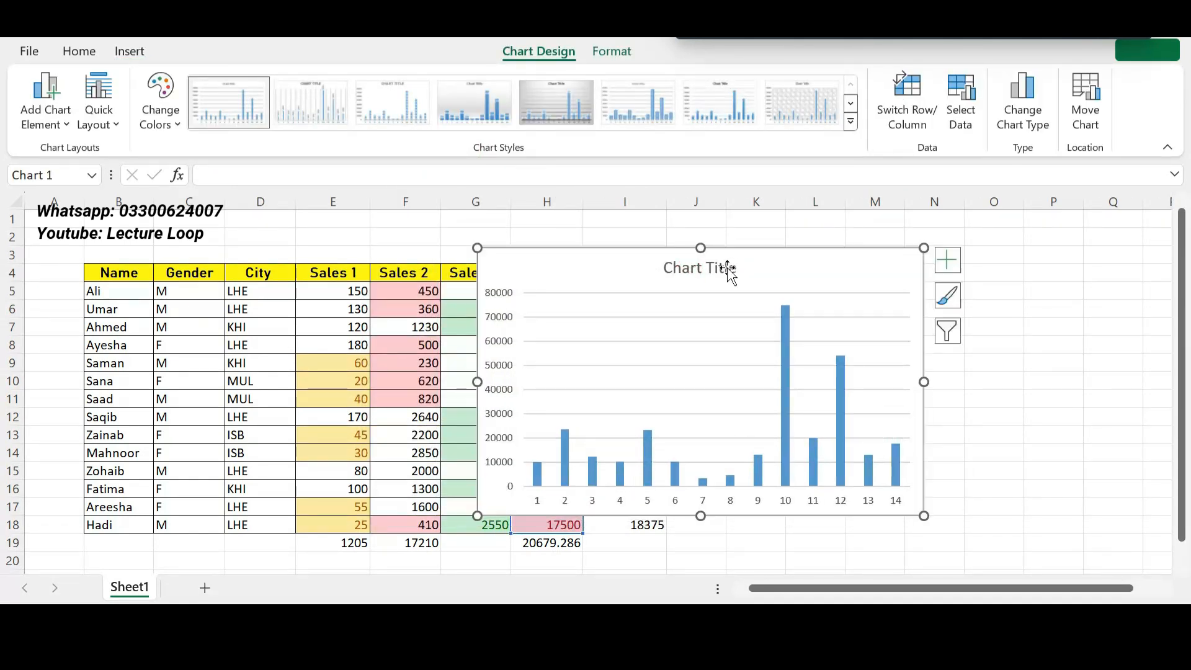
- Change the chart's title to "old salary" and deselect the chart
left_click(729, 268)
double_click(730, 267)
left_click(732, 268)
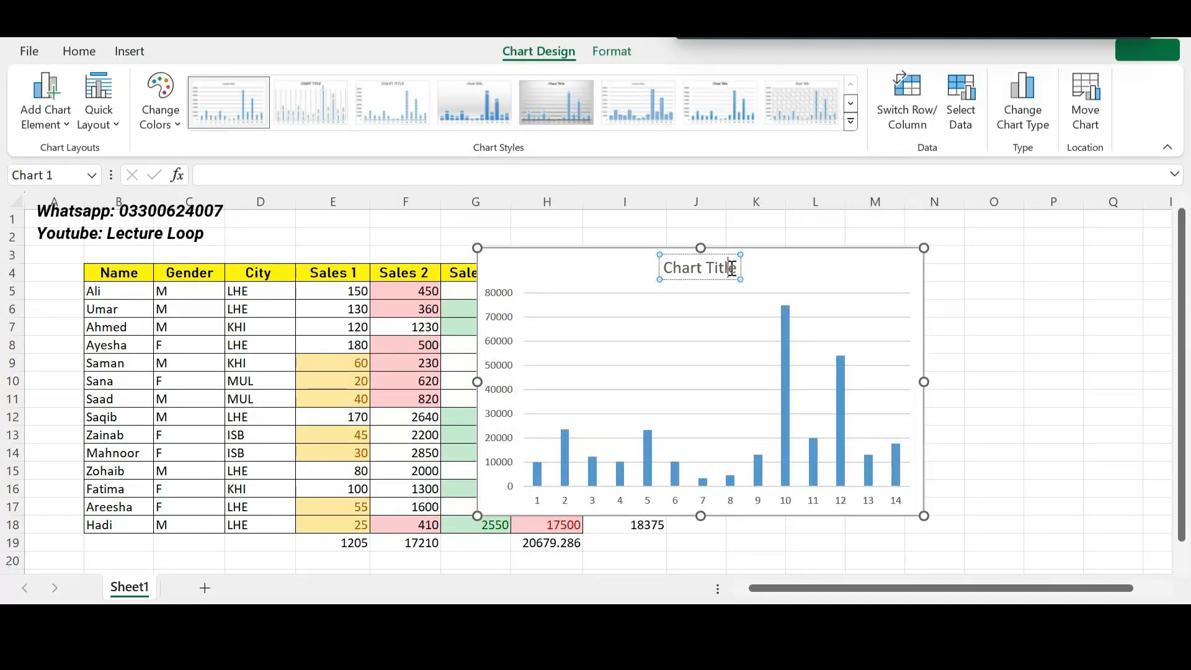
left_click_drag(739, 268, 641, 255)
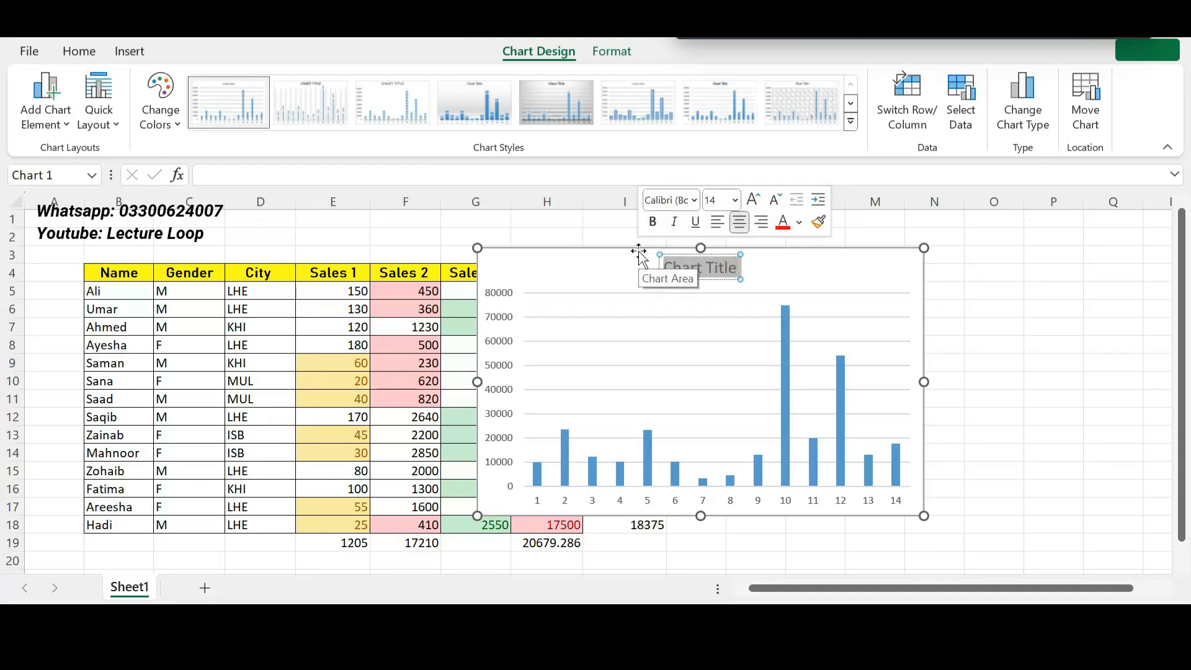
type("old")
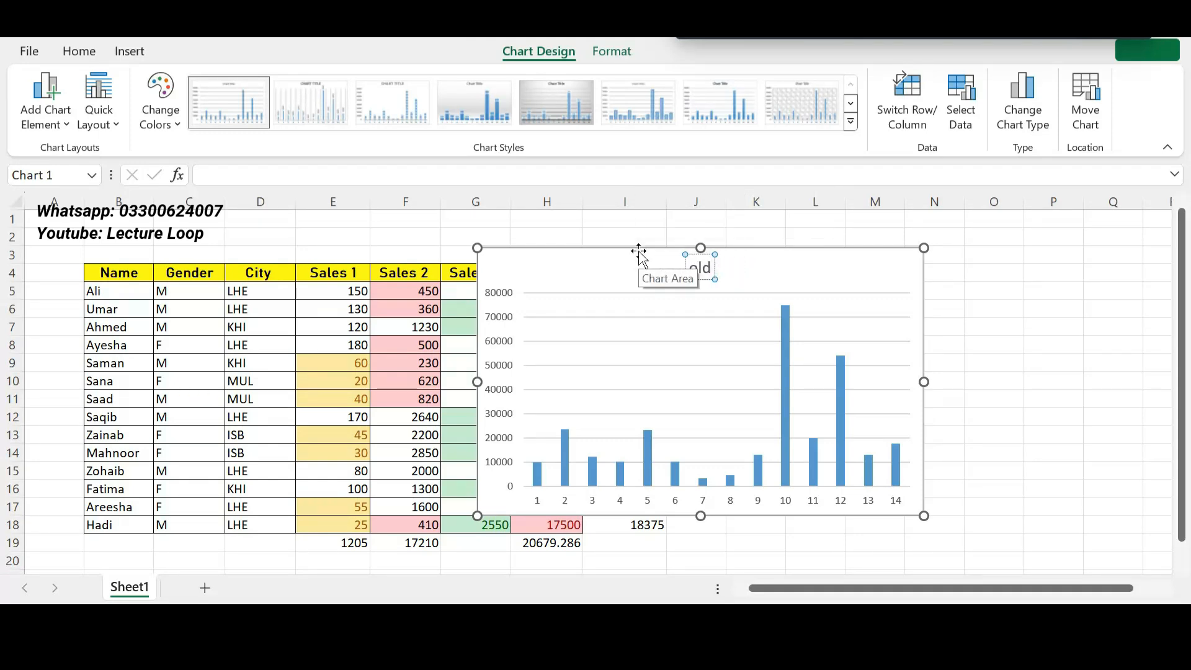
type(" salar")
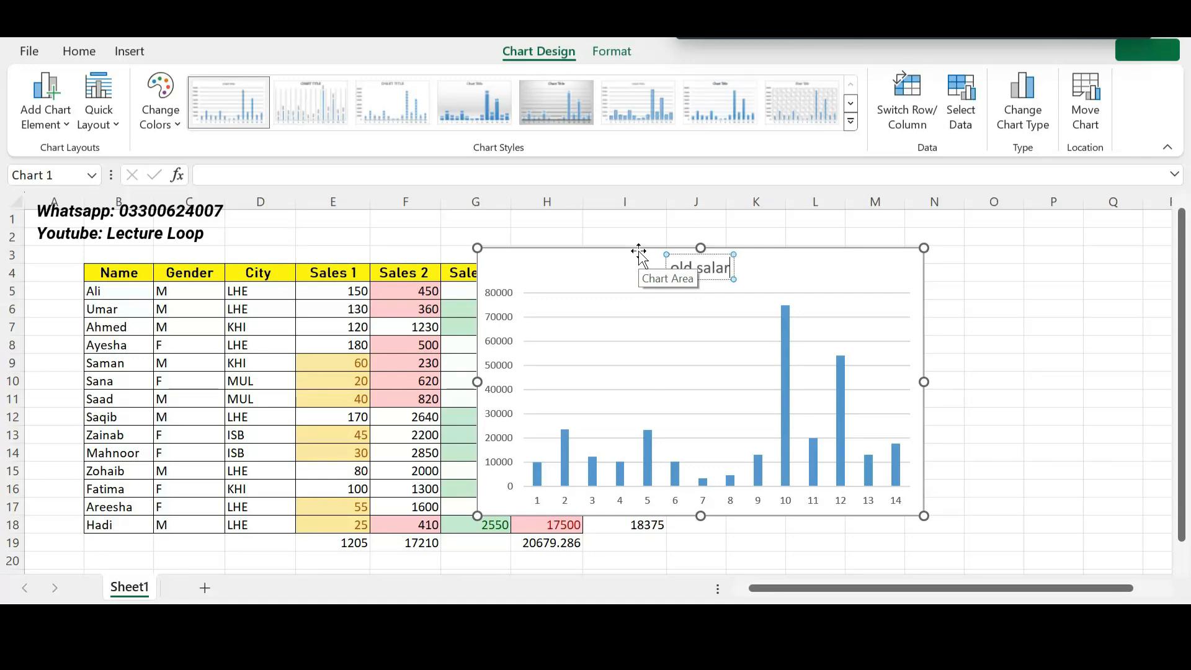
type("y")
left_click(955, 313)
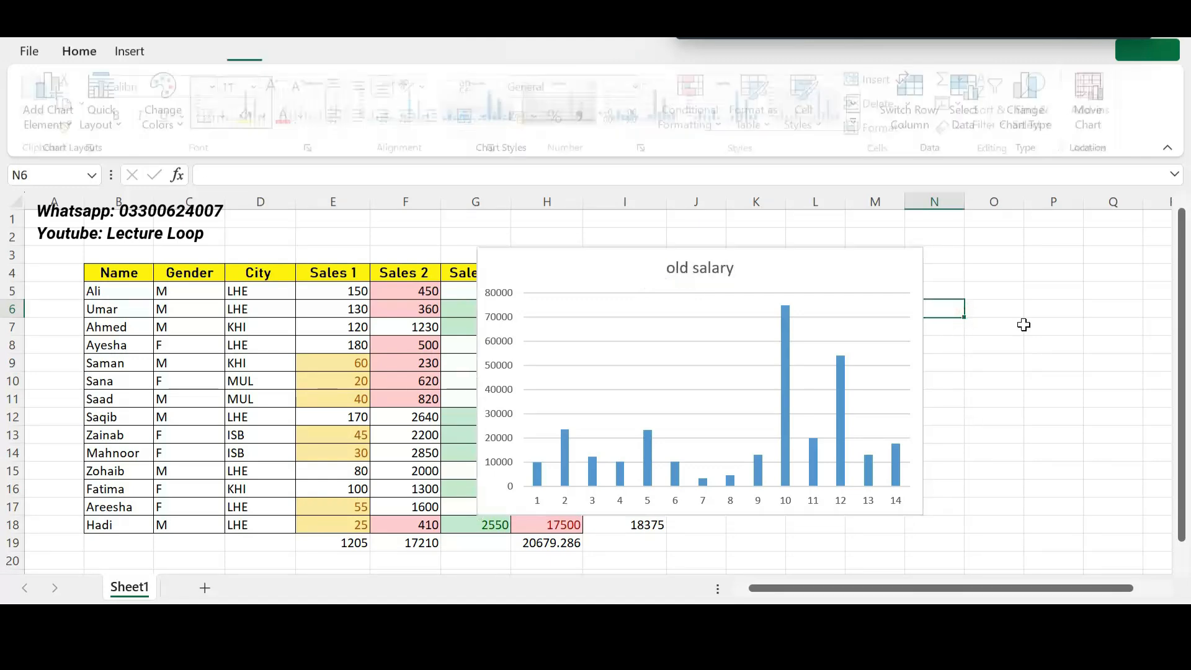
left_click(1054, 347)
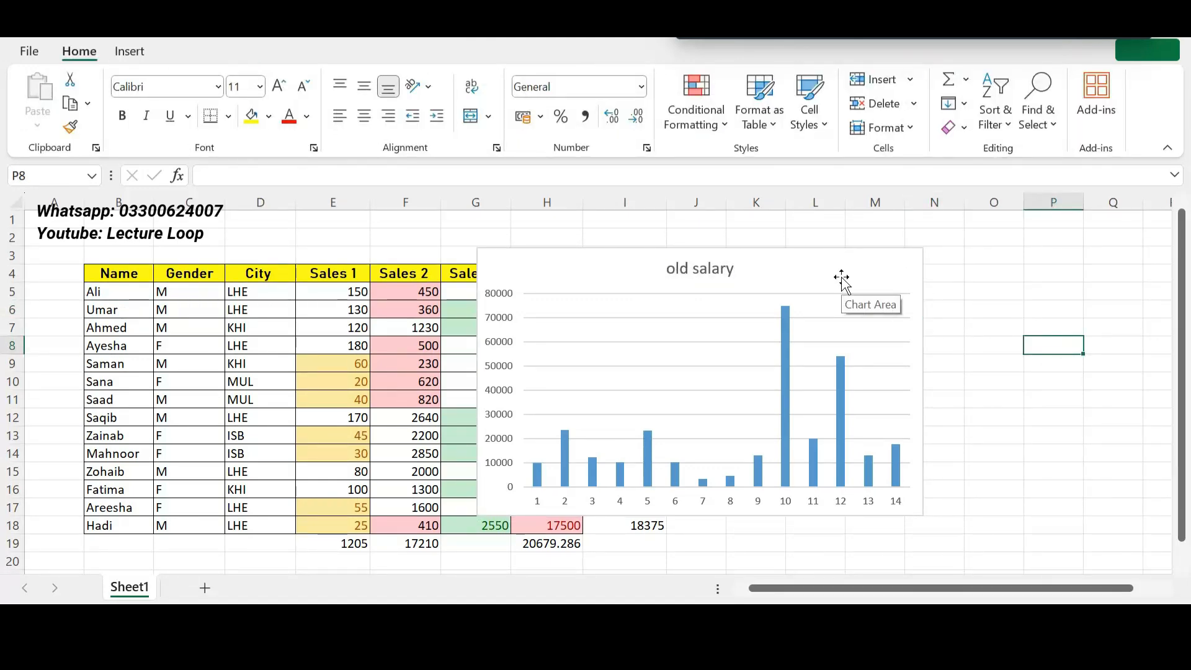
- Move the old salary chart clear of the data table, beside the New Salary column across columns J to Q
left_click_drag(842, 278, 1044, 283)
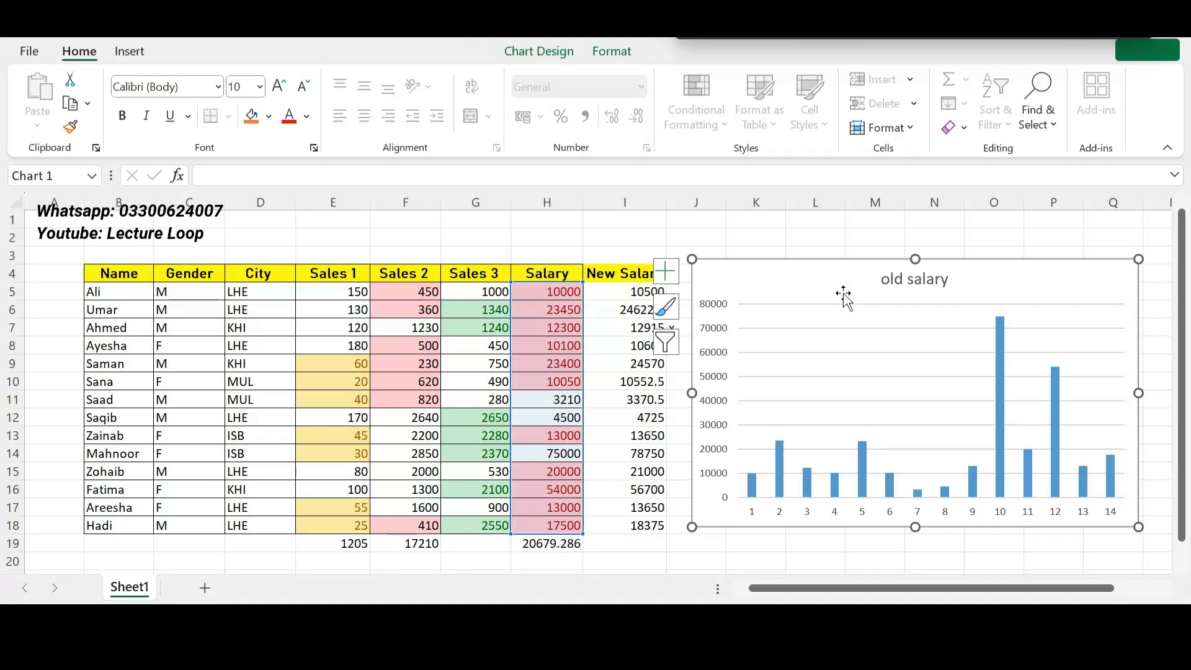
right_click(1034, 285)
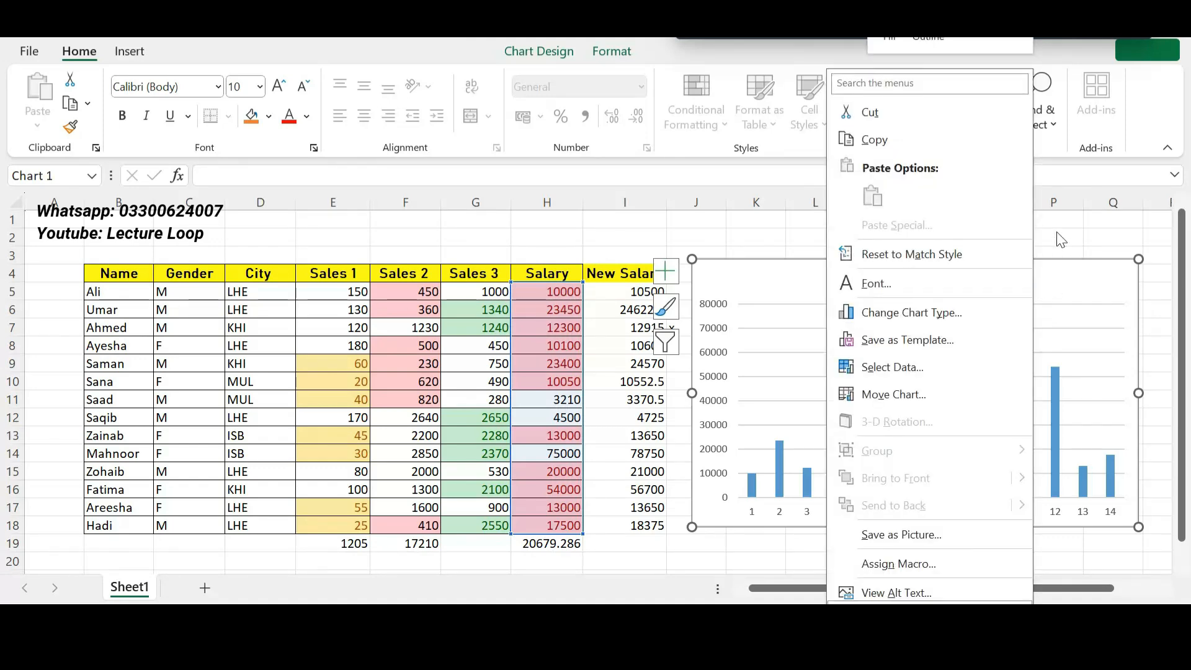
key("Escape")
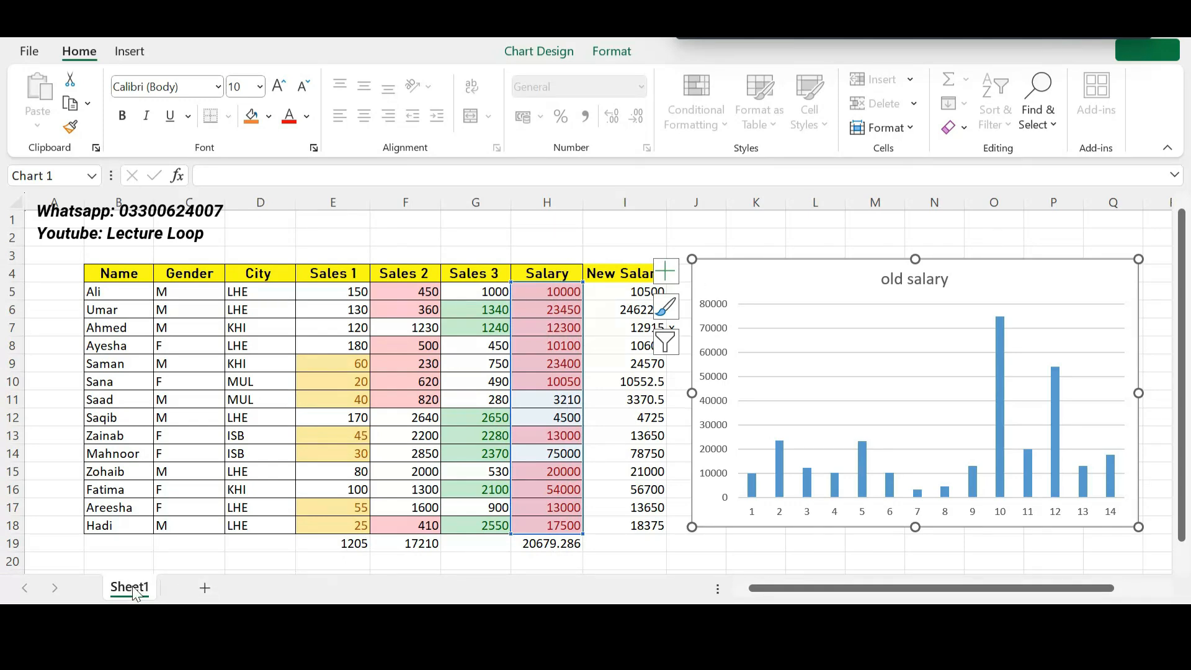
scroll(249, 381, "down", 4)
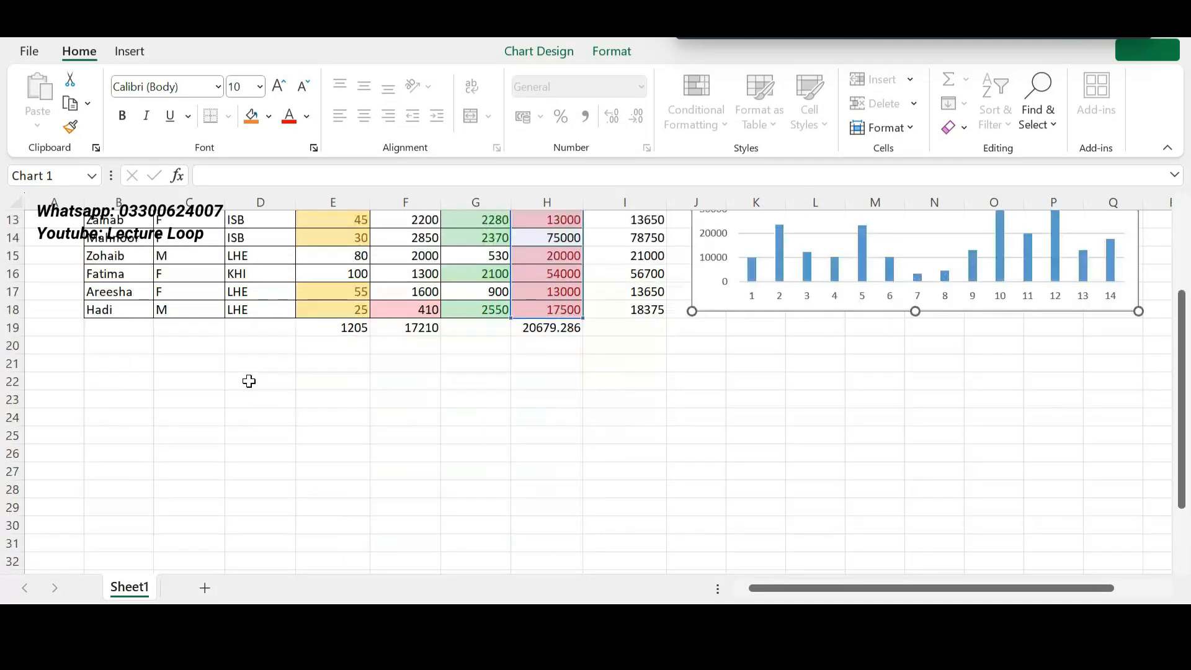
scroll(249, 381, "down", 15)
scroll(251, 382, "up", 10)
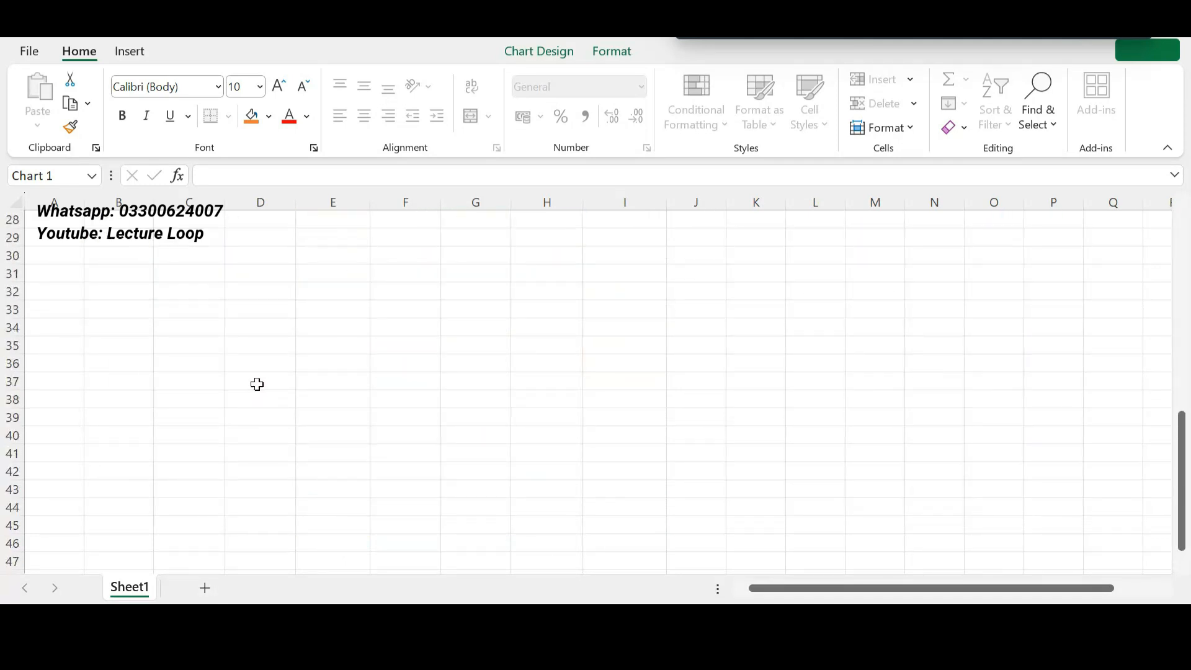
scroll(258, 385, "down", 20)
scroll(258, 385, "up", 20)
scroll(258, 385, "up", 9)
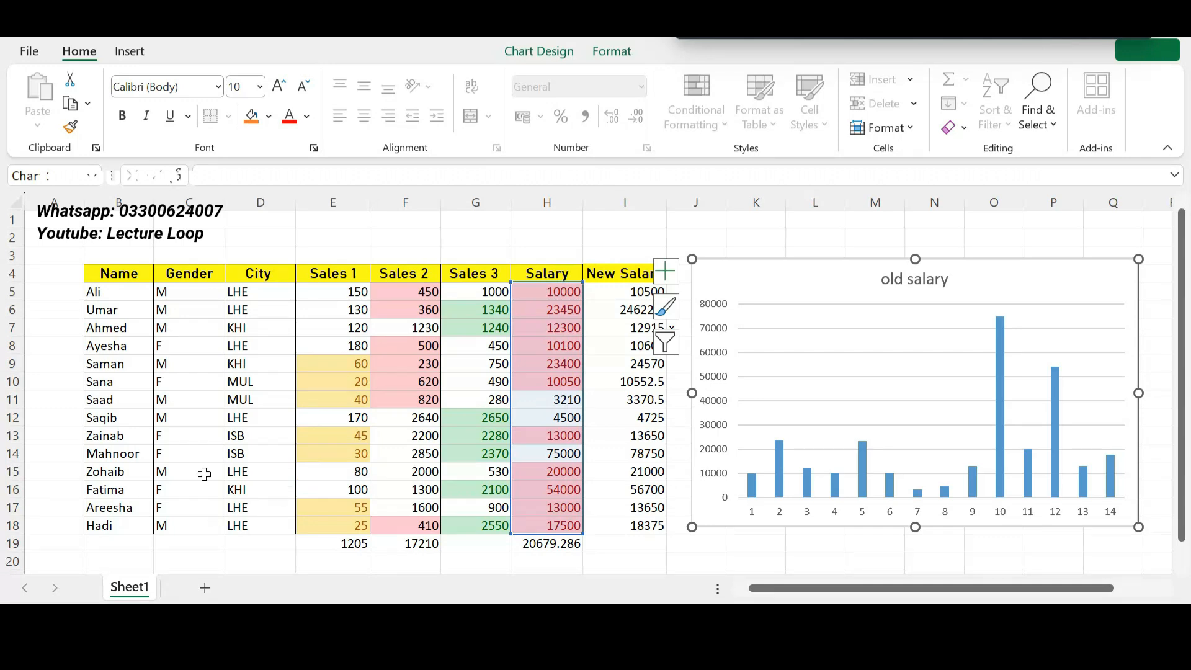
scroll(205, 474, "down", 6)
scroll(181, 465, "up", 6)
- Add a new worksheet after Sheet1 and rename it "bar graphs"
left_click(206, 589)
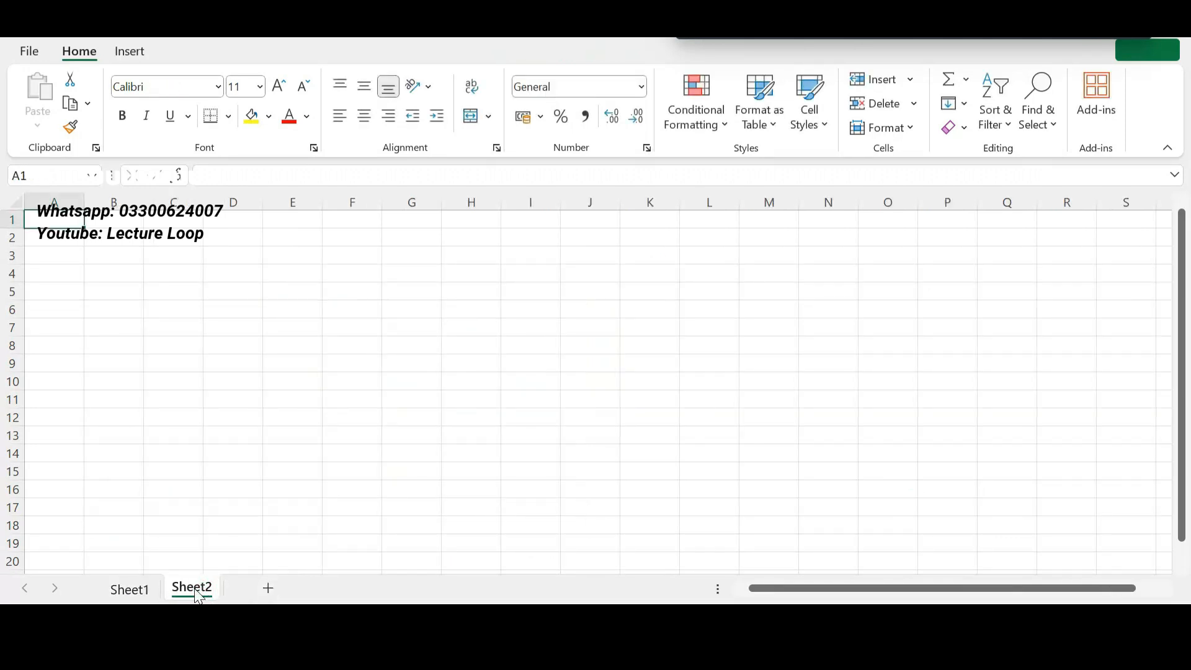
double_click(194, 589)
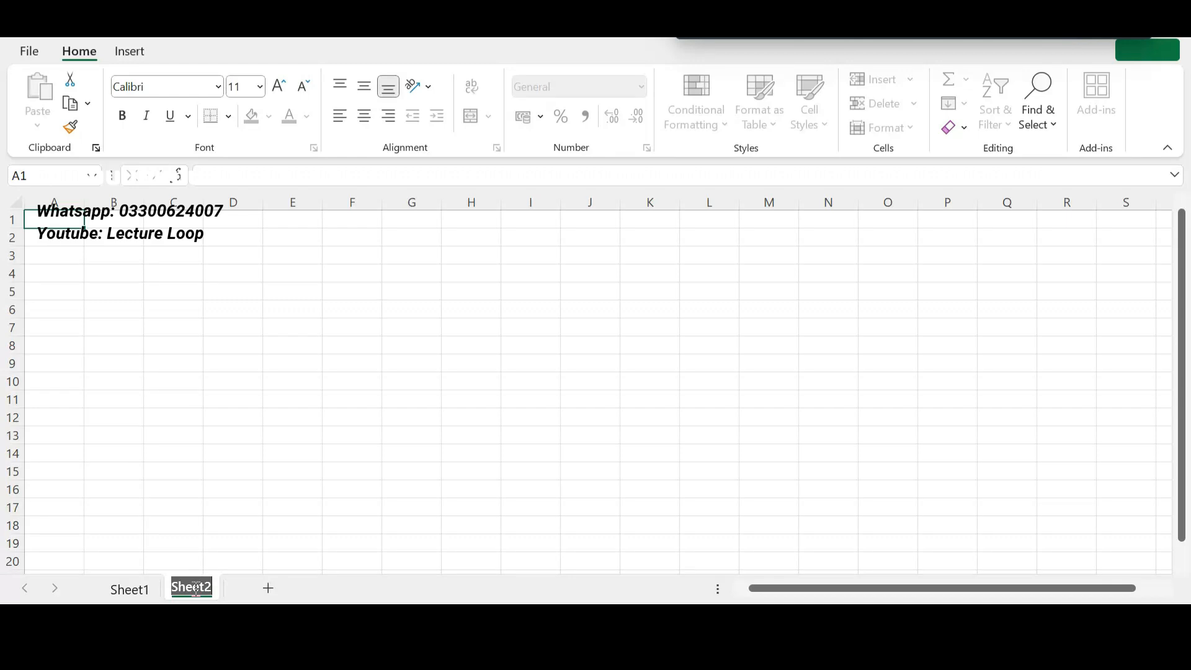
type("ba")
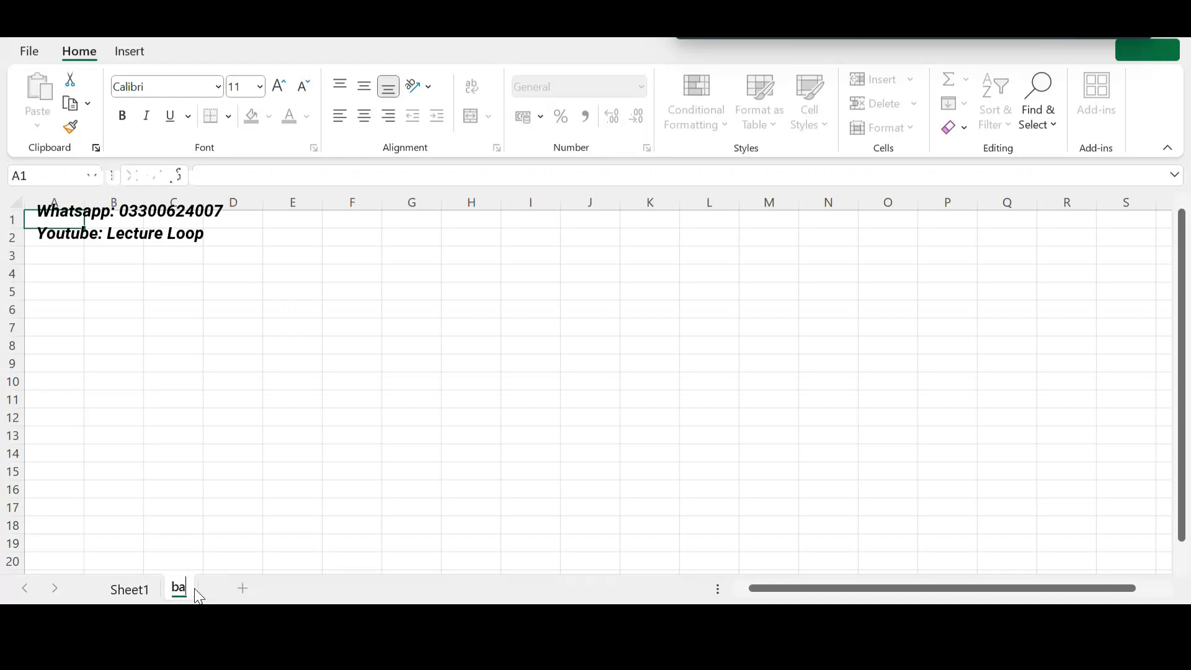
type("r gra")
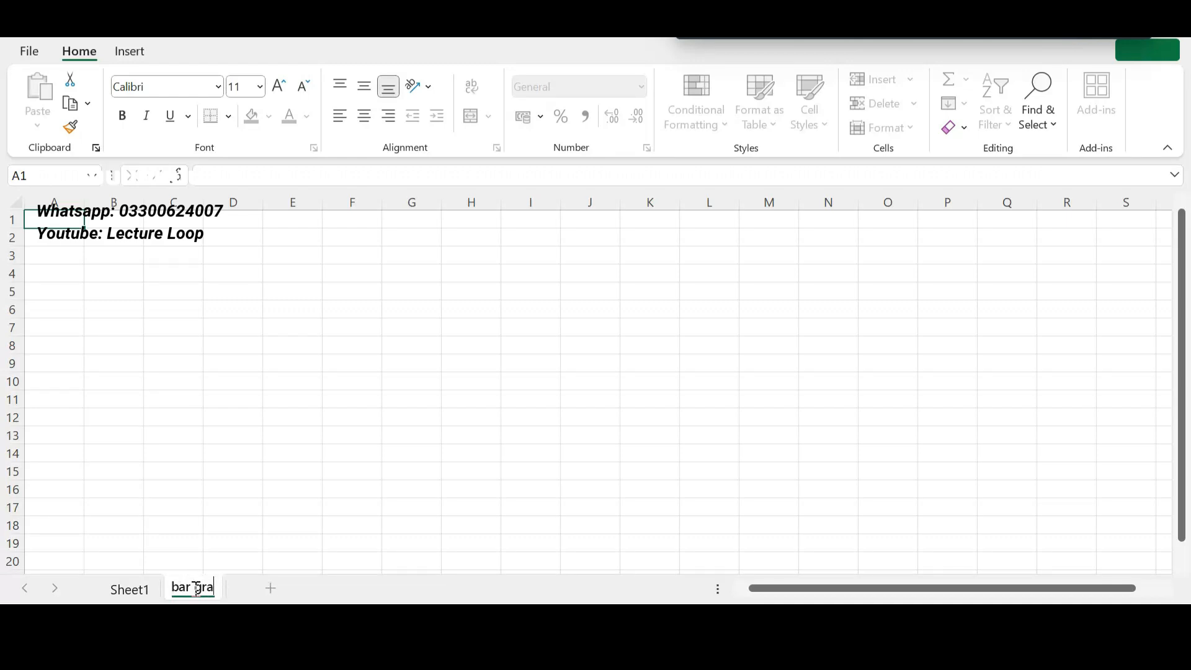
type("phs")
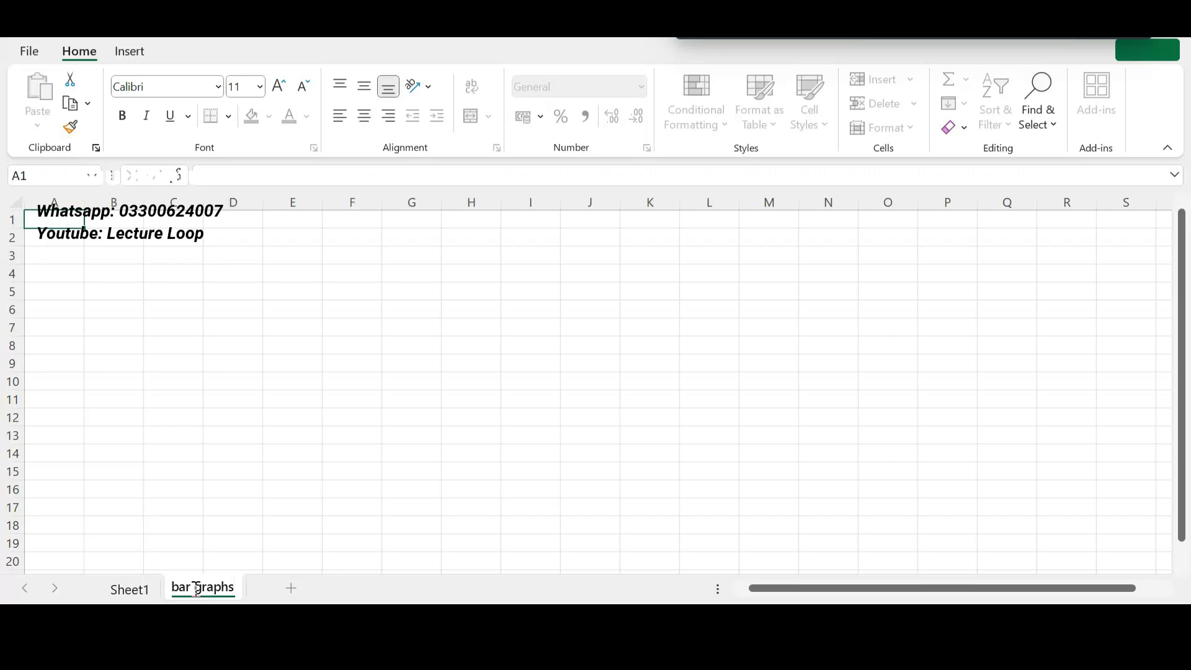
left_click(258, 513)
left_click(127, 590)
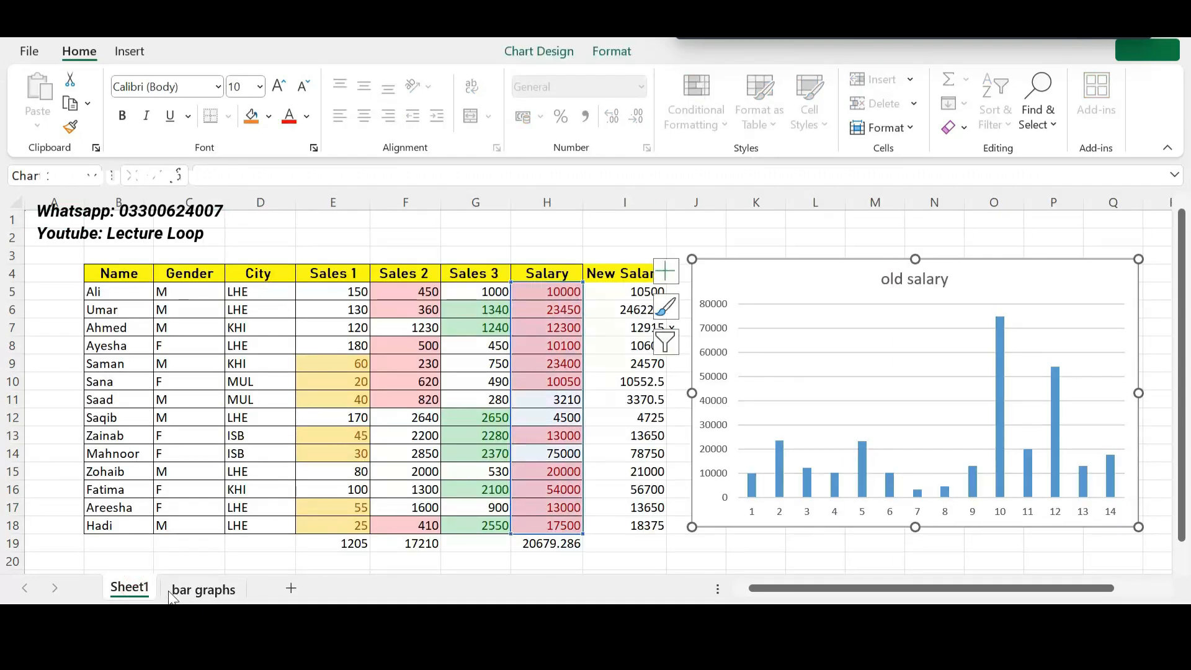
left_click(180, 588)
left_click(127, 590)
left_click(202, 588)
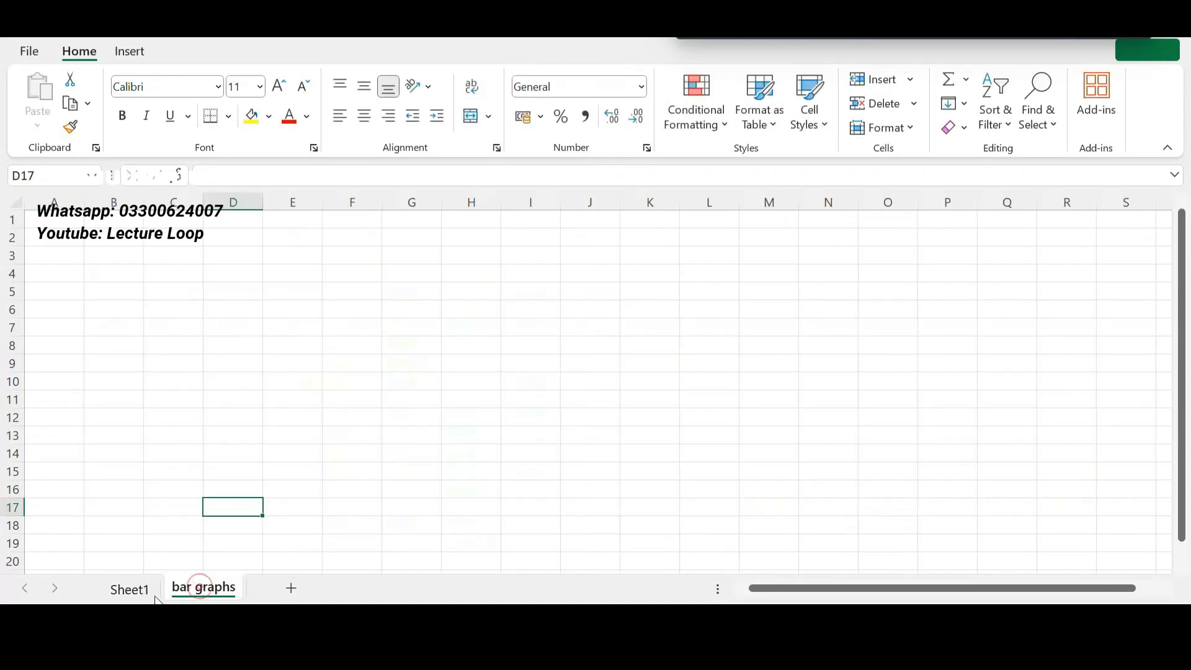
- Move the old salary chart from Sheet1 to the bar graphs sheet as an embedded object
left_click(128, 589)
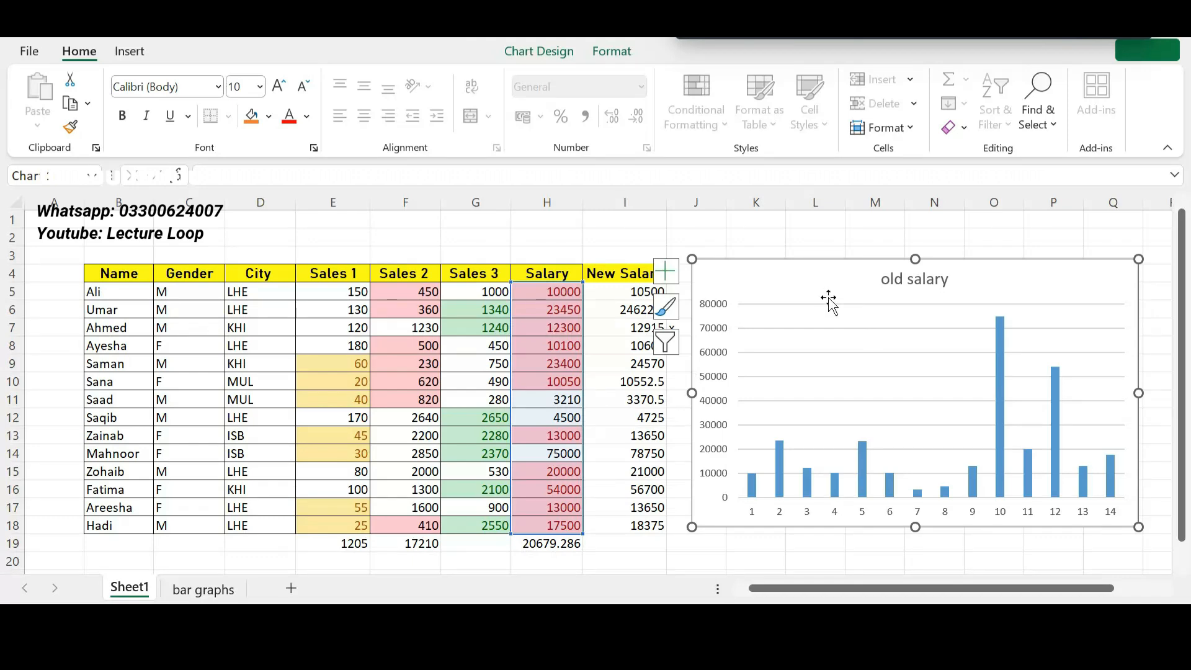
right_click(838, 284)
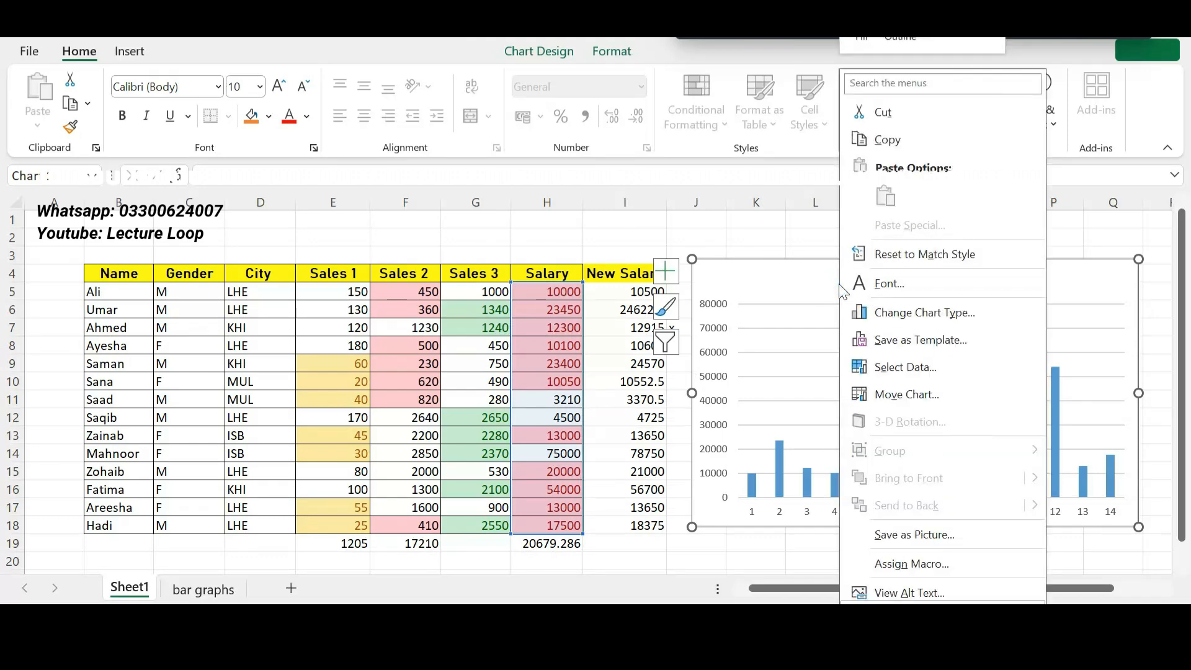
left_click(812, 281)
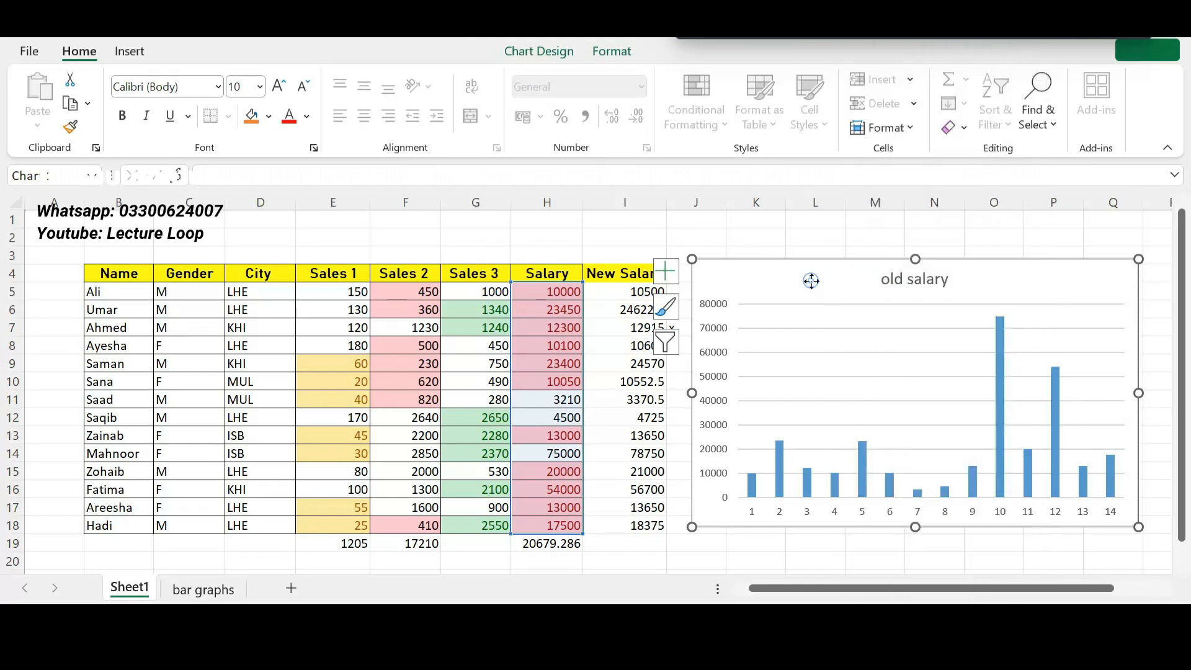
right_click(811, 281)
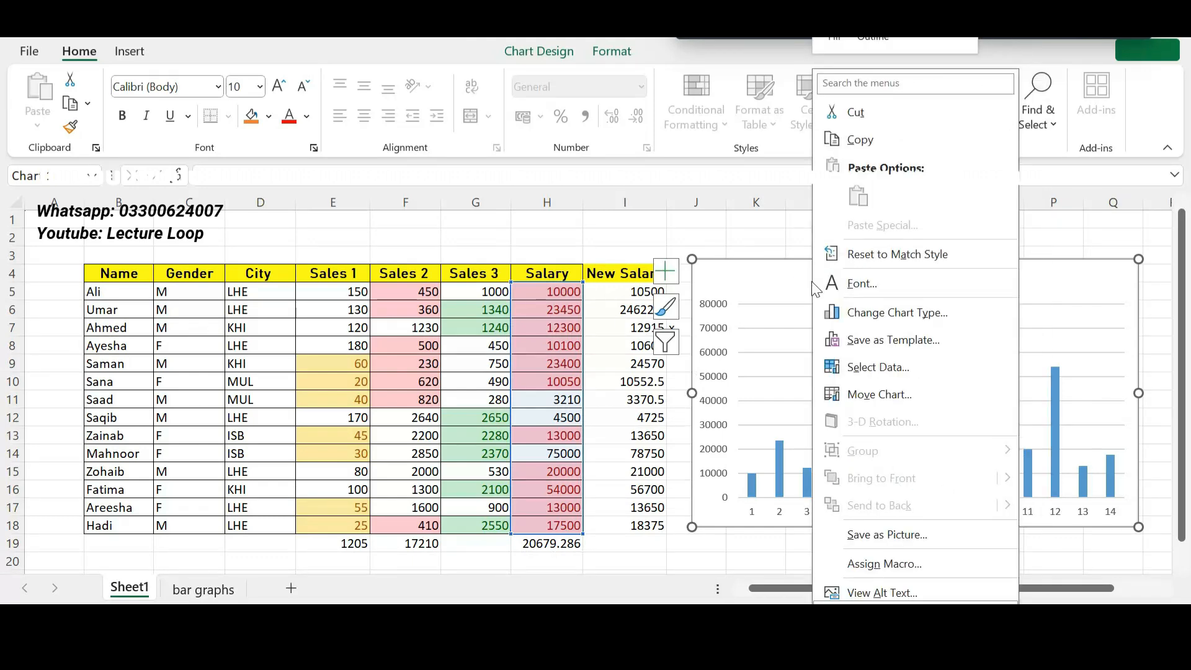
left_click(905, 392)
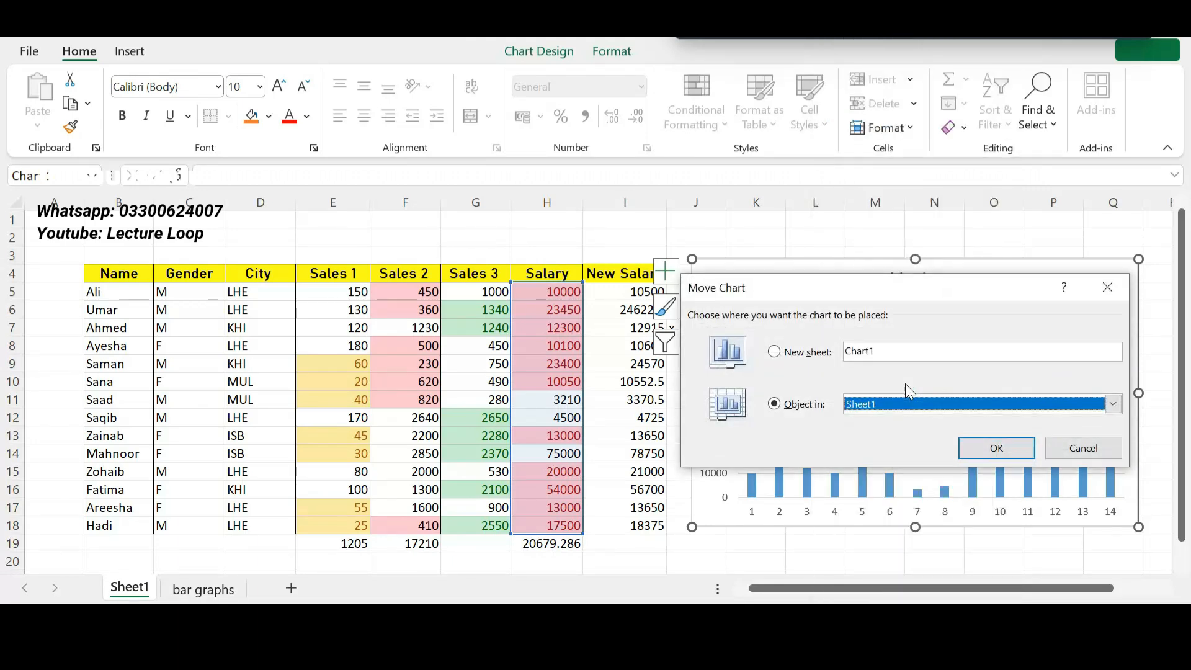
left_click(1113, 404)
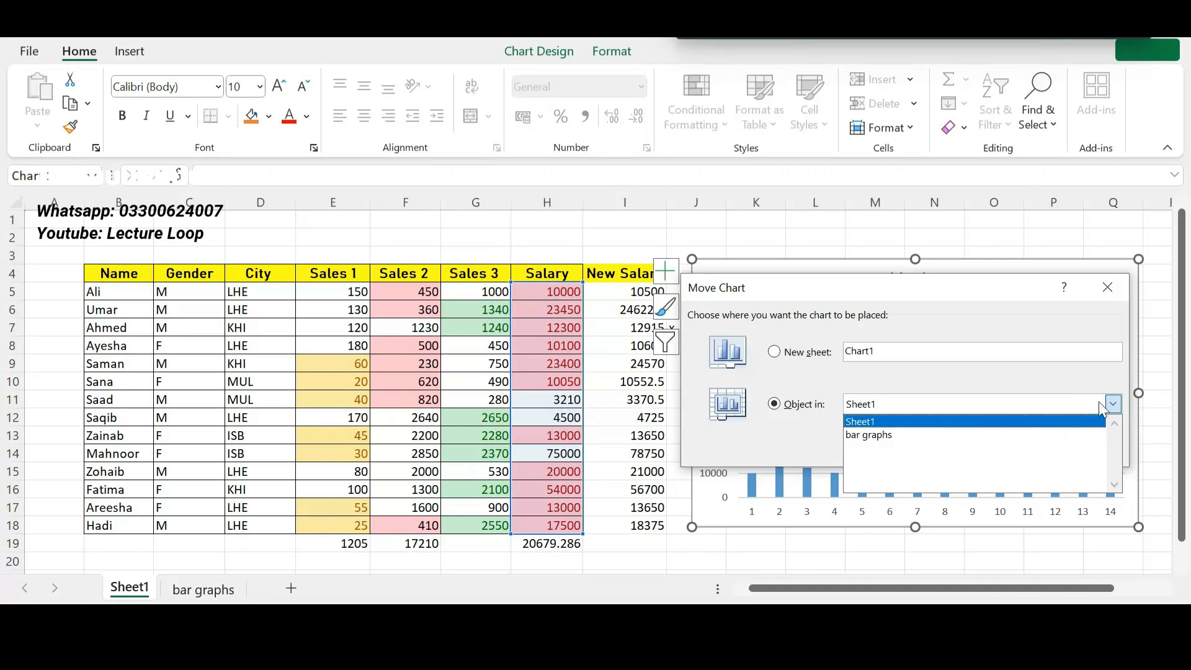
left_click(1114, 405)
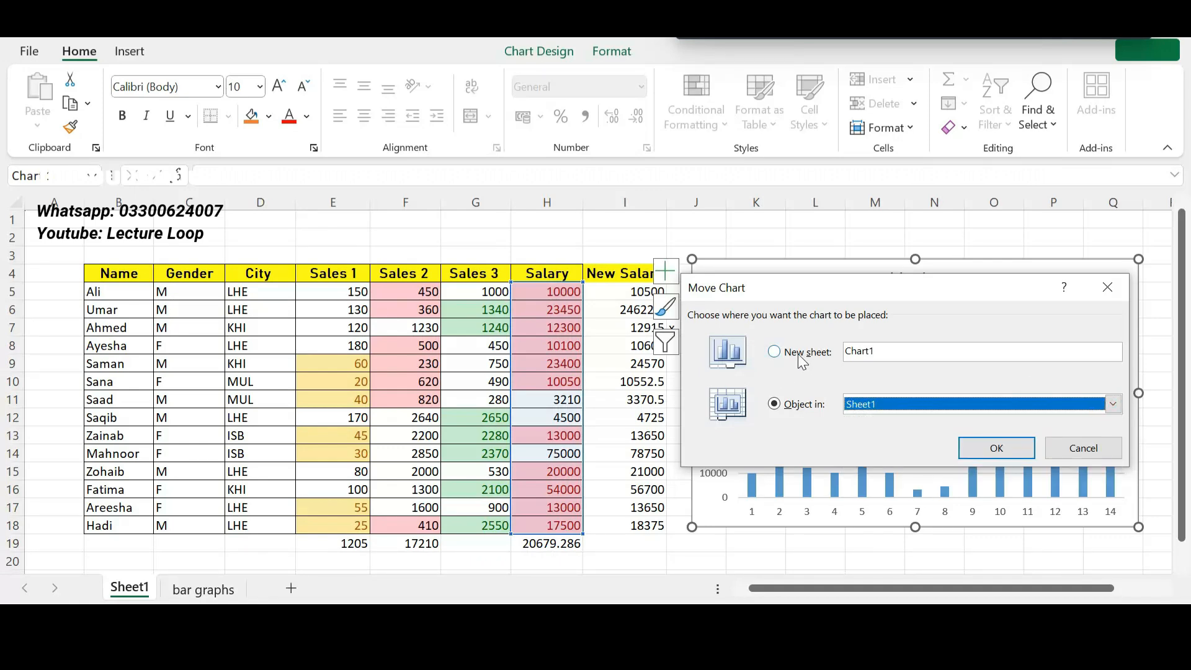
left_click(855, 403)
left_click(868, 435)
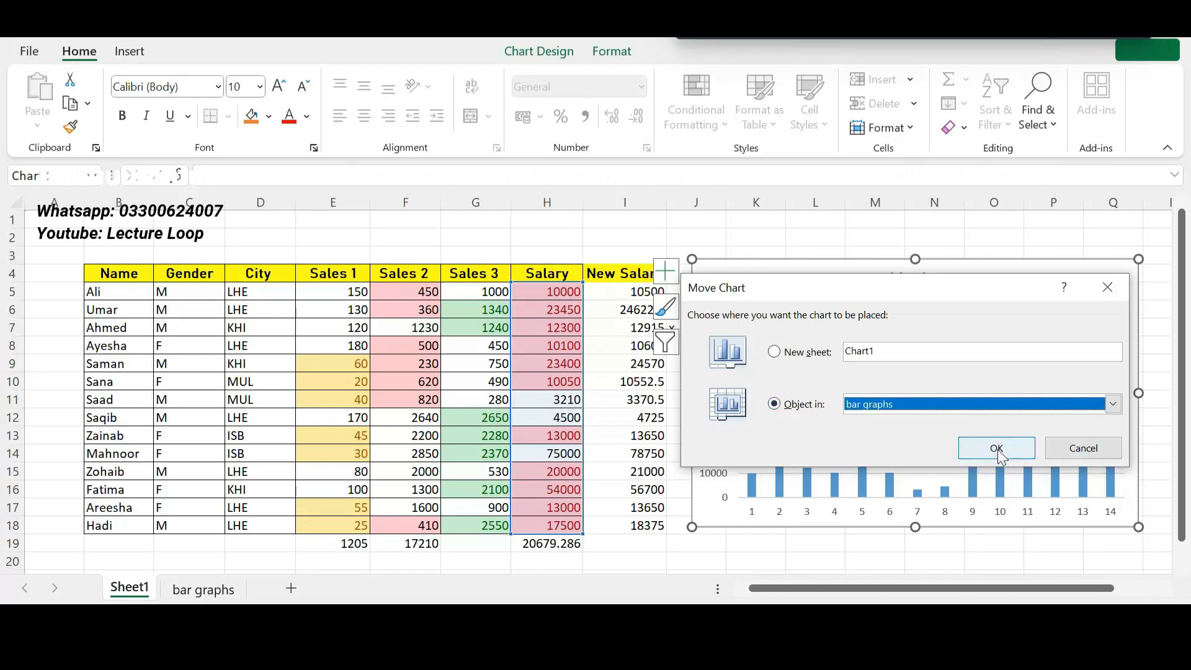
left_click(997, 449)
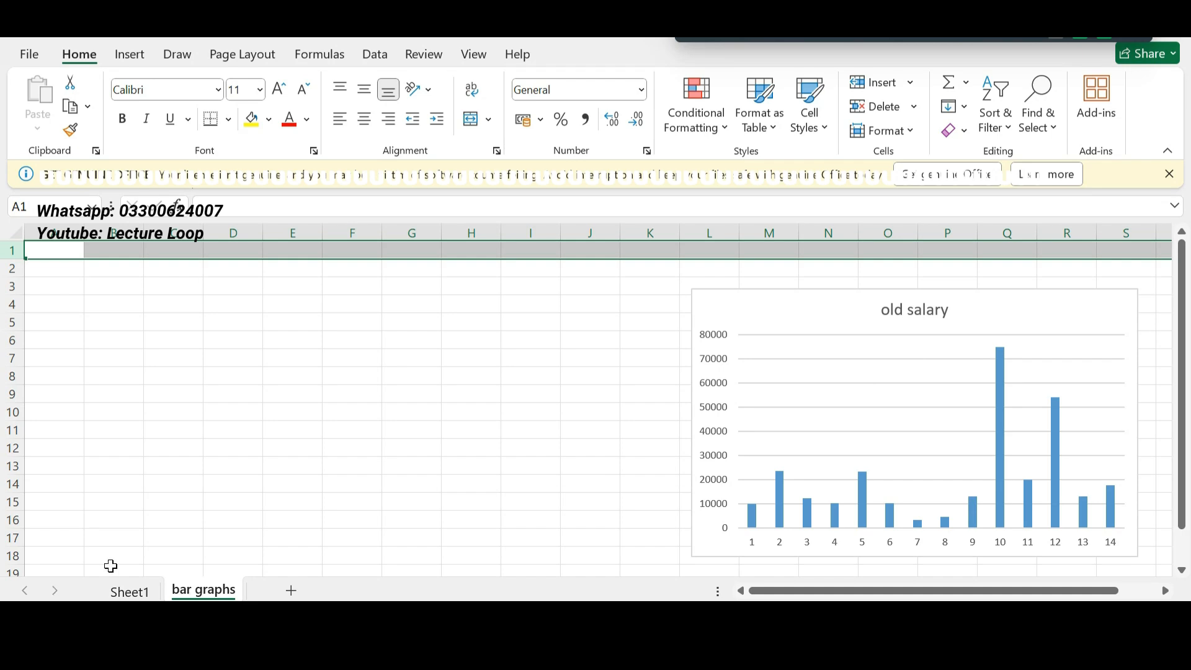
- Insert a 2-D clustered column chart of the New Salary values in I5:I18 on Sheet1
left_click(130, 593)
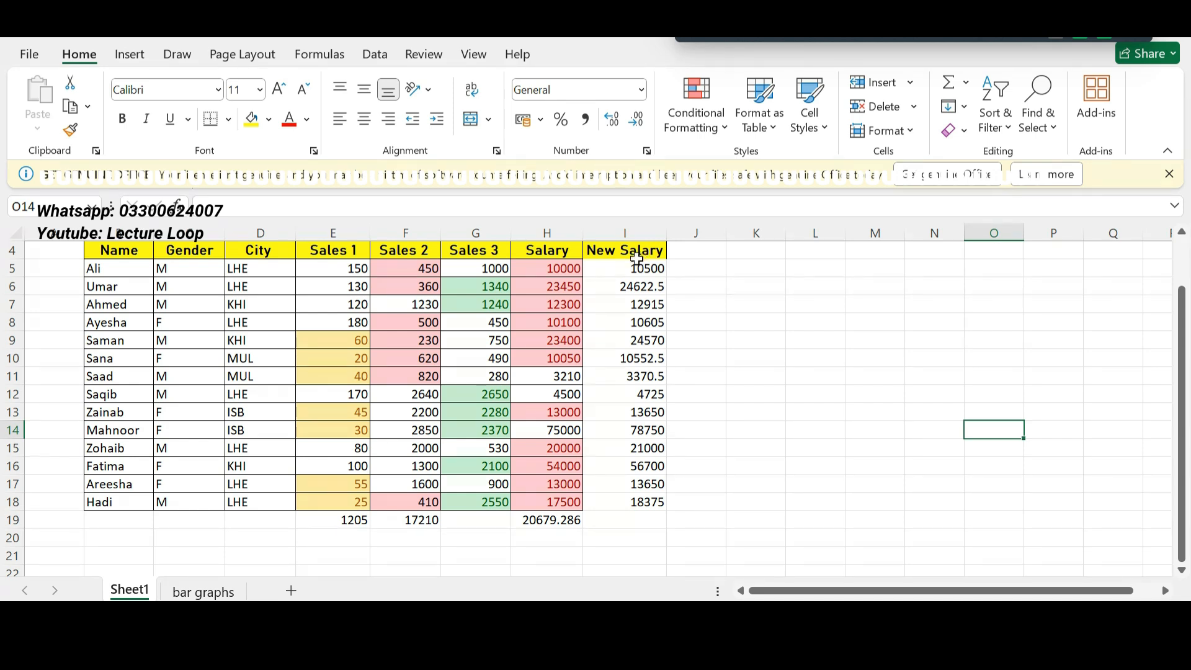
left_click_drag(625, 266, 629, 498)
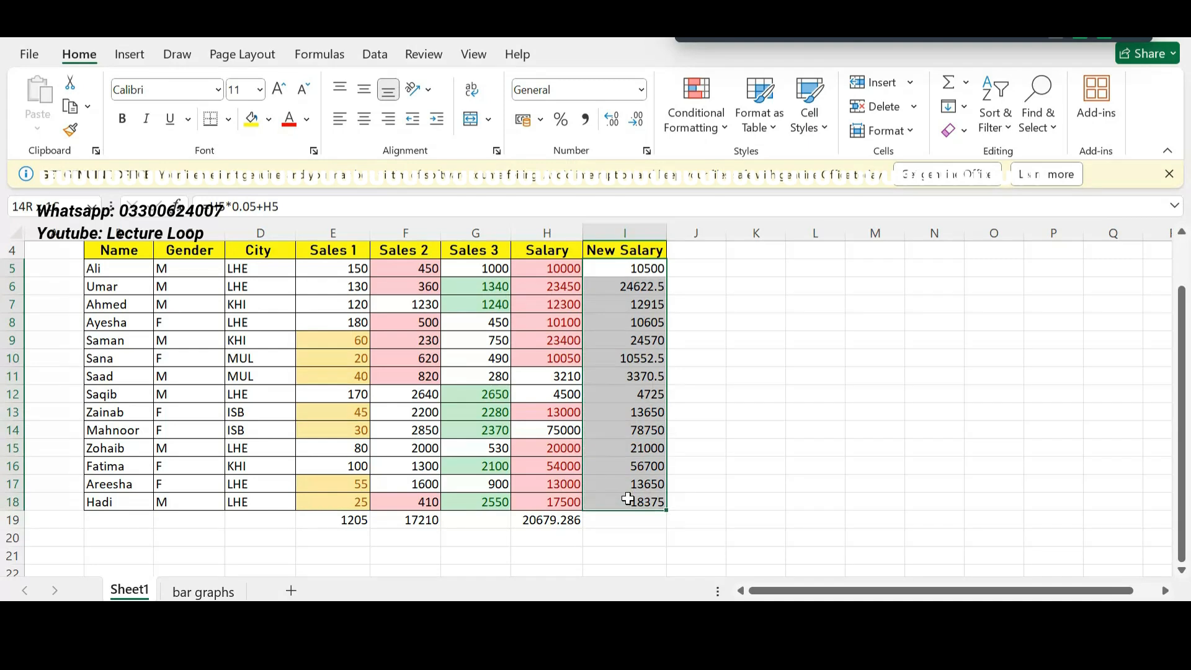
left_click(138, 62)
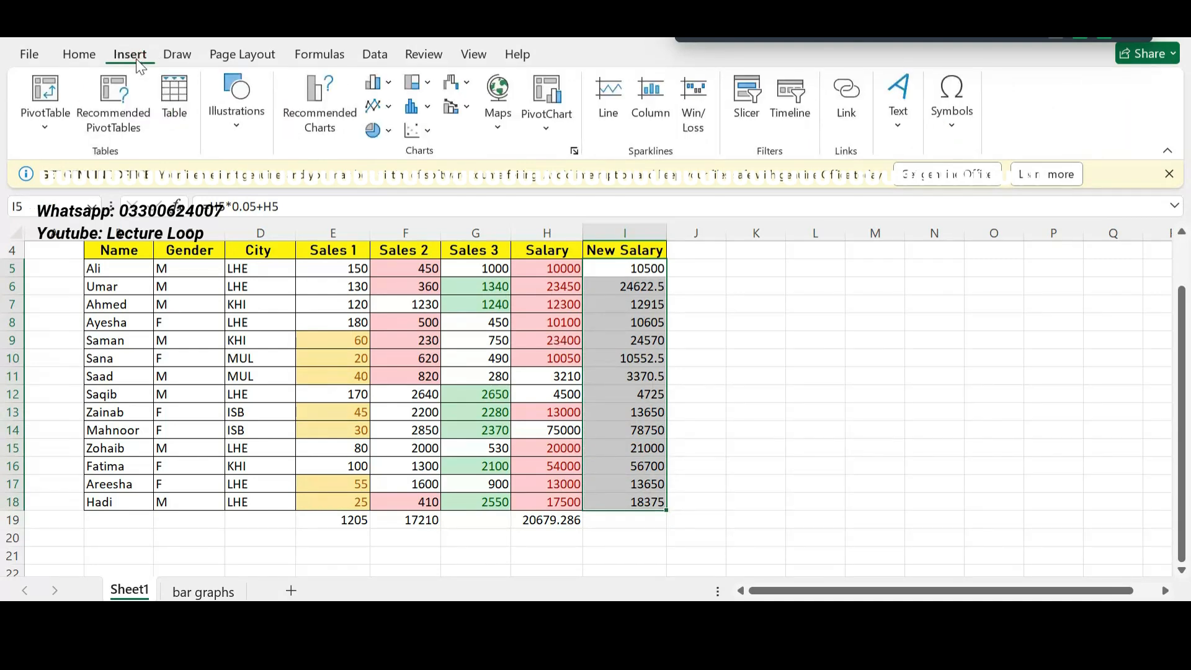
left_click(388, 84)
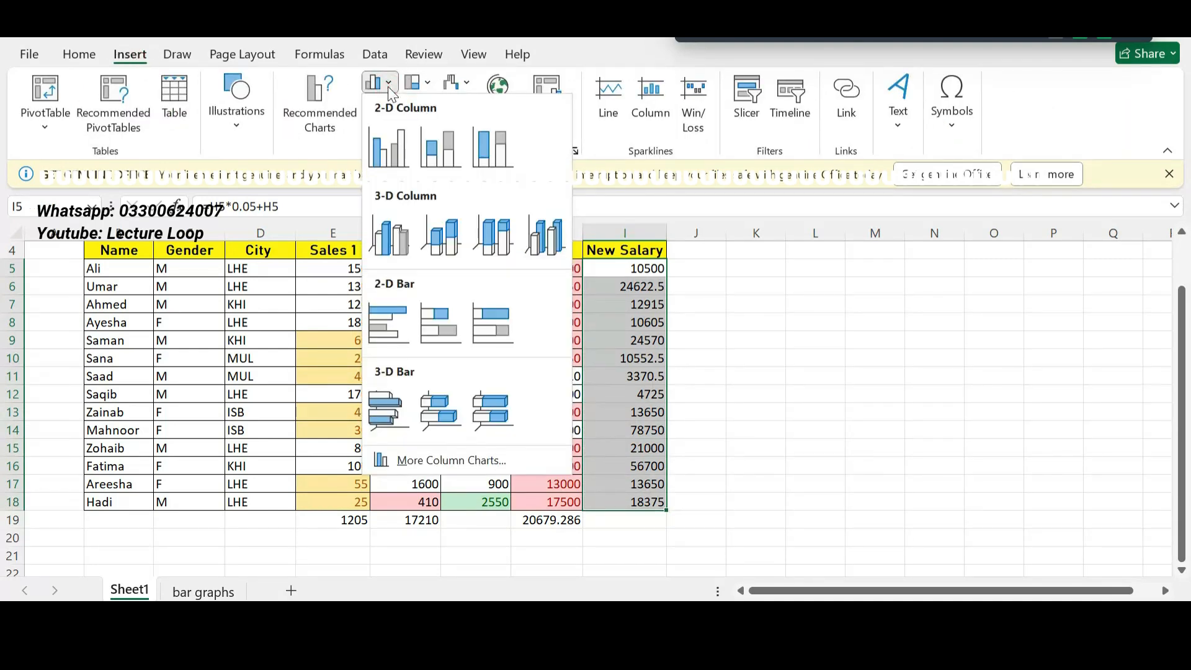
left_click(390, 139)
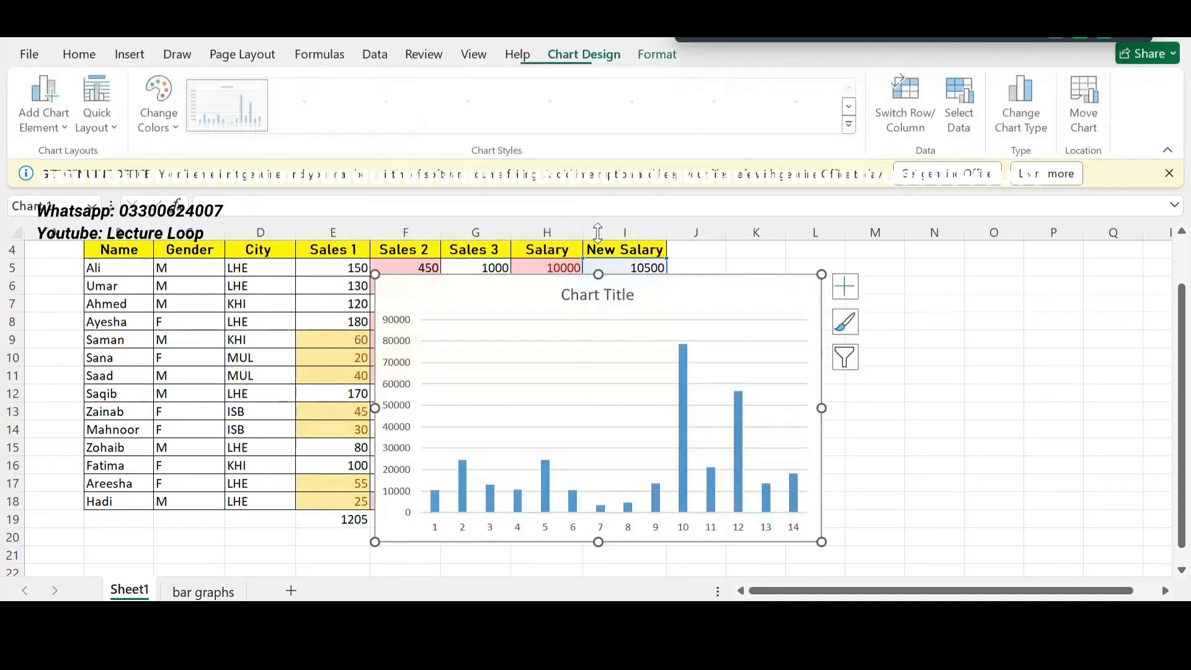
- Change the New Salary chart's title to "new salary"
left_click(628, 303)
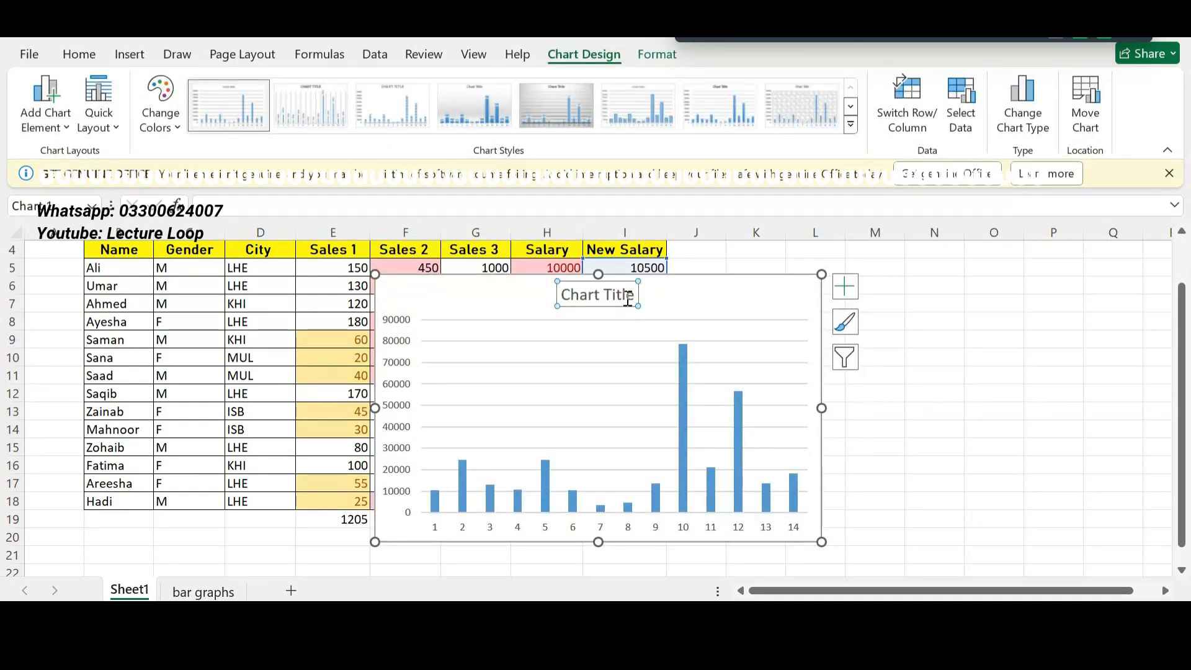
double_click(624, 296)
left_click_drag(587, 296, 570, 296)
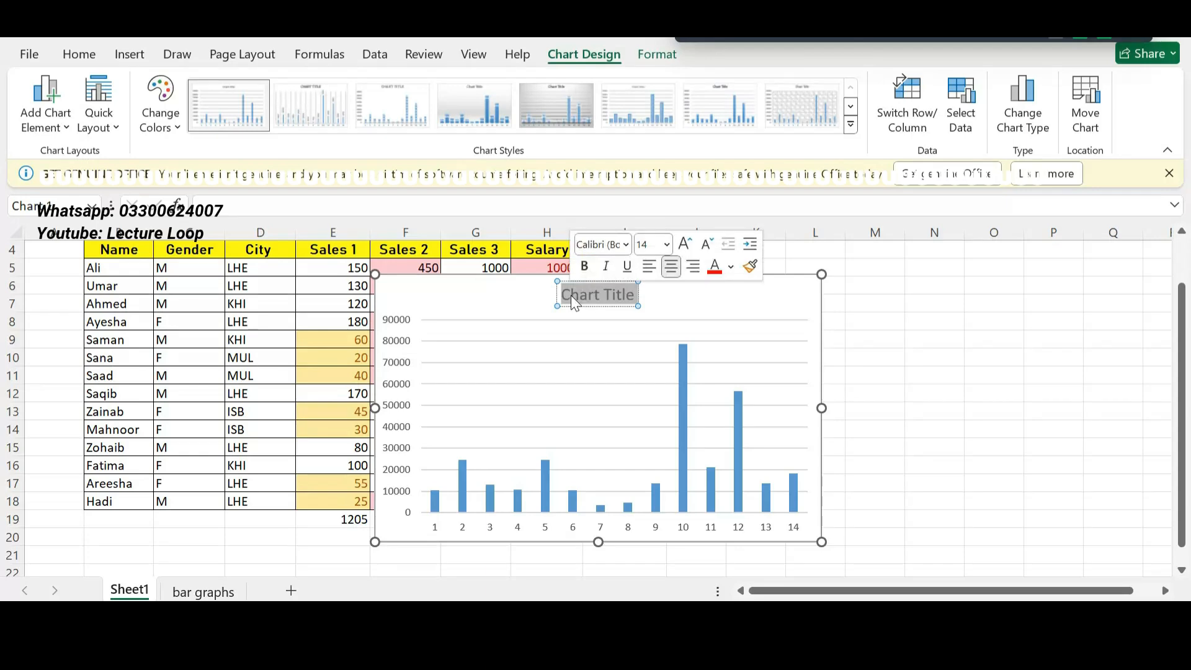
type("new salary")
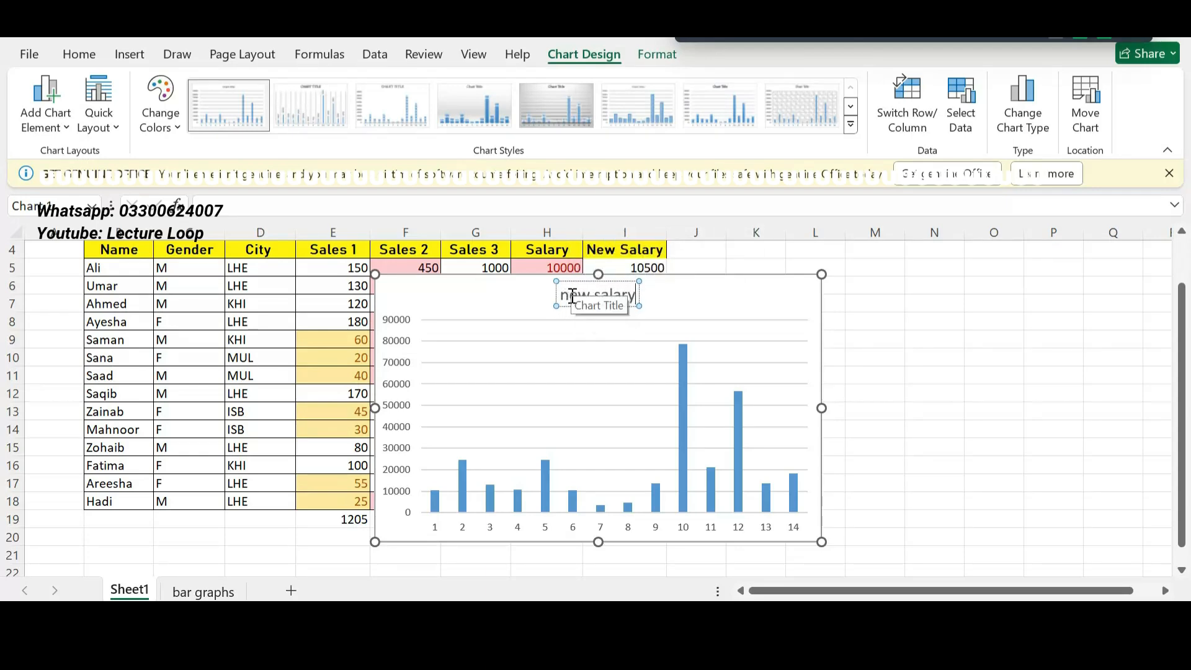
left_click(685, 295)
- Move the new salary chart to the bar graphs sheet as an embedded object
right_click(684, 296)
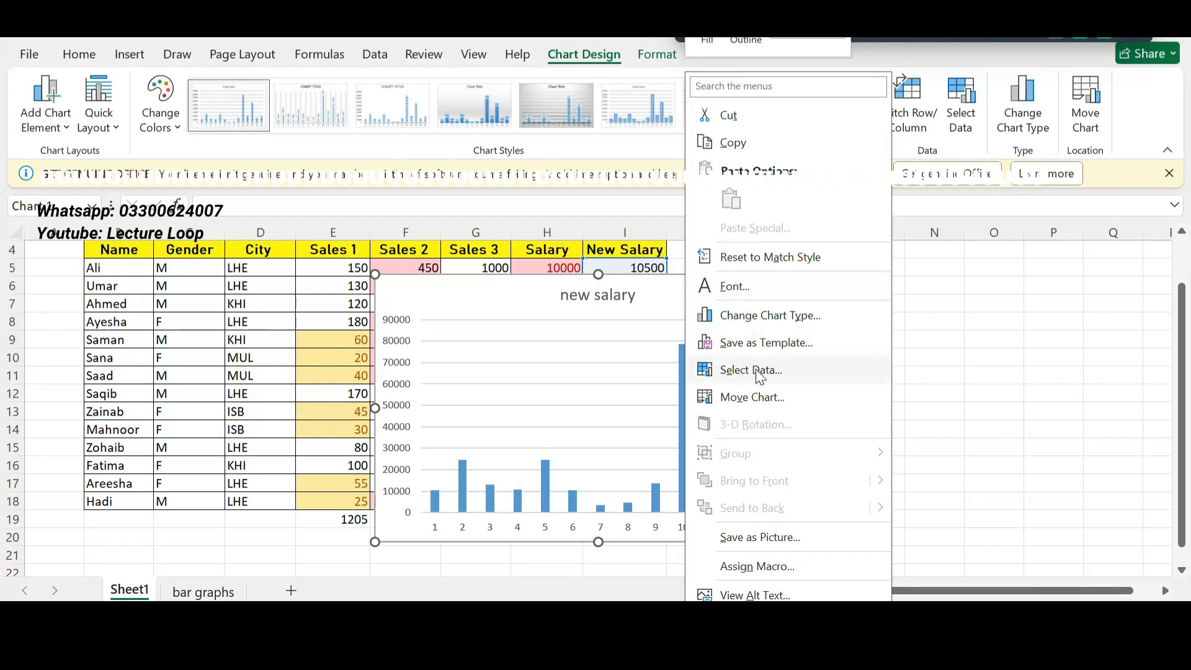
left_click(761, 397)
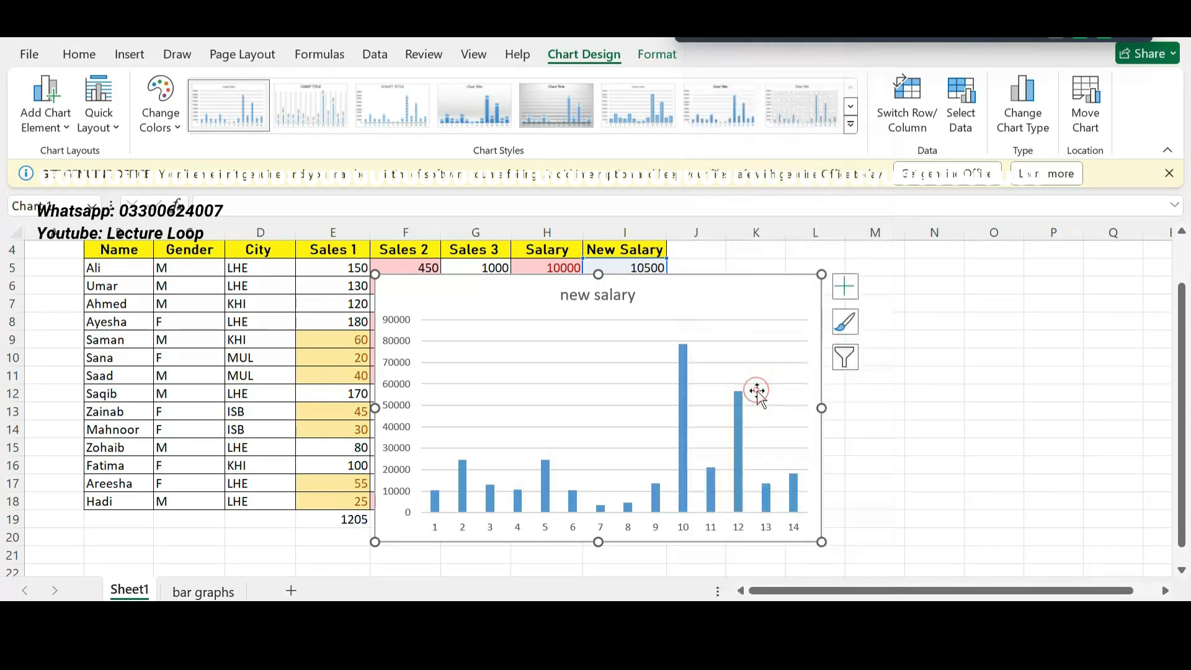
left_click(775, 414)
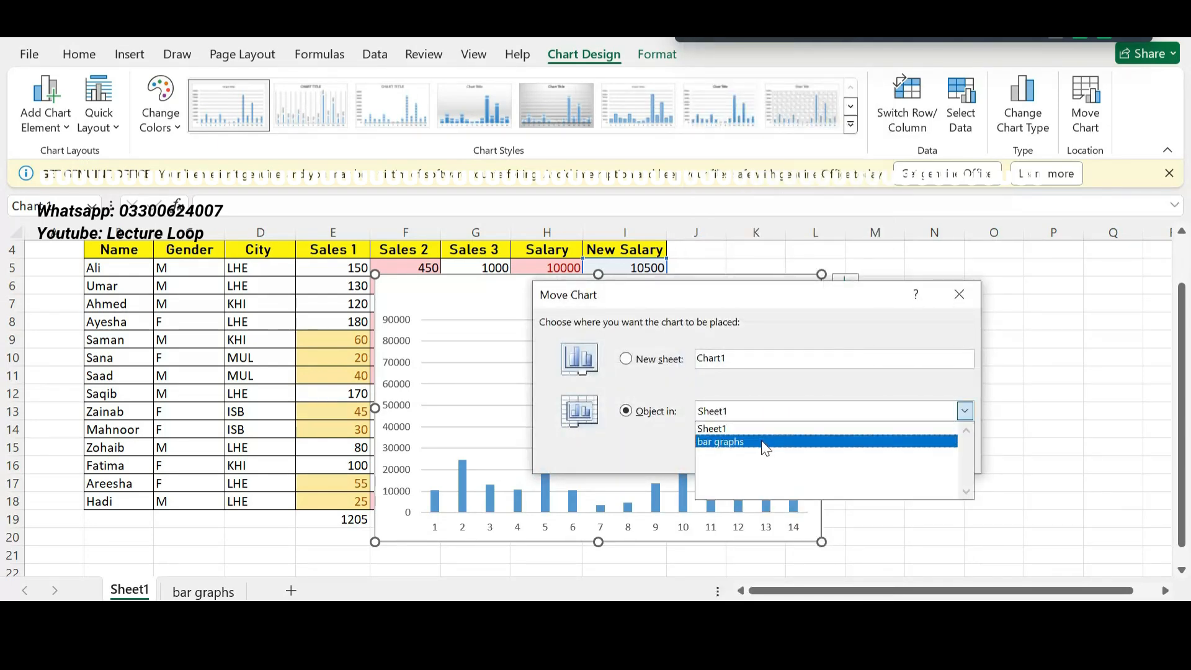
left_click(767, 442)
left_click(847, 455)
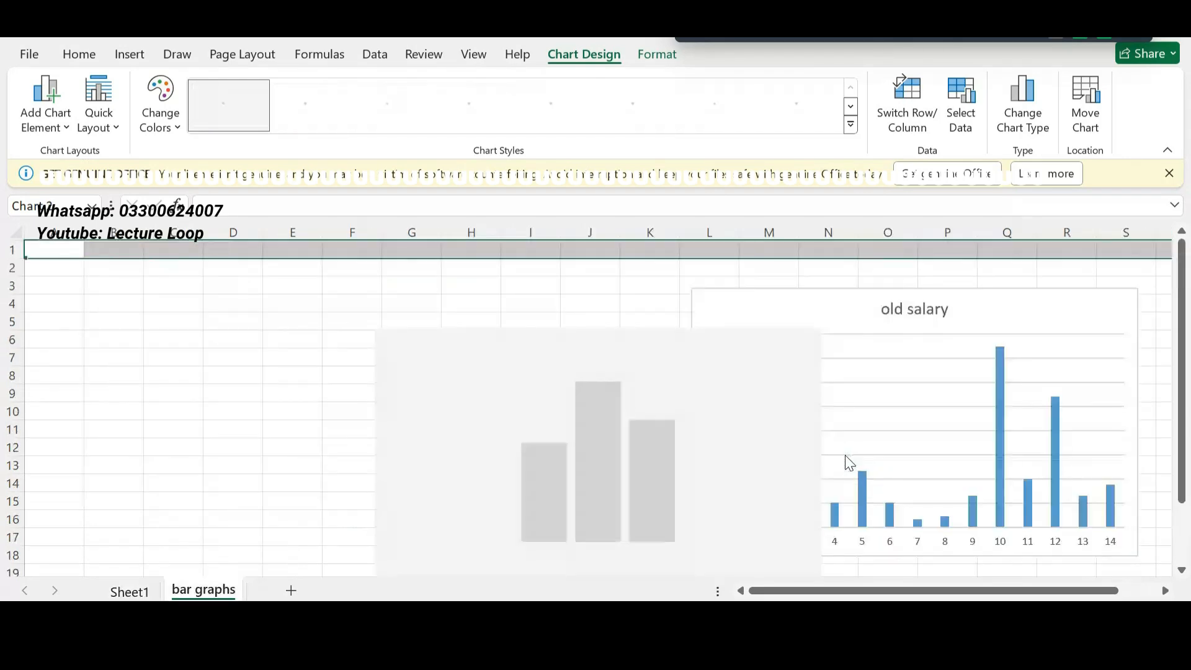
- Arrange the charts side by side, old salary across columns A to H and new salary across J to R, and return to Sheet1
left_click_drag(718, 348, 547, 303)
left_click_drag(793, 317, 130, 314)
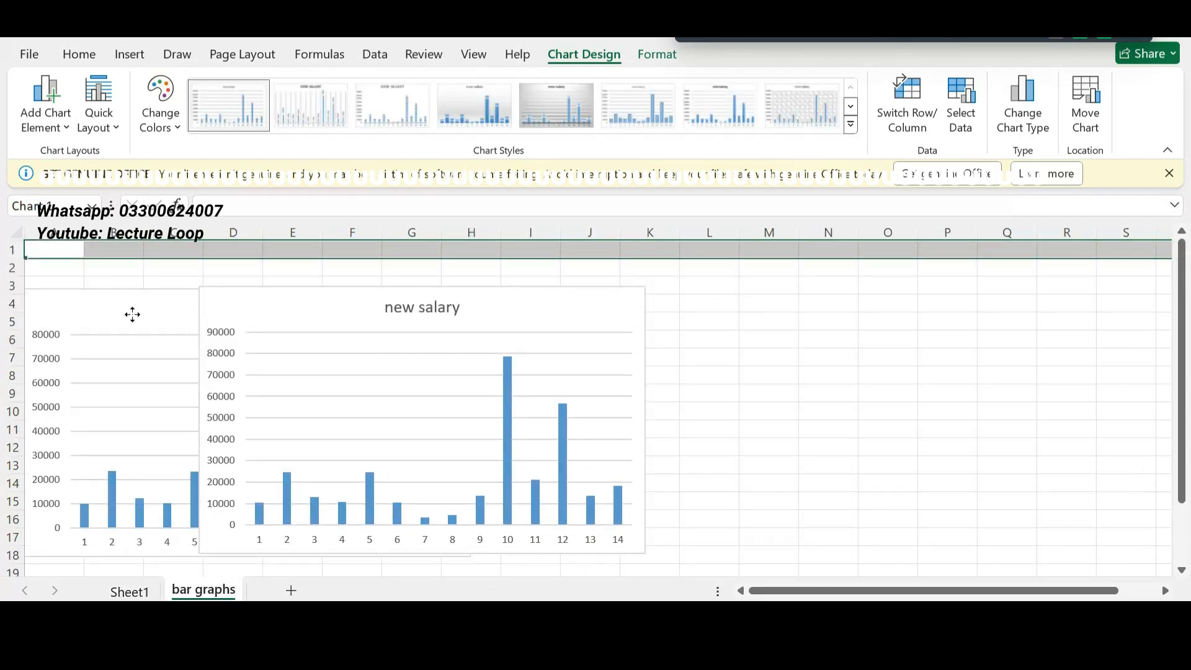
left_click_drag(795, 273, 999, 300)
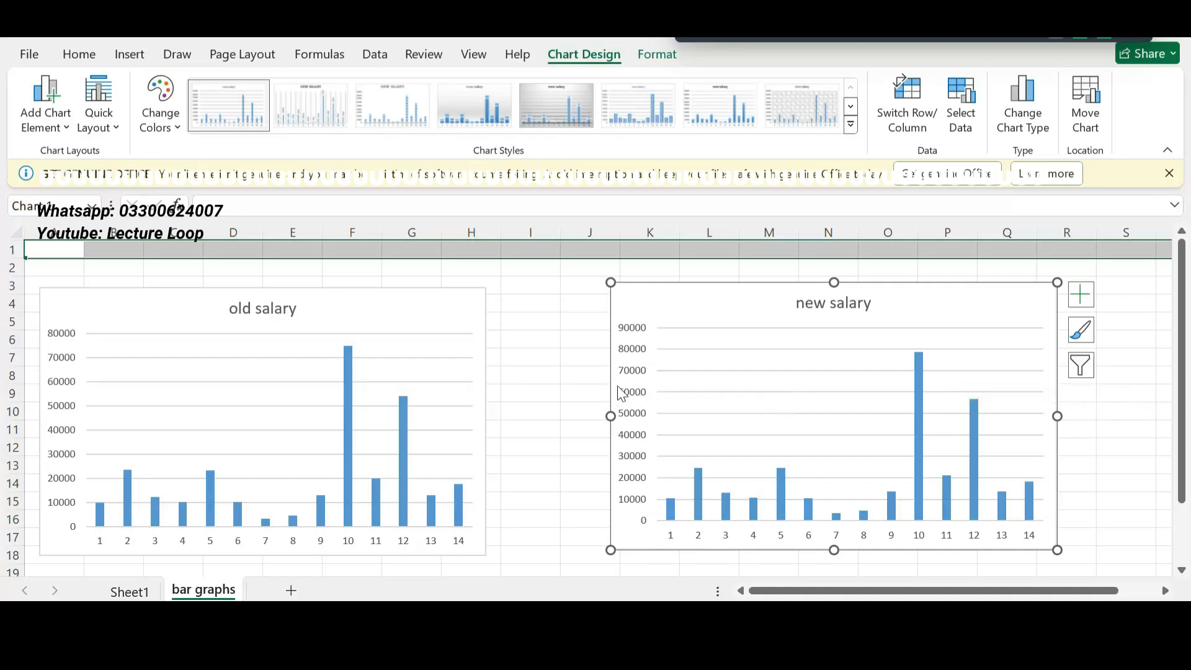
left_click(131, 591)
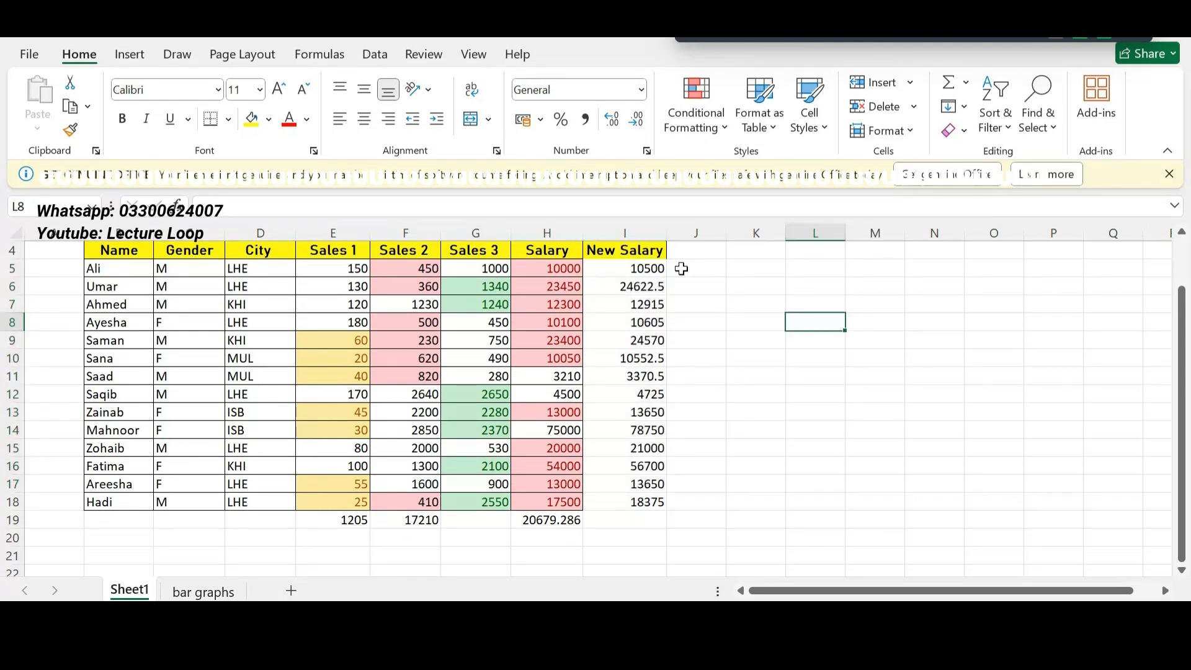
double_click(681, 268)
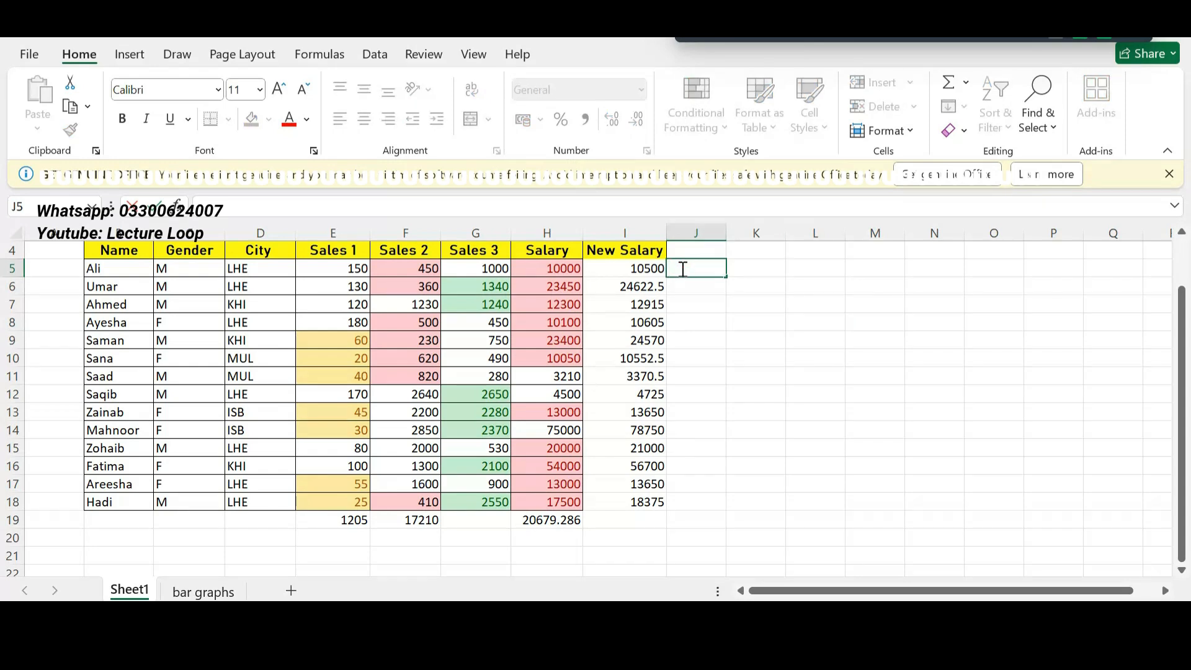
type("25")
left_click(682, 278)
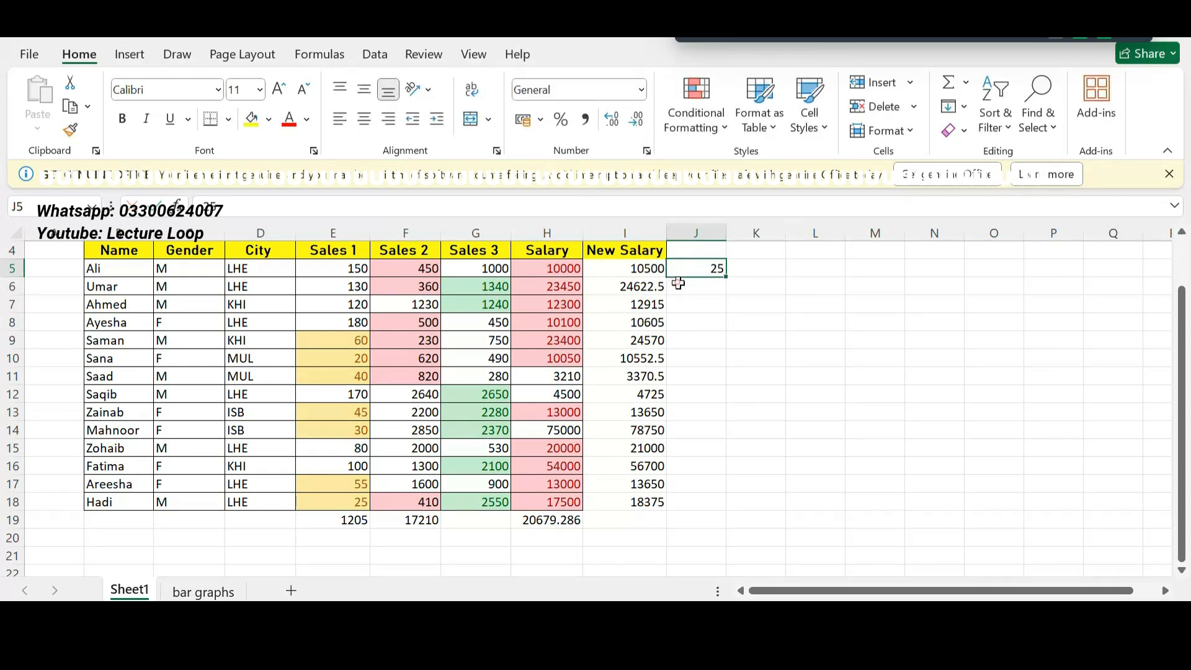
double_click(679, 284)
type("35")
left_click(831, 327)
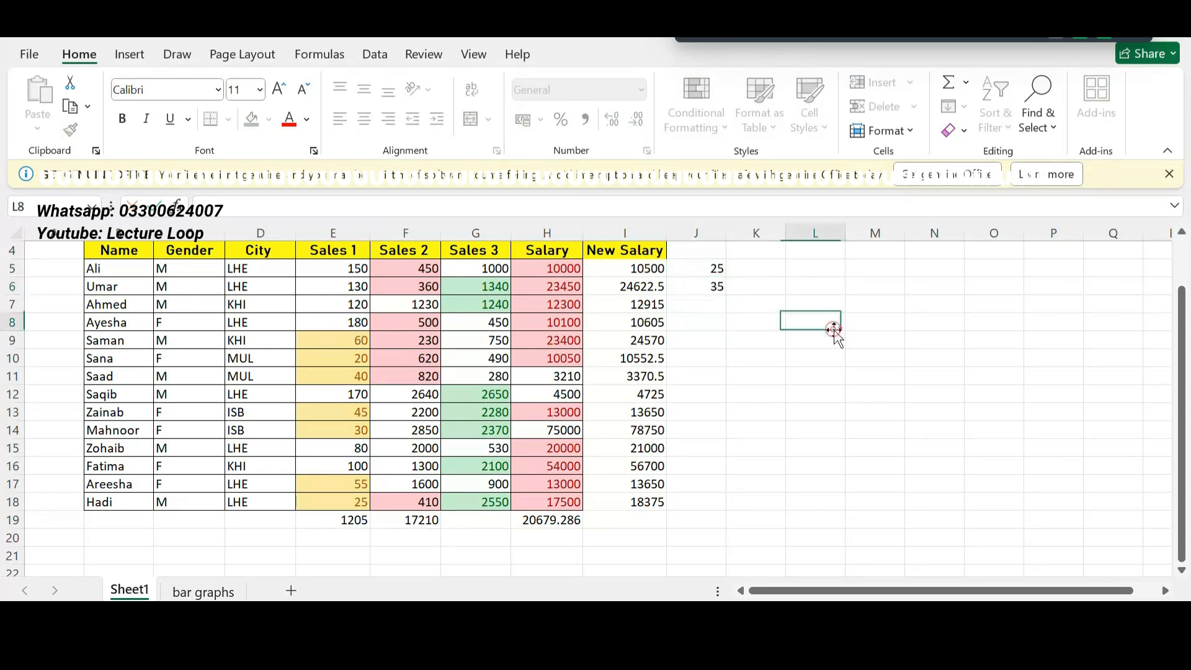
left_click_drag(711, 261, 710, 290)
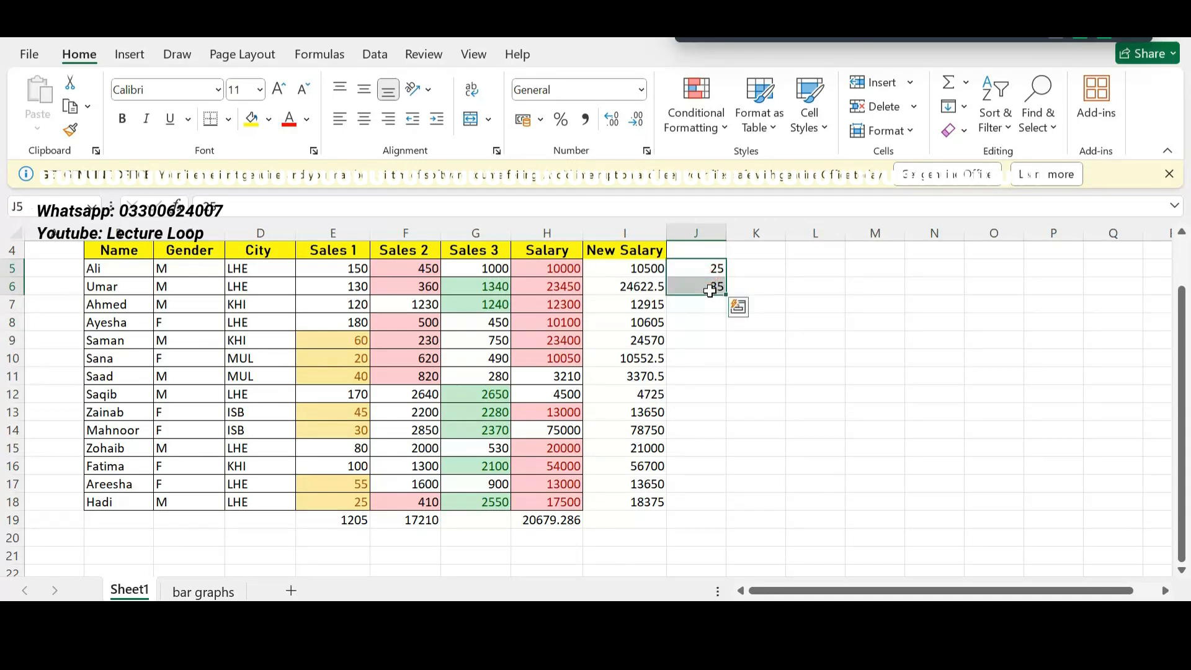
key("Delete")
left_click(1024, 337)
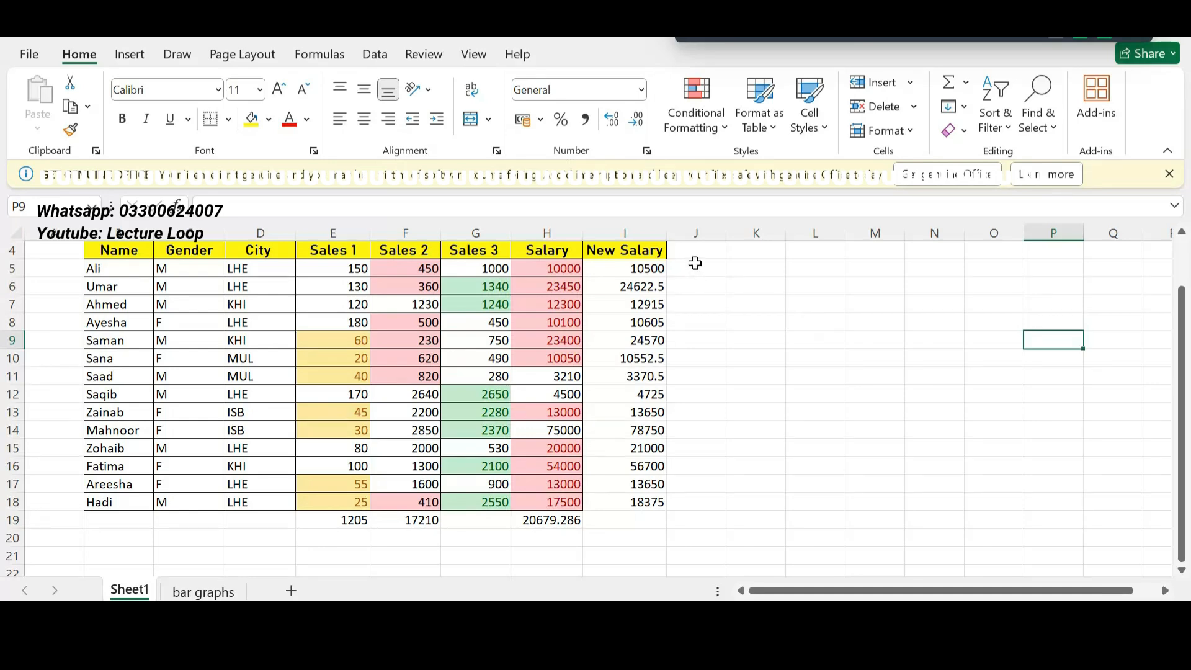
left_click_drag(695, 263, 695, 487)
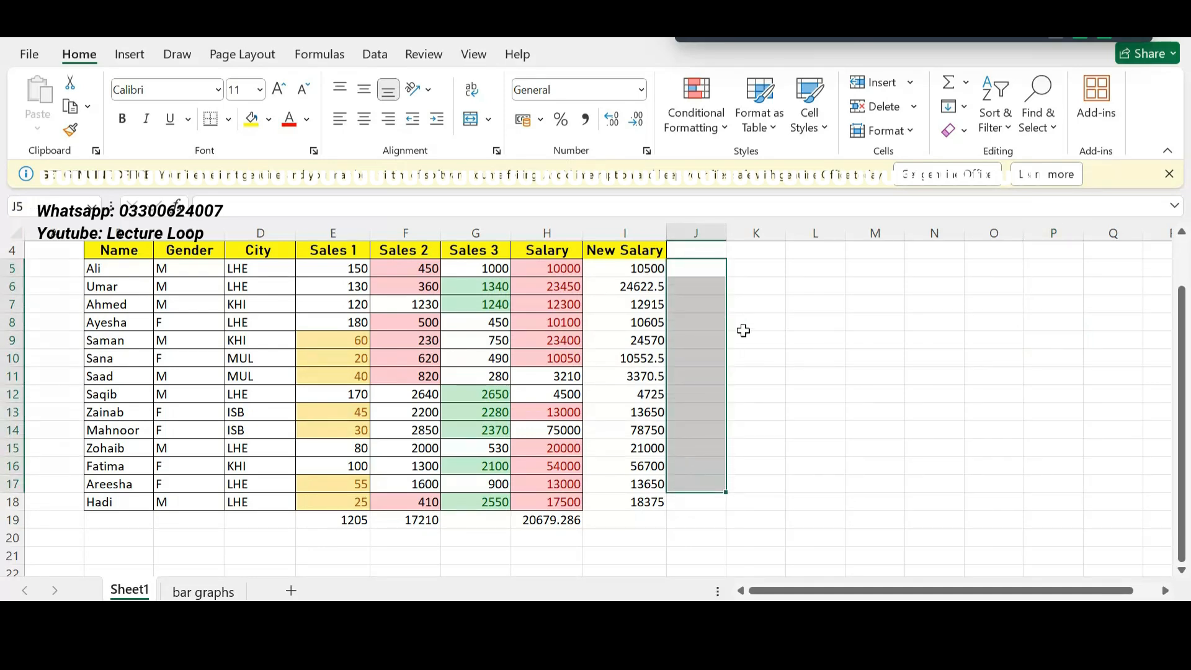
left_click(800, 281)
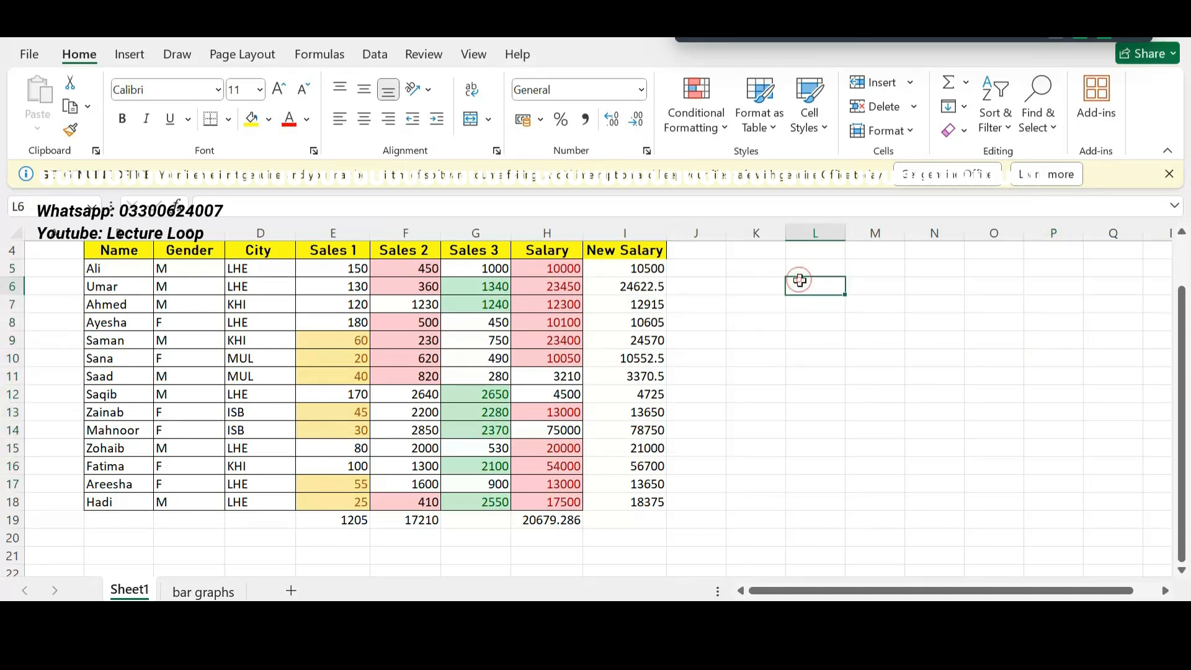
- Enter the column header "Age" in cell J4, beside the New Salary header
left_click(687, 254)
type("Age")
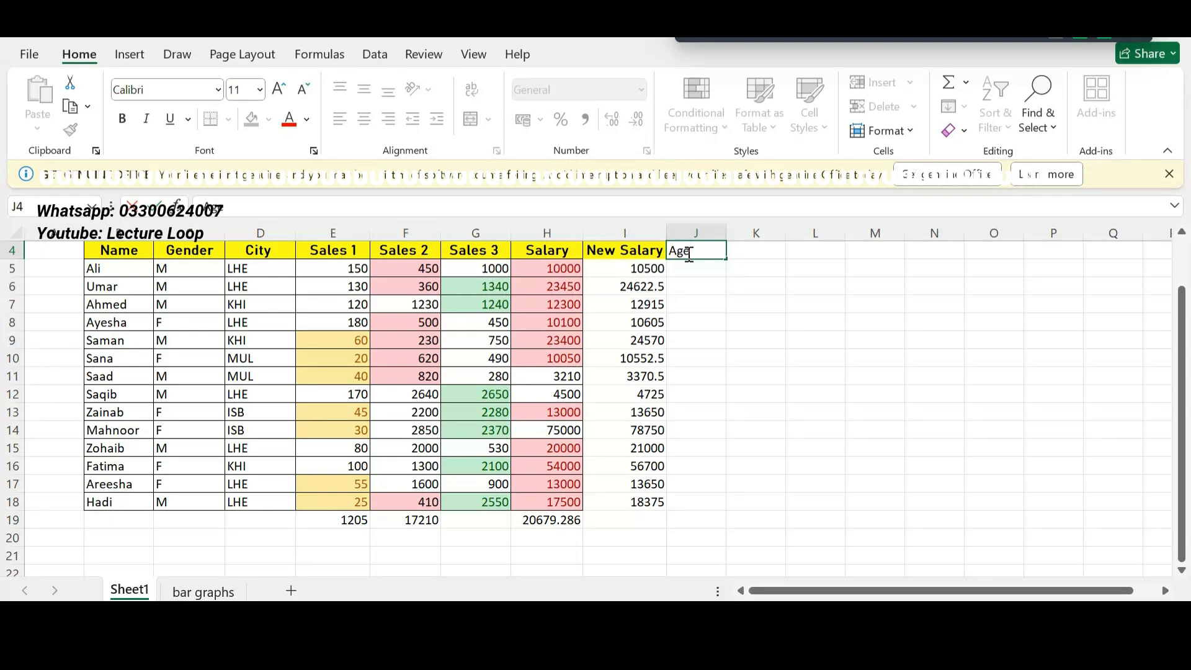
left_click(803, 320)
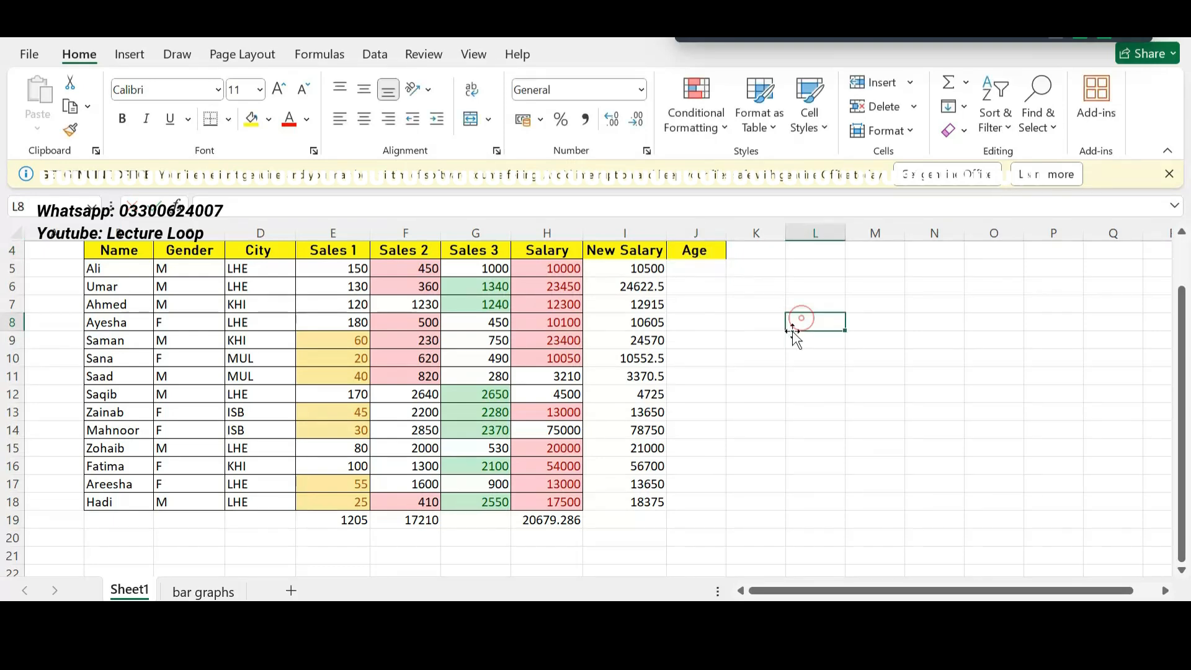
- Enter the formula =RANDBETWEEN(25, 55) in cell J5 to generate a random age
double_click(697, 273)
type("=")
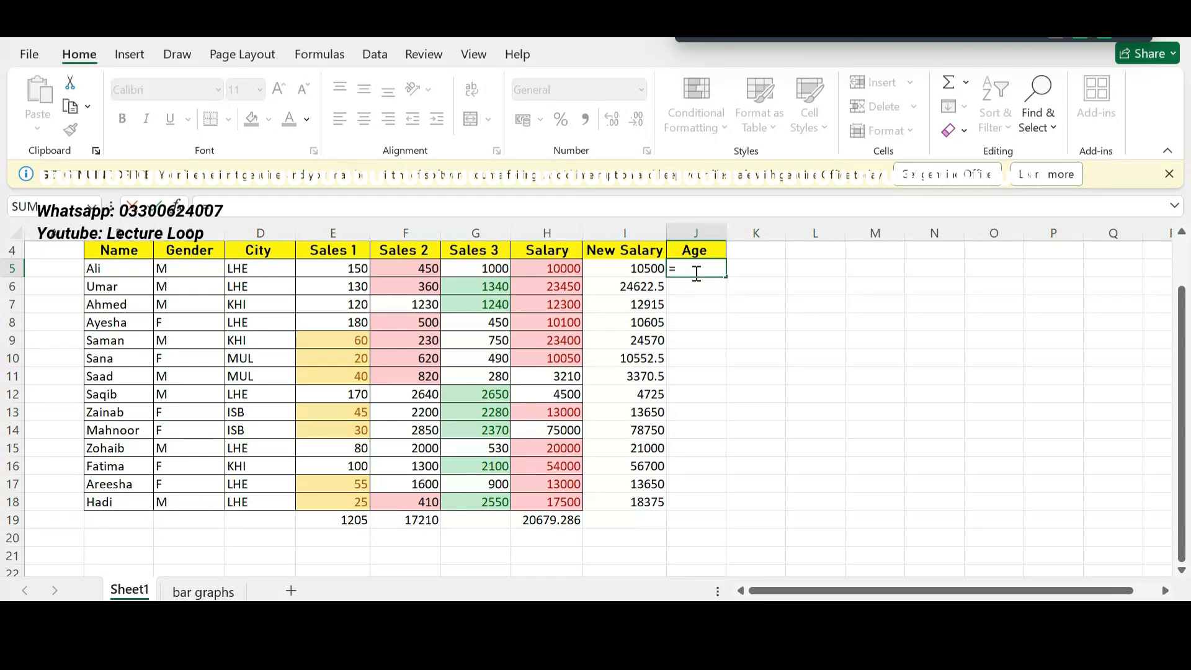
type("rand")
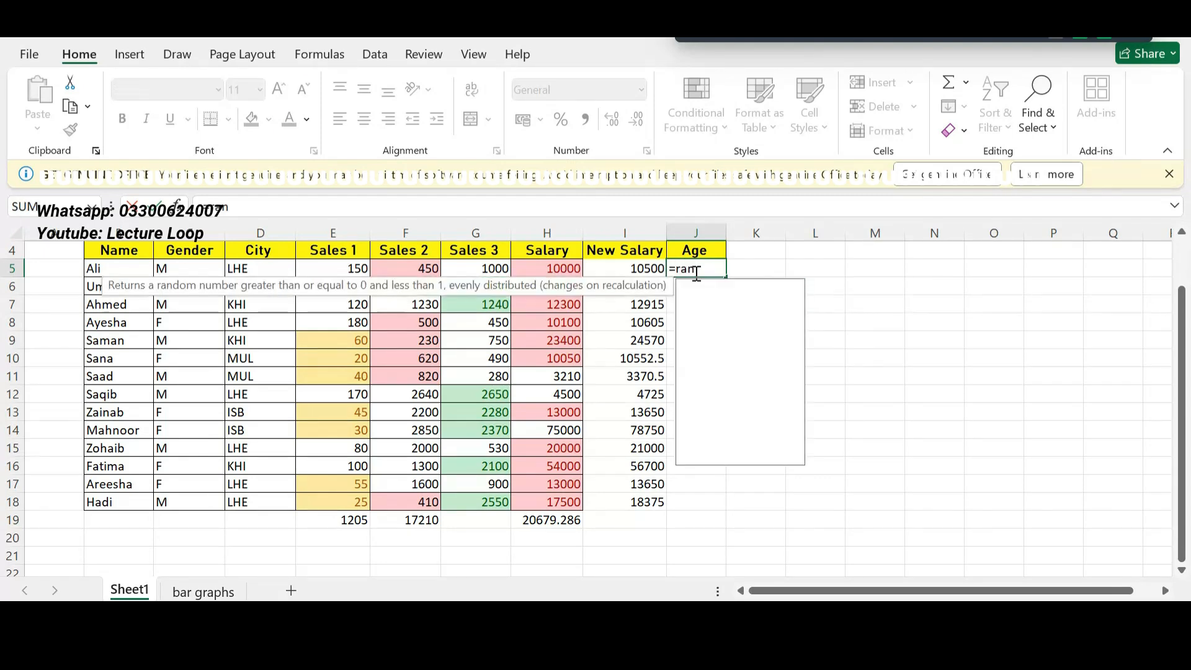
type("b")
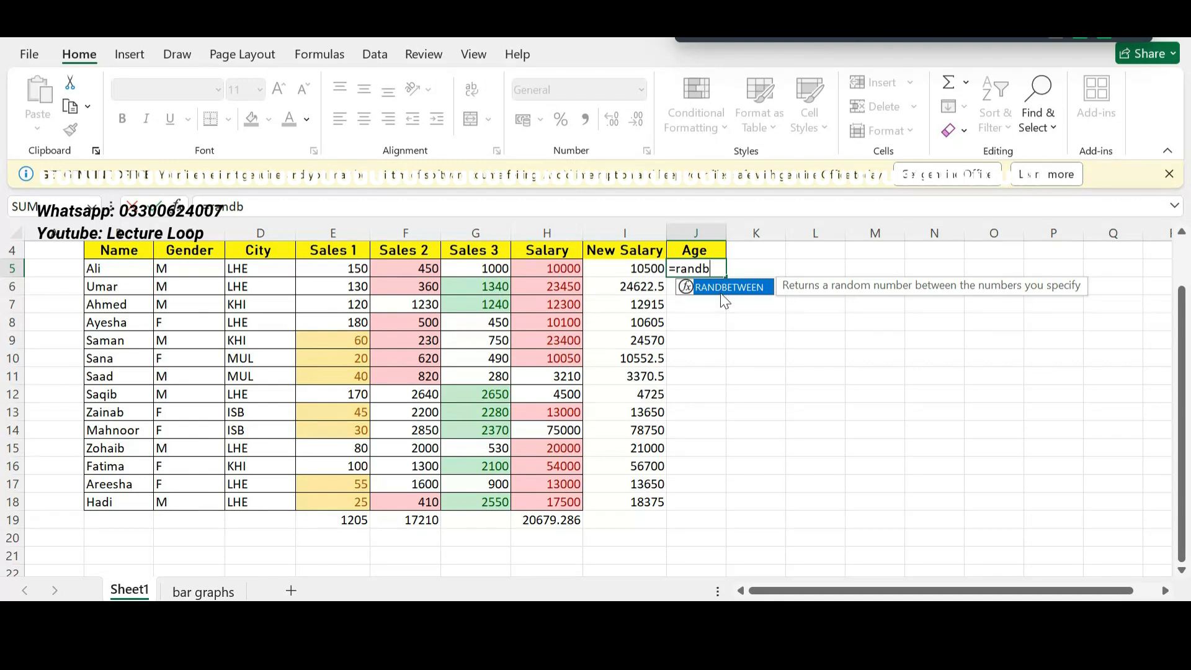
double_click(719, 290)
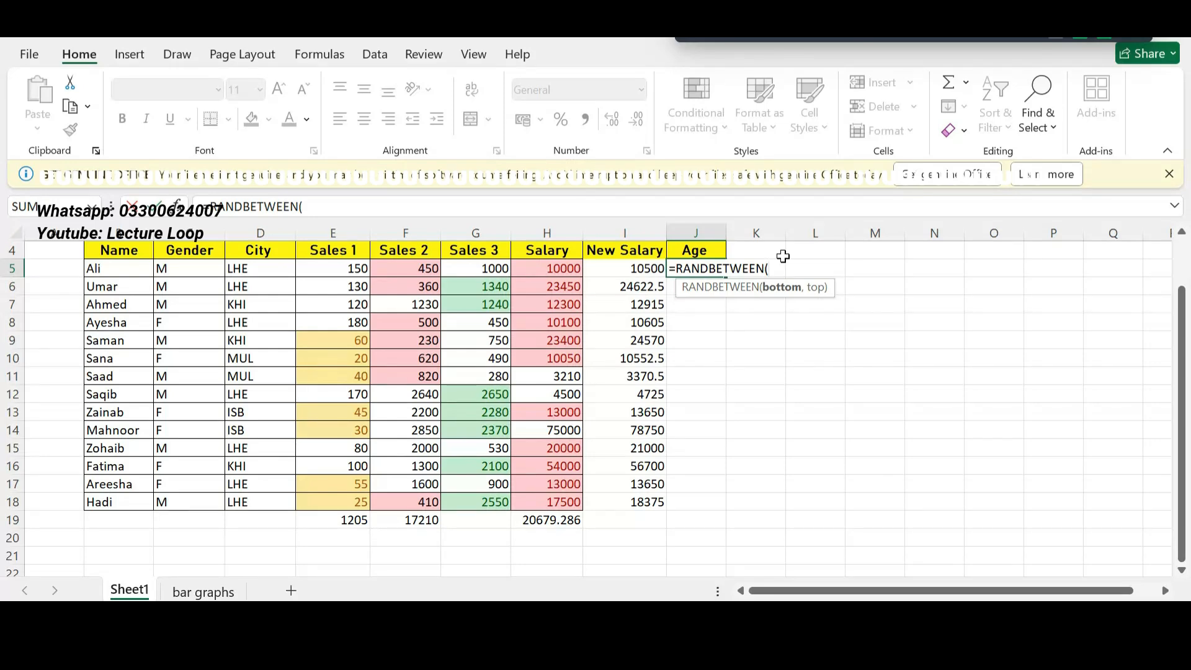
type("25, 55)")
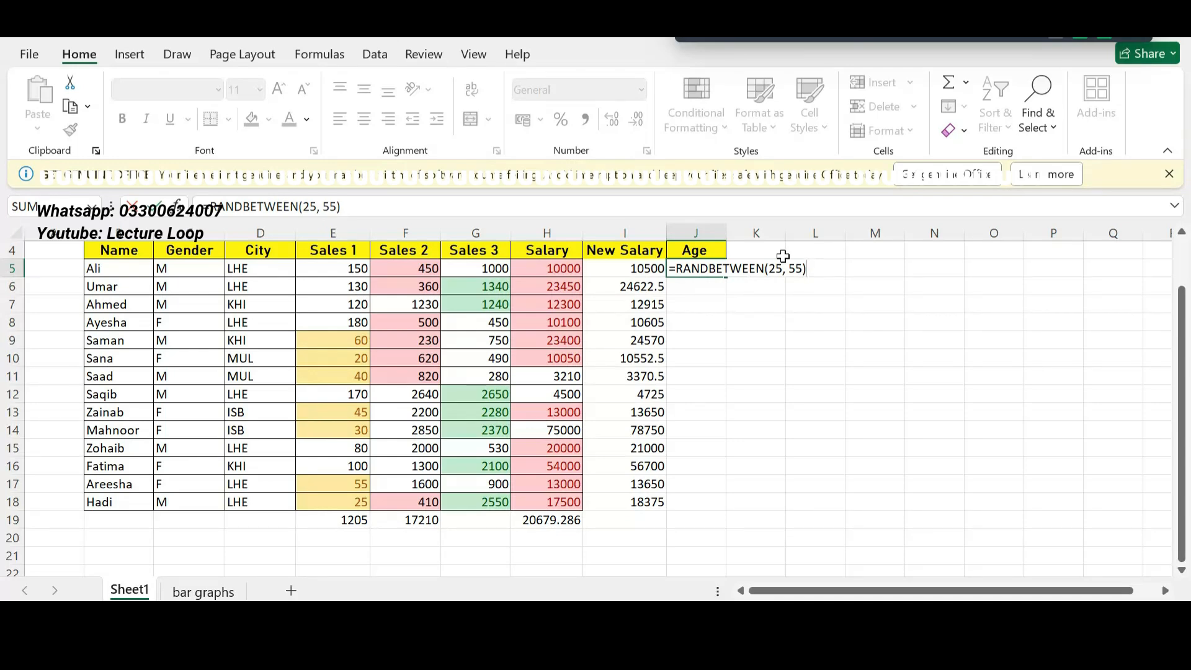
key("Return")
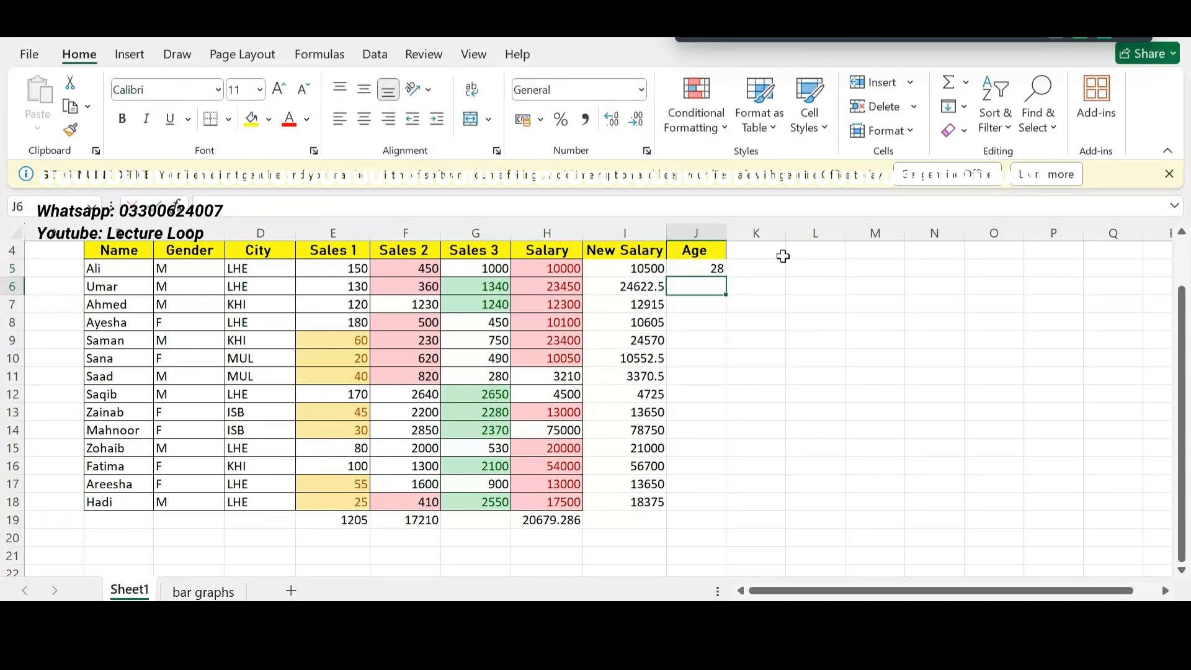
- Fill the random age formula from J5 down to J18 and deselect the range
left_click(713, 267)
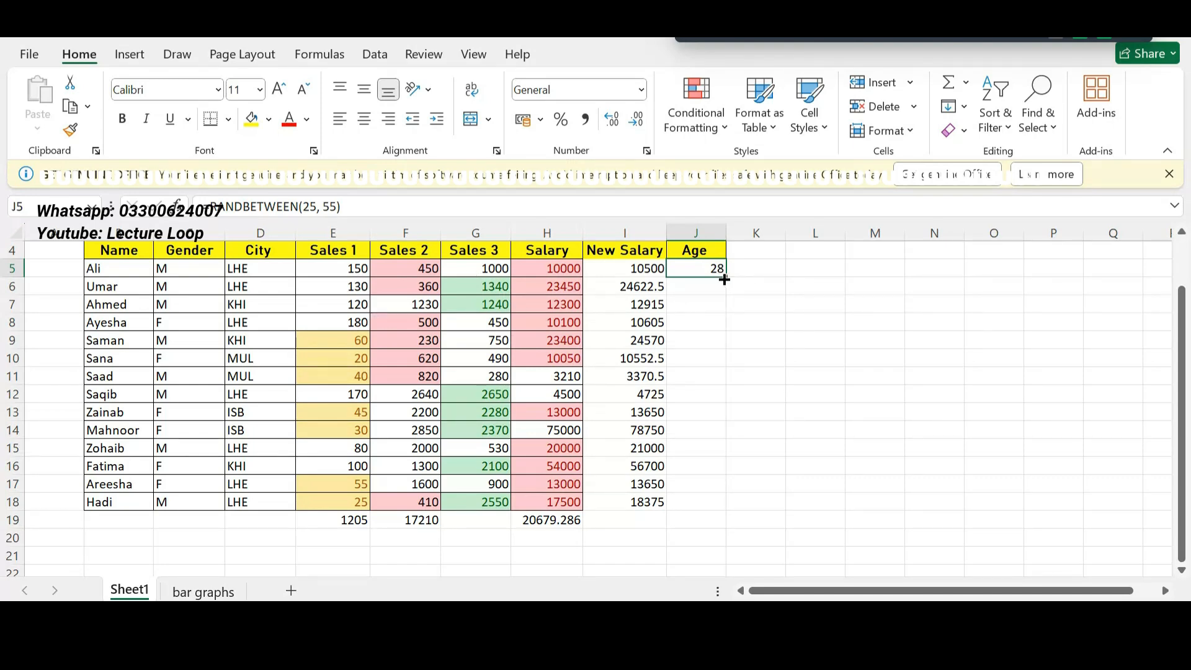
left_click_drag(724, 280, 724, 510)
left_click(804, 286)
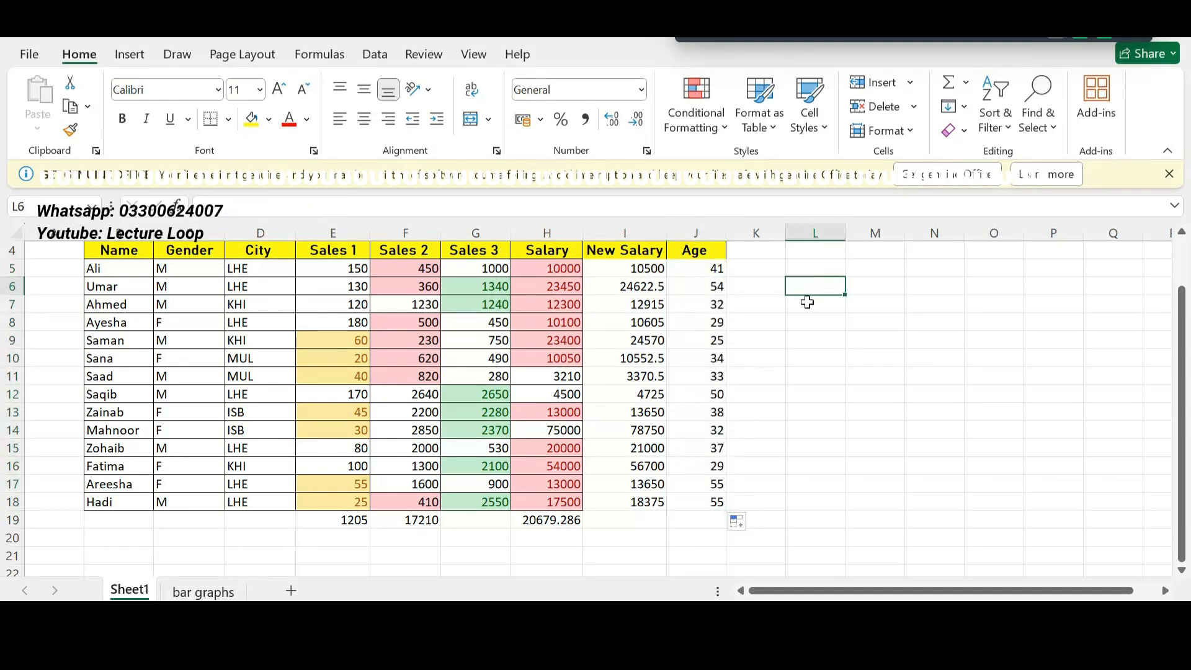
left_click(718, 272)
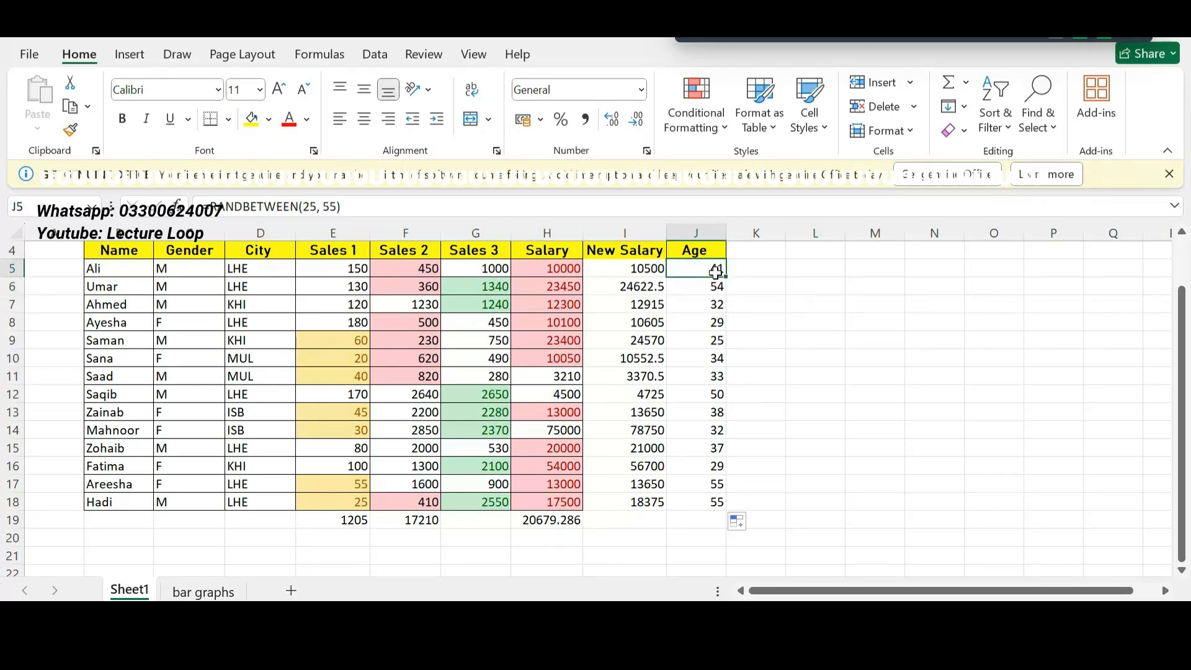
left_click(773, 316)
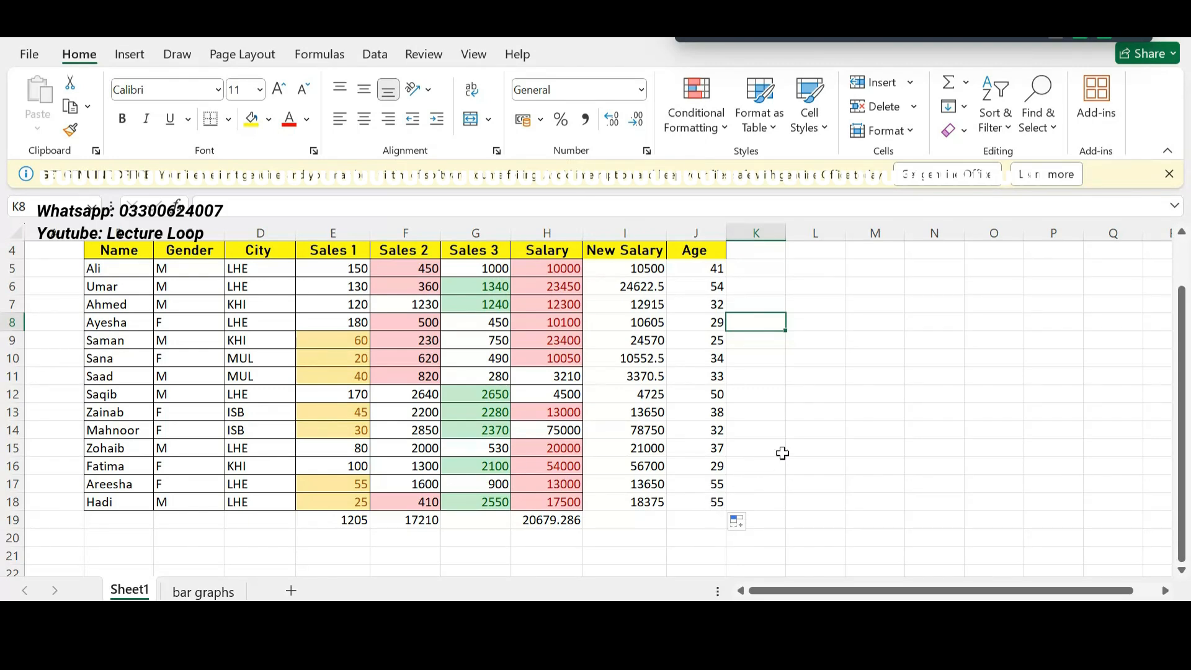
left_click(852, 397)
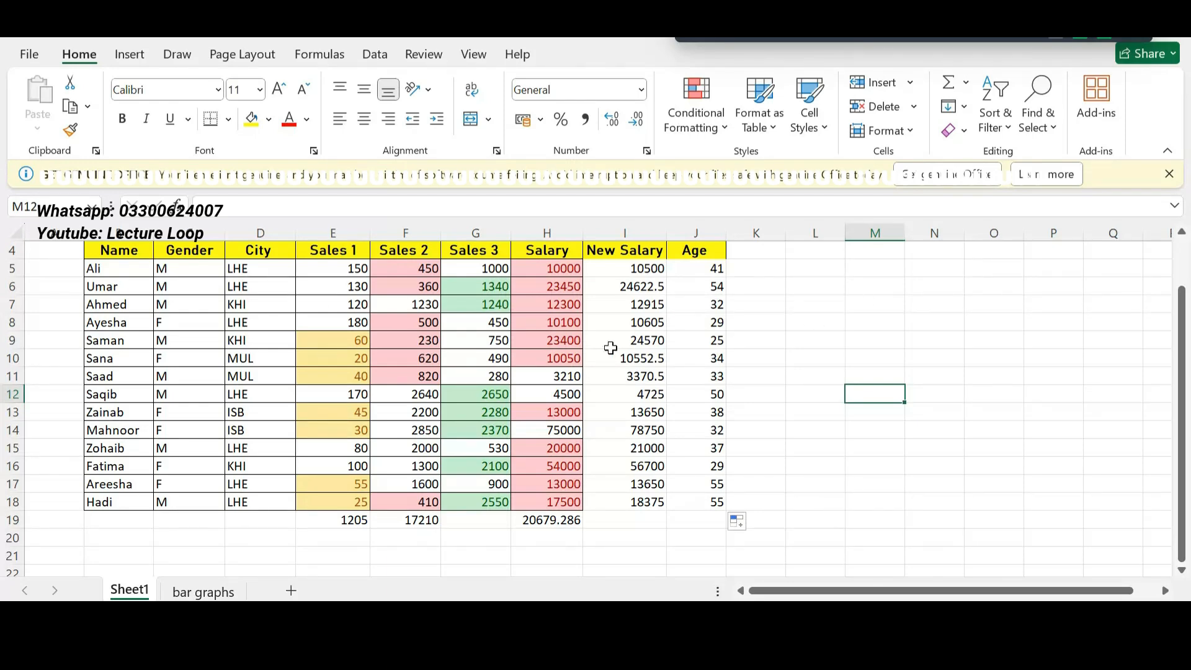
- Calculate the average age in cell J20 with the formula =AVERAGE(J5:J18)
left_click(675, 537)
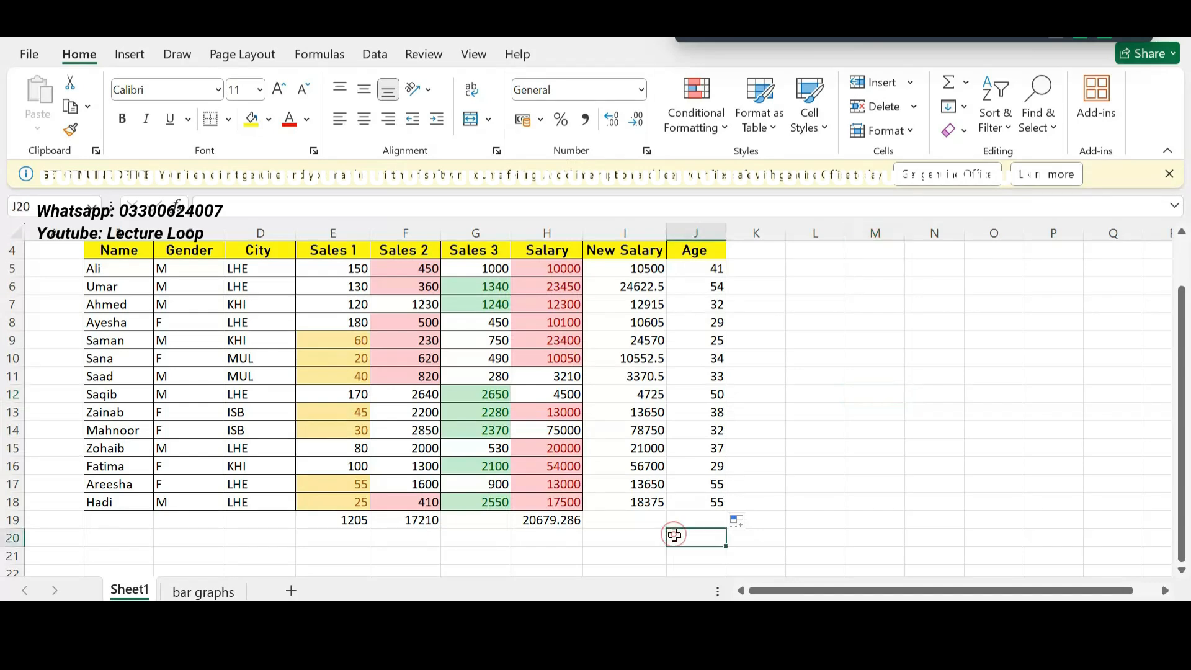
double_click(676, 536)
type("=")
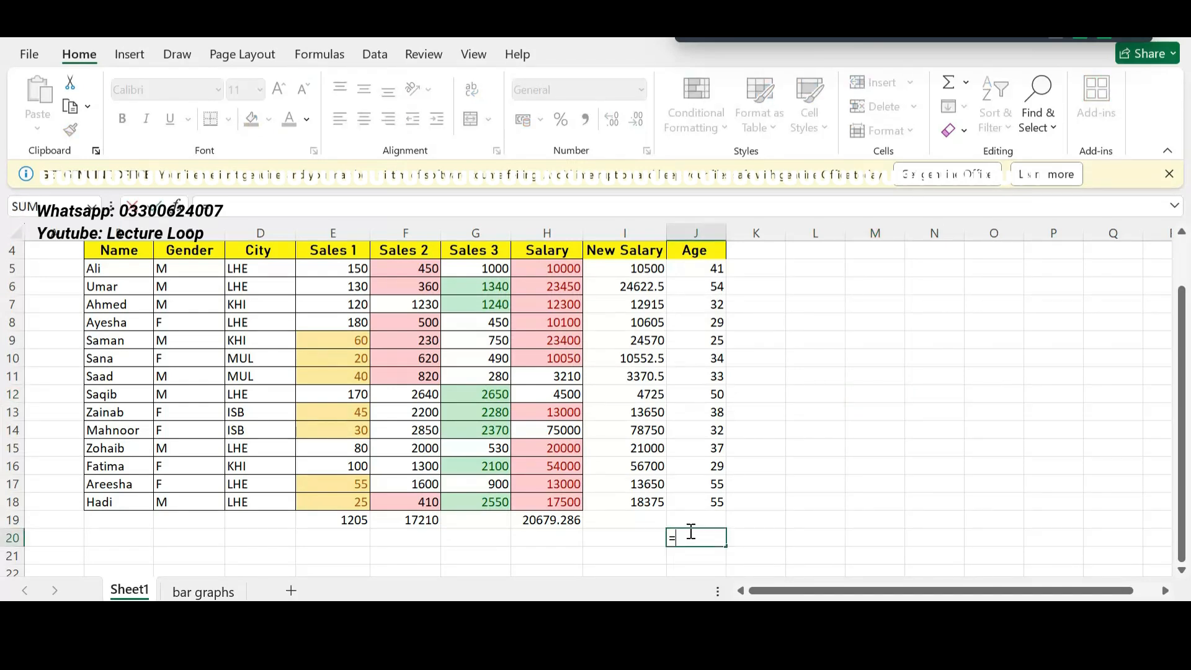
type("avera")
key("Tab")
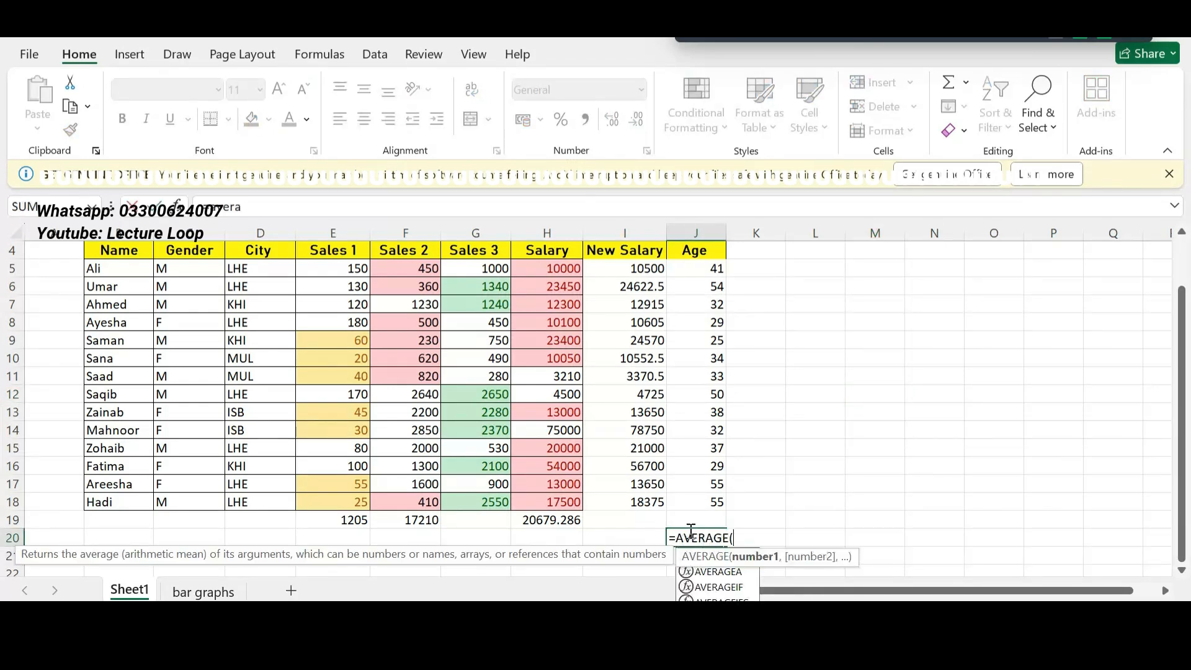
left_click_drag(705, 277, 711, 502)
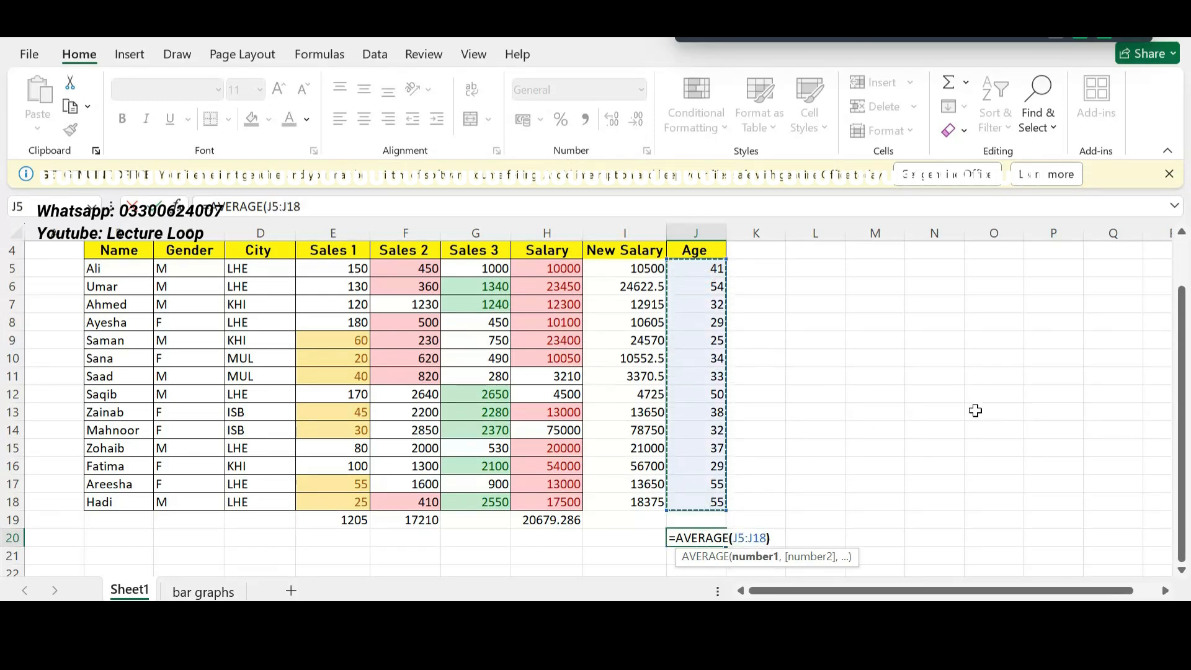
type(")")
key("Return")
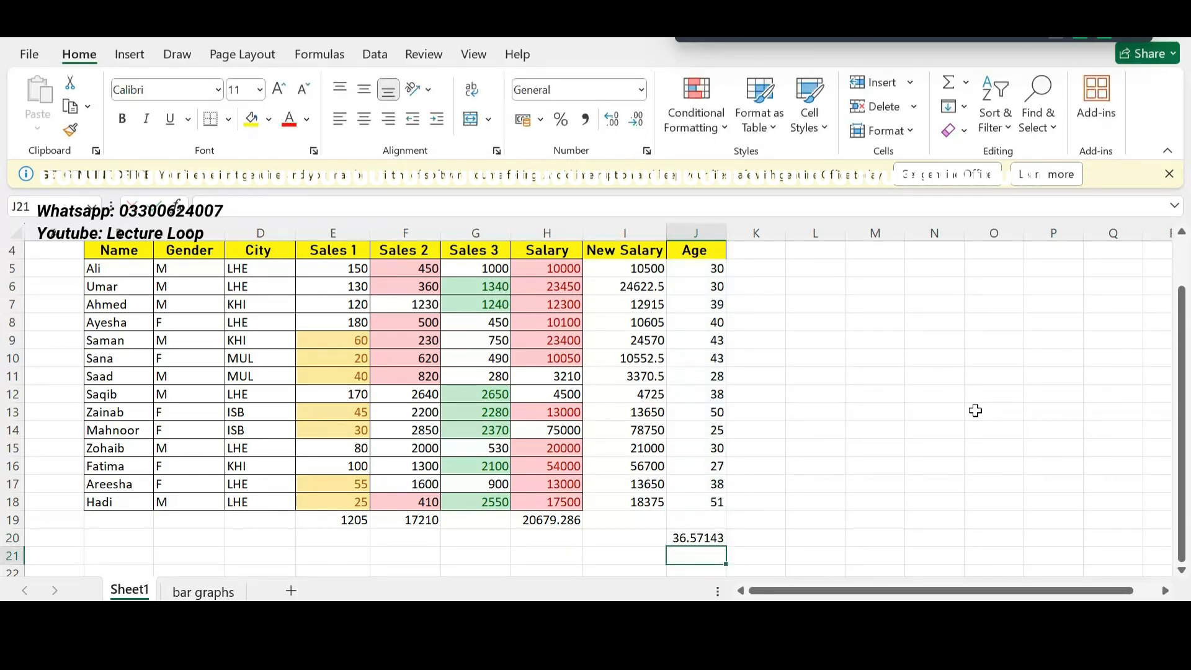
left_click(678, 539)
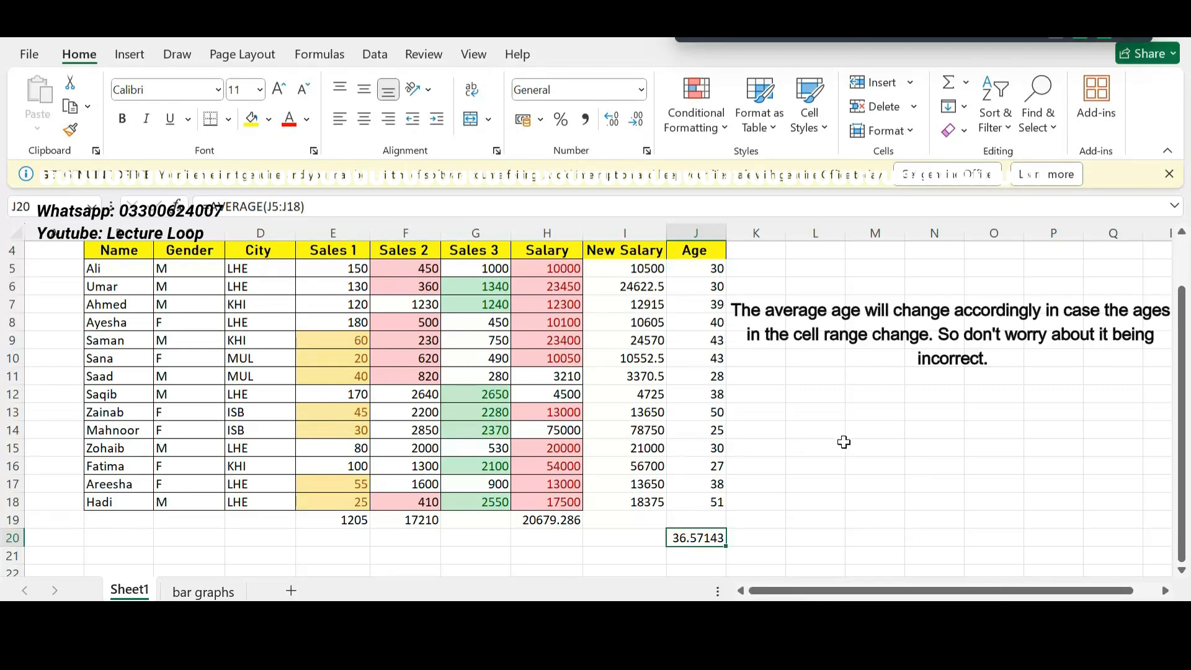
left_click(914, 432)
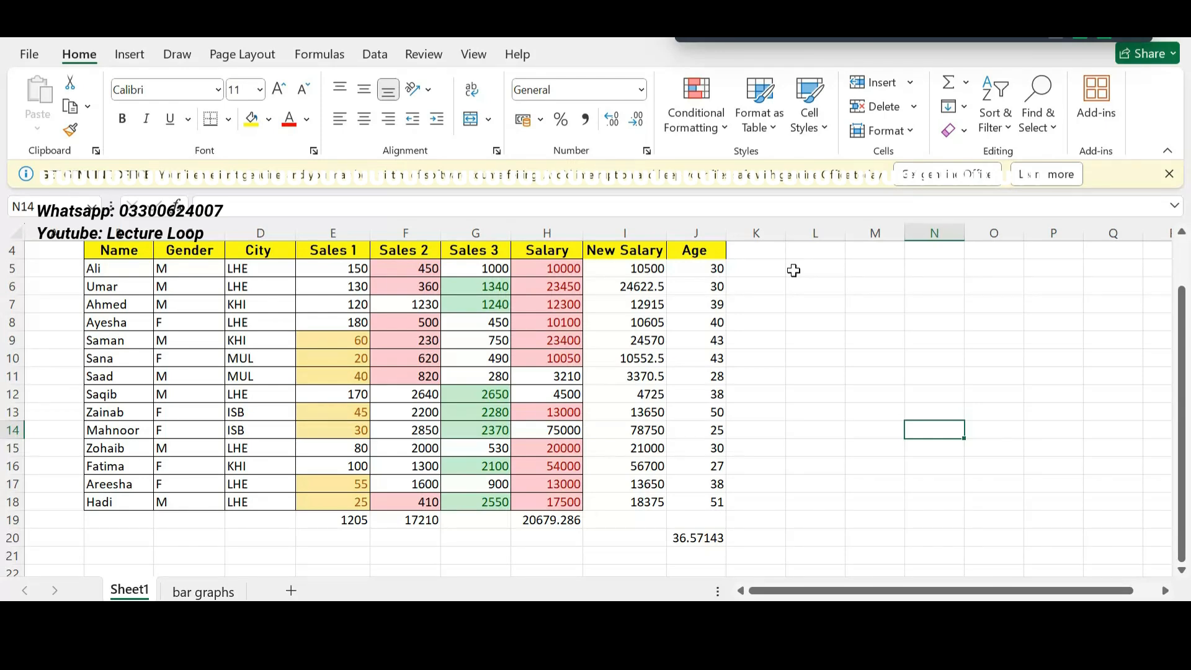
scroll(510, 435, "down", 1)
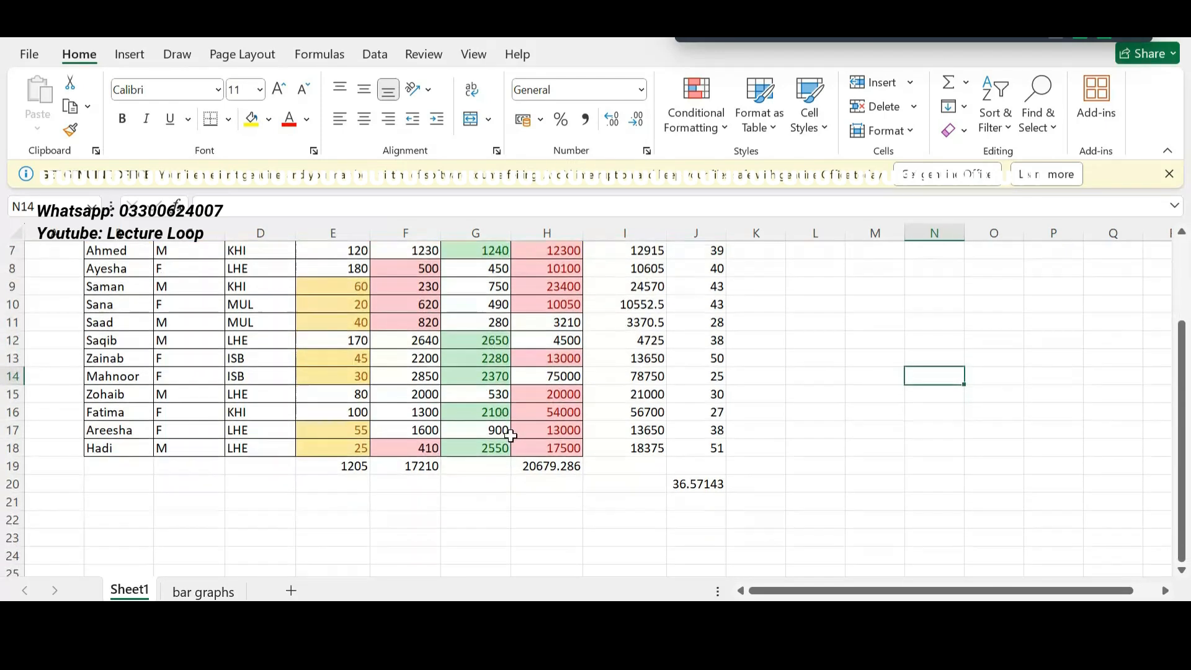
scroll(529, 520, "up", 1)
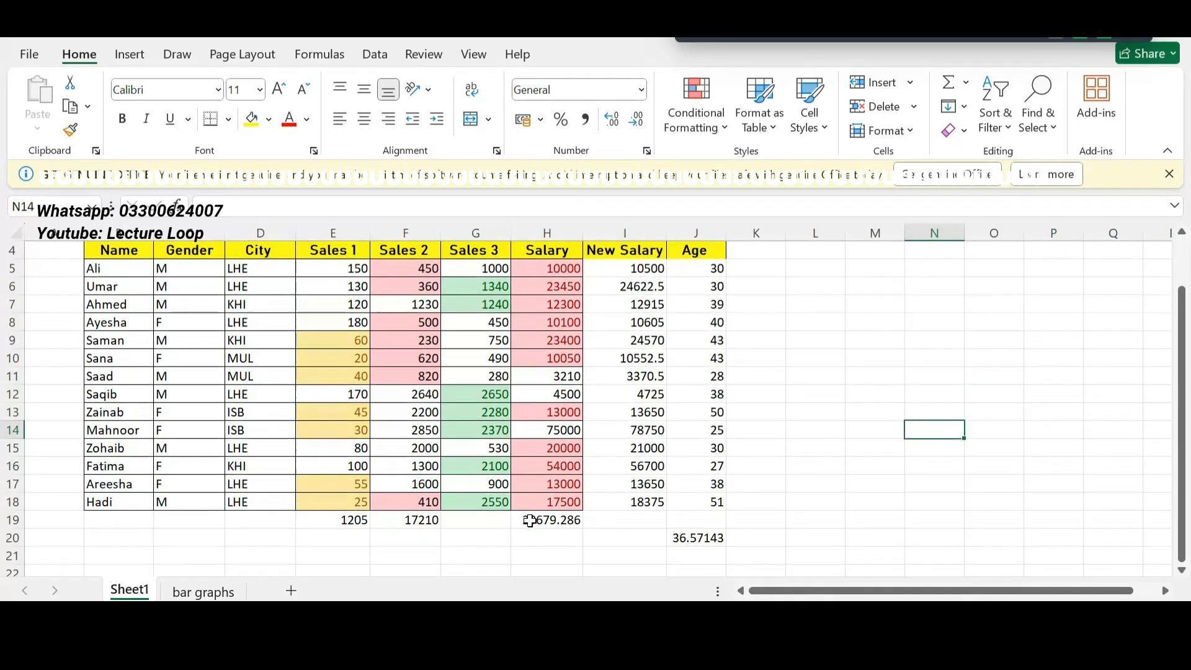
scroll(529, 521, "down", 2)
scroll(529, 521, "up", 2)
scroll(529, 522, "down", 2)
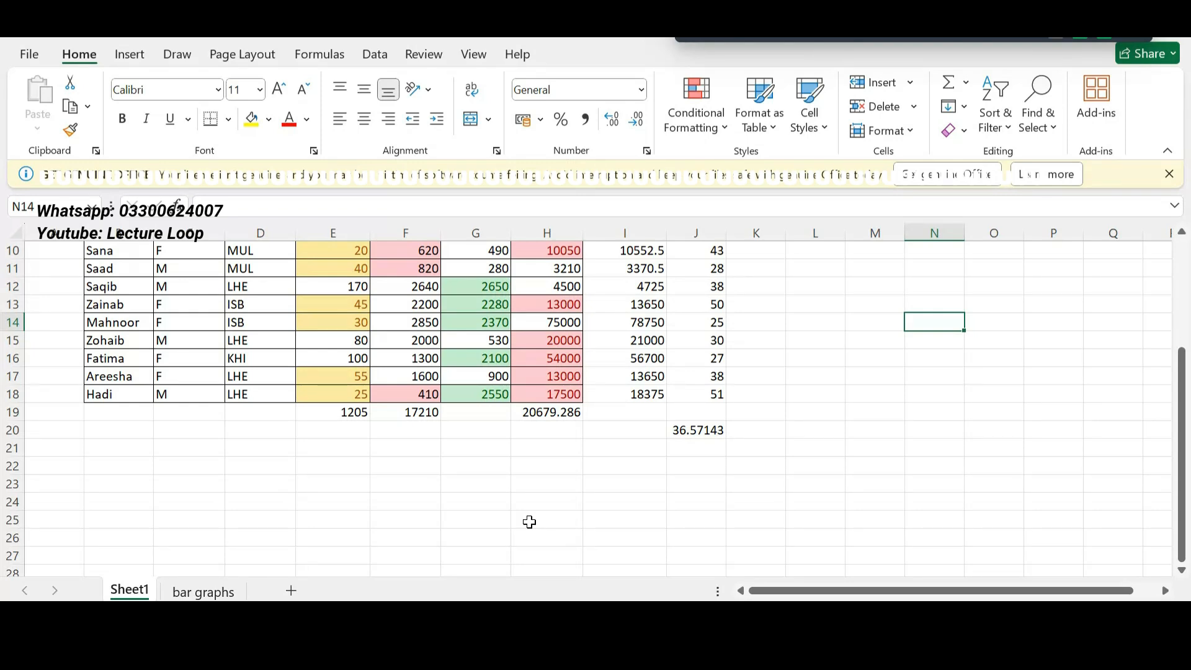
- Enter the deduction rate 0.02 in cell M2, above and to the side of the table
scroll(912, 375, "up", 3)
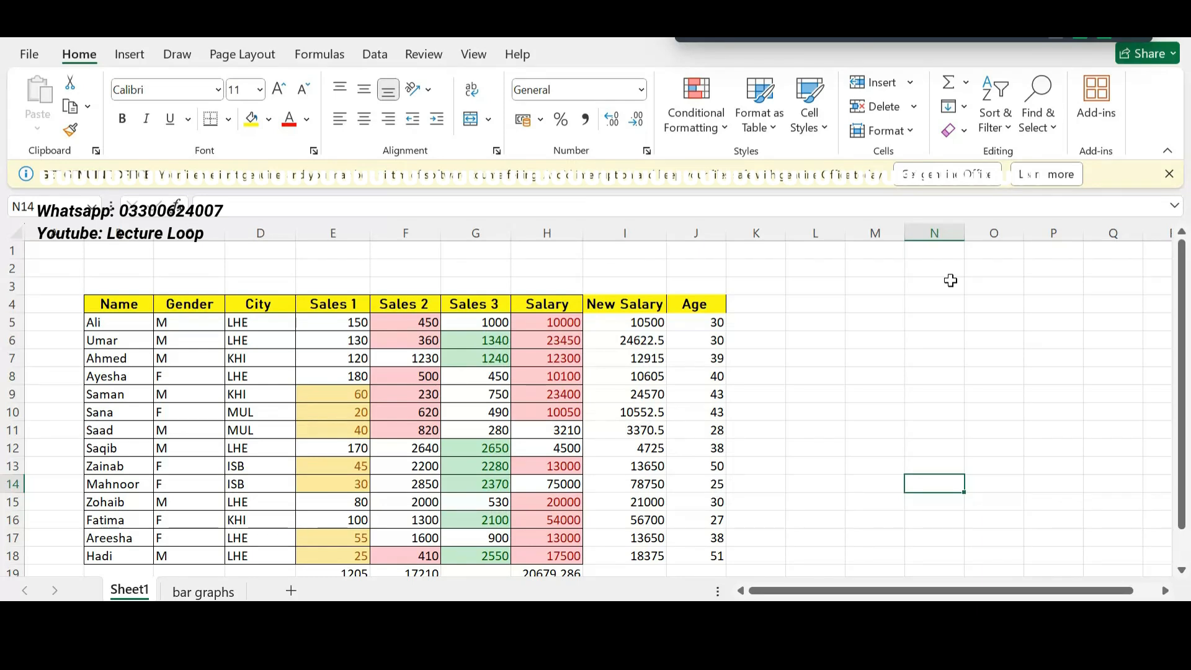
double_click(887, 267)
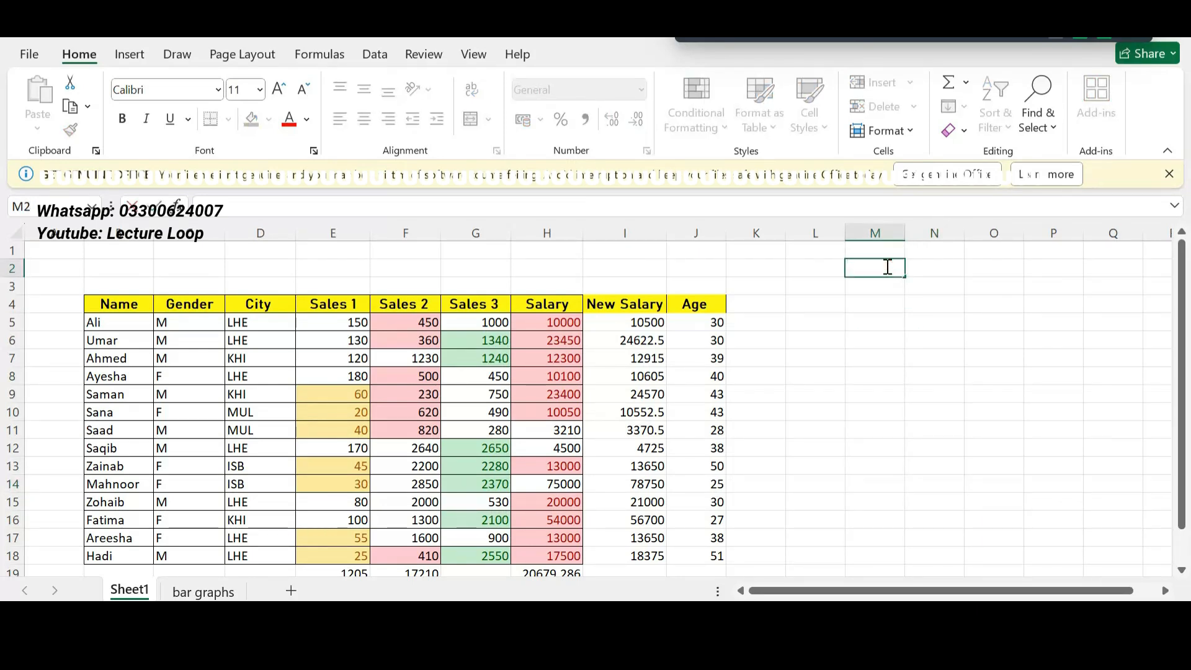
type("0")
key("BackSpace")
type("0.02")
left_click(960, 279)
left_click(891, 267)
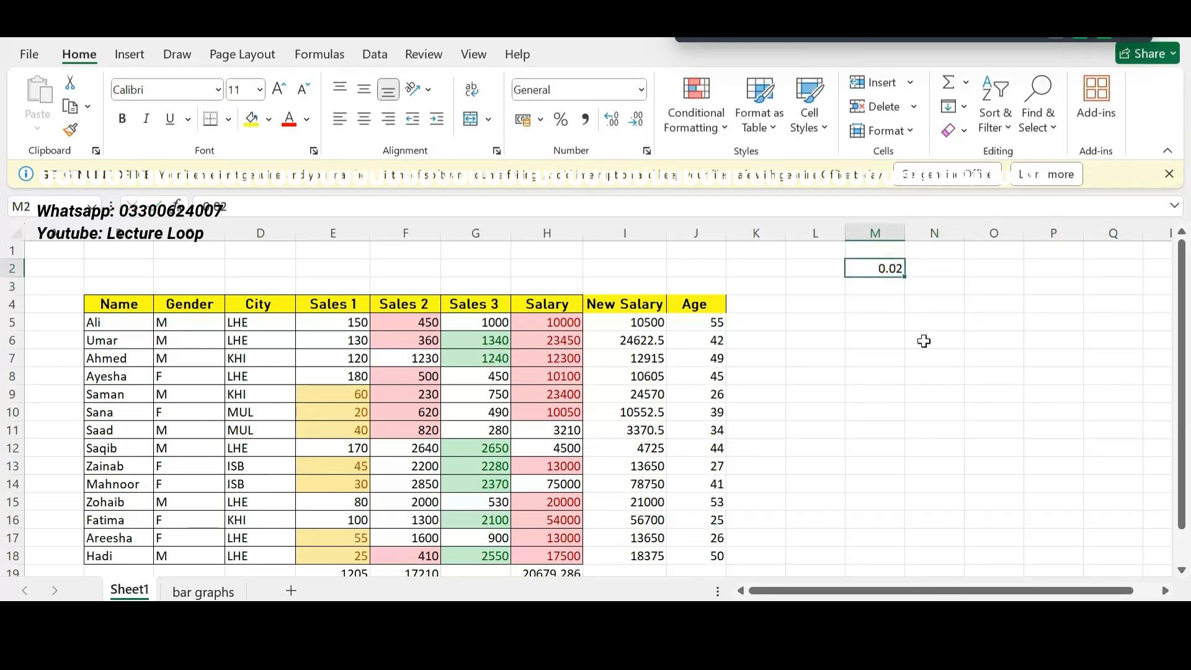
- Enter the formula =H5-H5*$M$2 in cell K5, with the rate as an absolute reference, and fill it down to K18
left_click(737, 324)
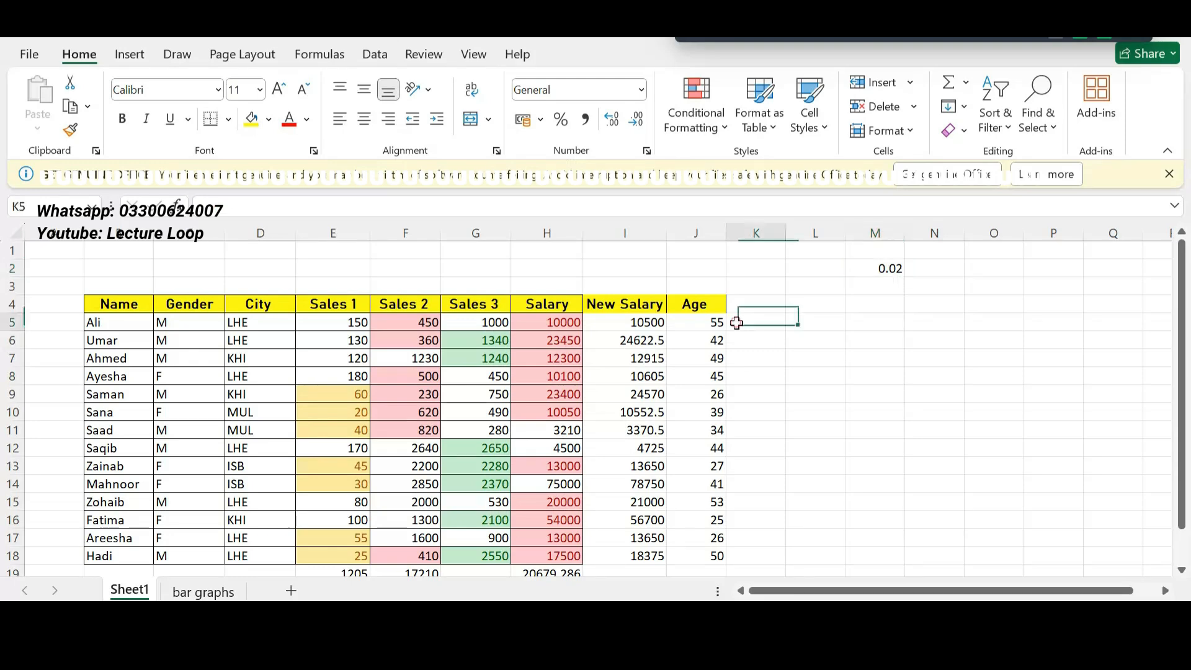
double_click(737, 322)
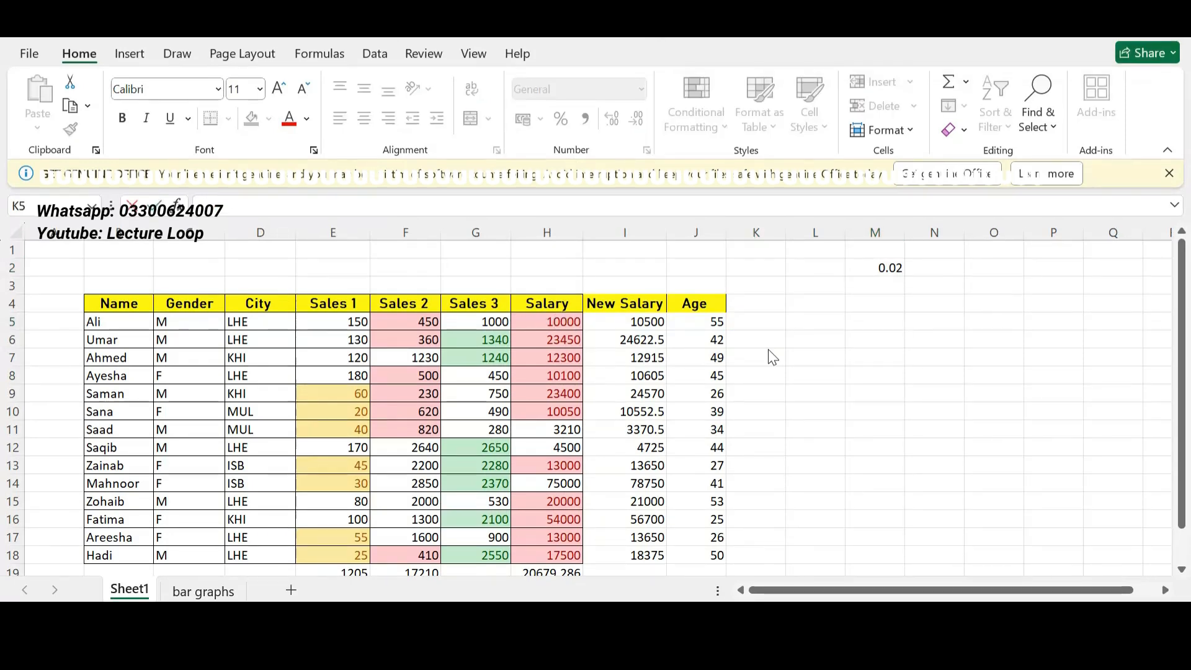
left_click(752, 321)
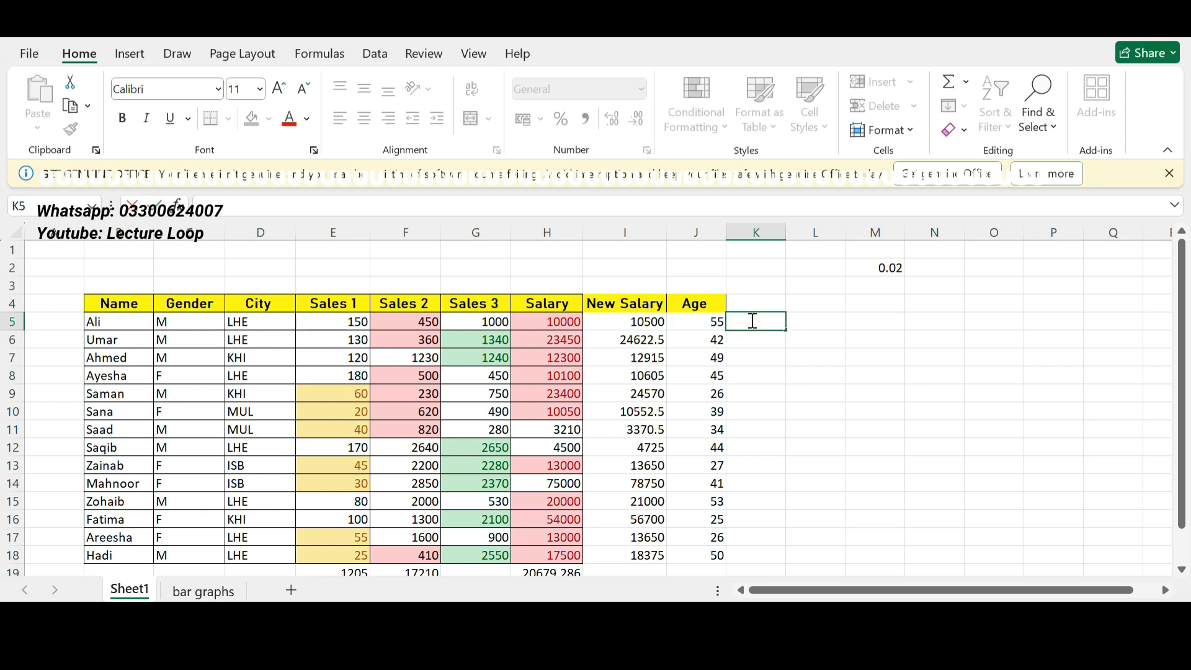
type("=")
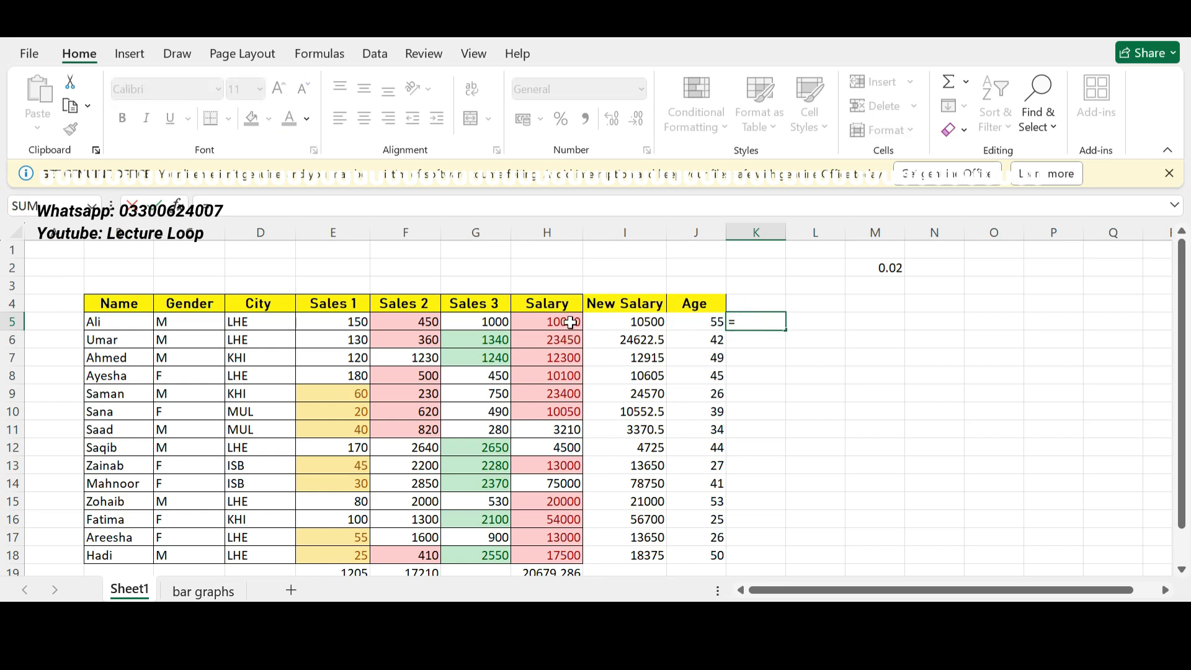
left_click(570, 322)
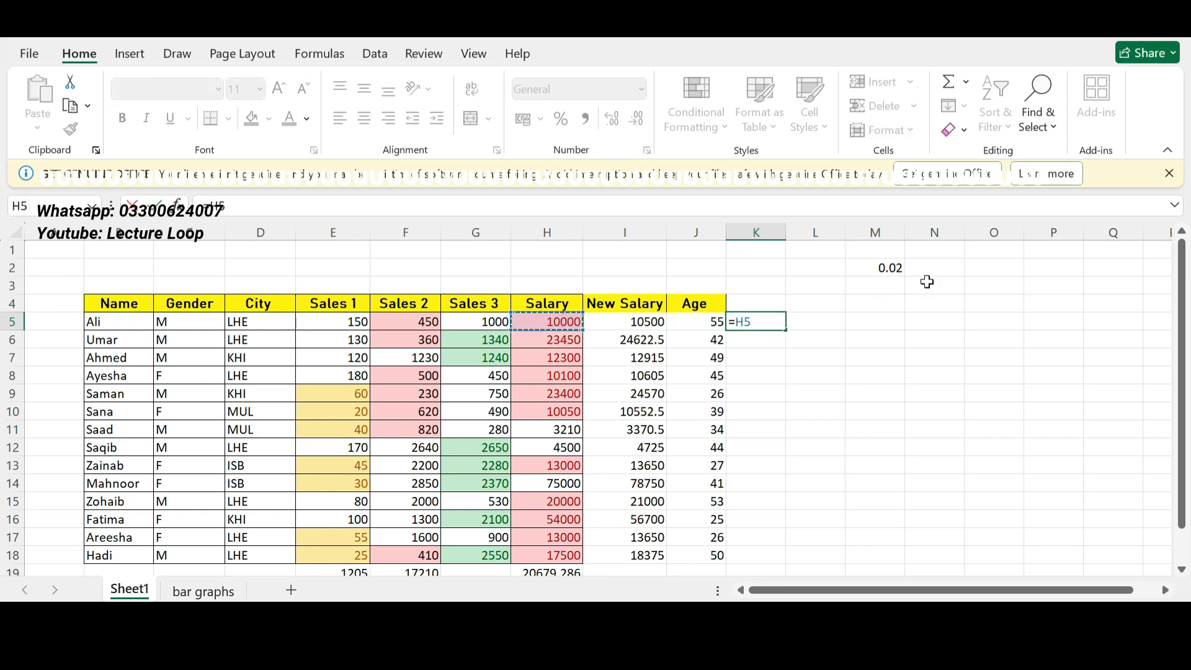
type("-")
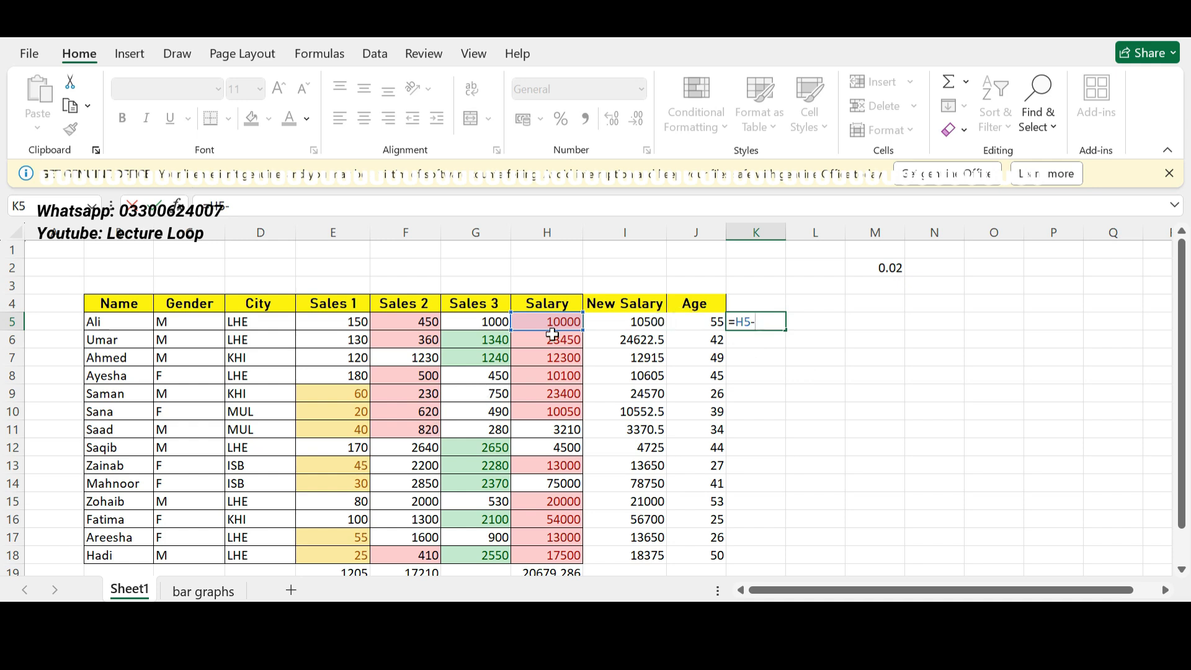
left_click(551, 321)
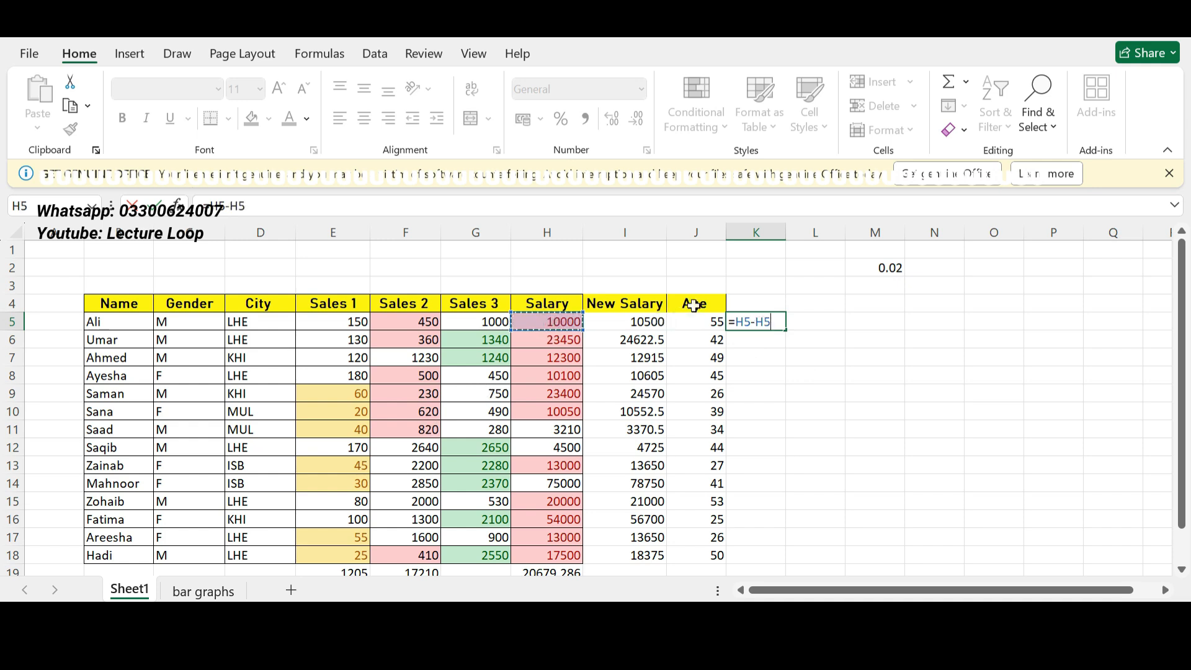
type("*")
left_click(888, 267)
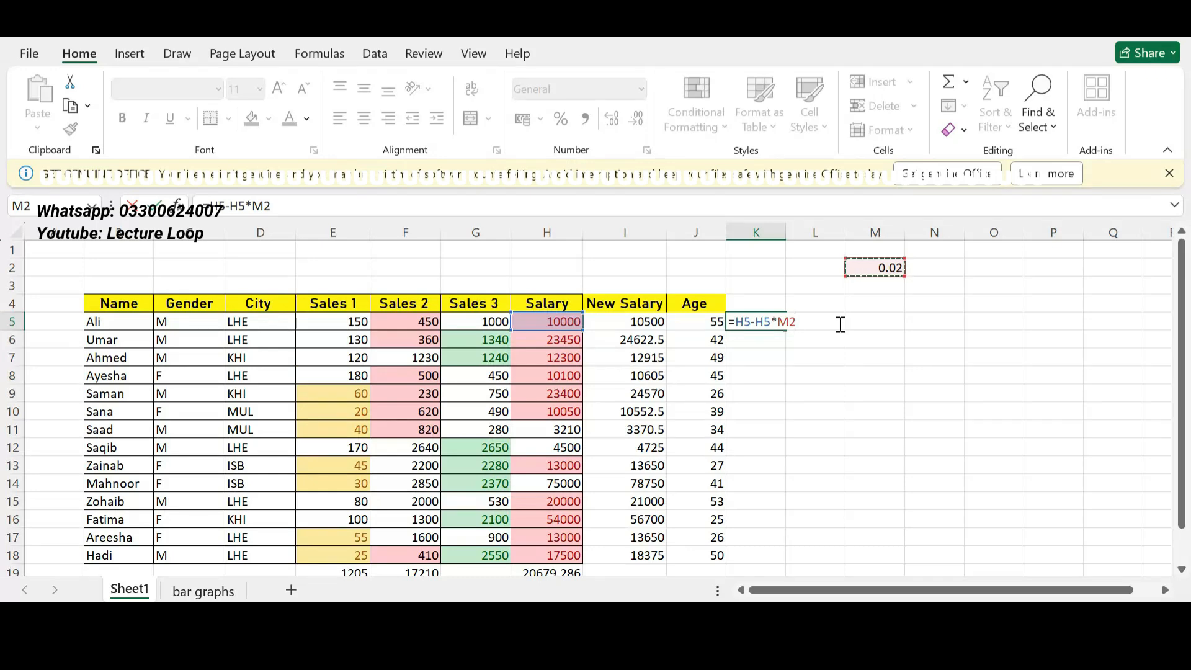
key("F4")
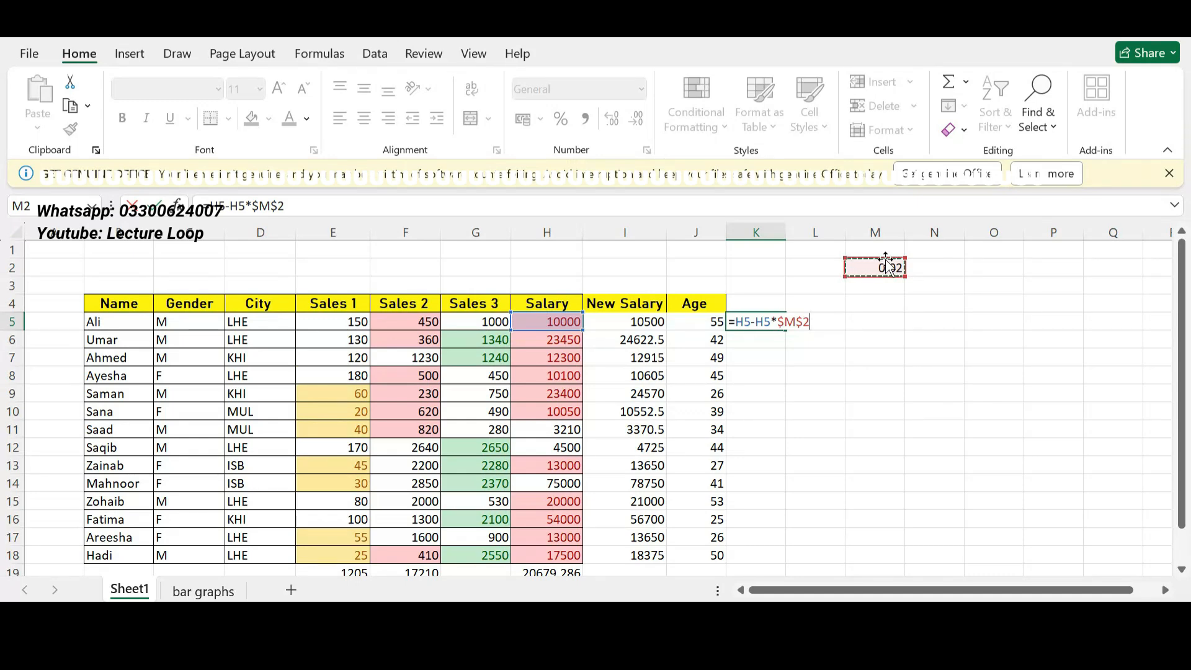
key("Return")
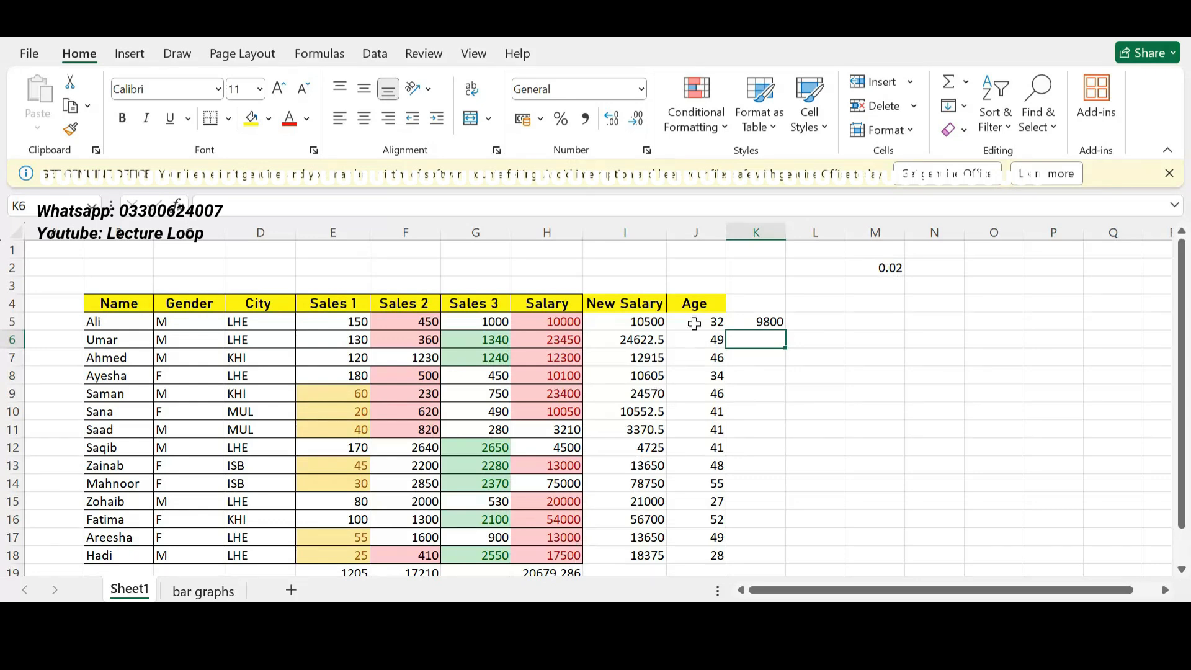
left_click(744, 319)
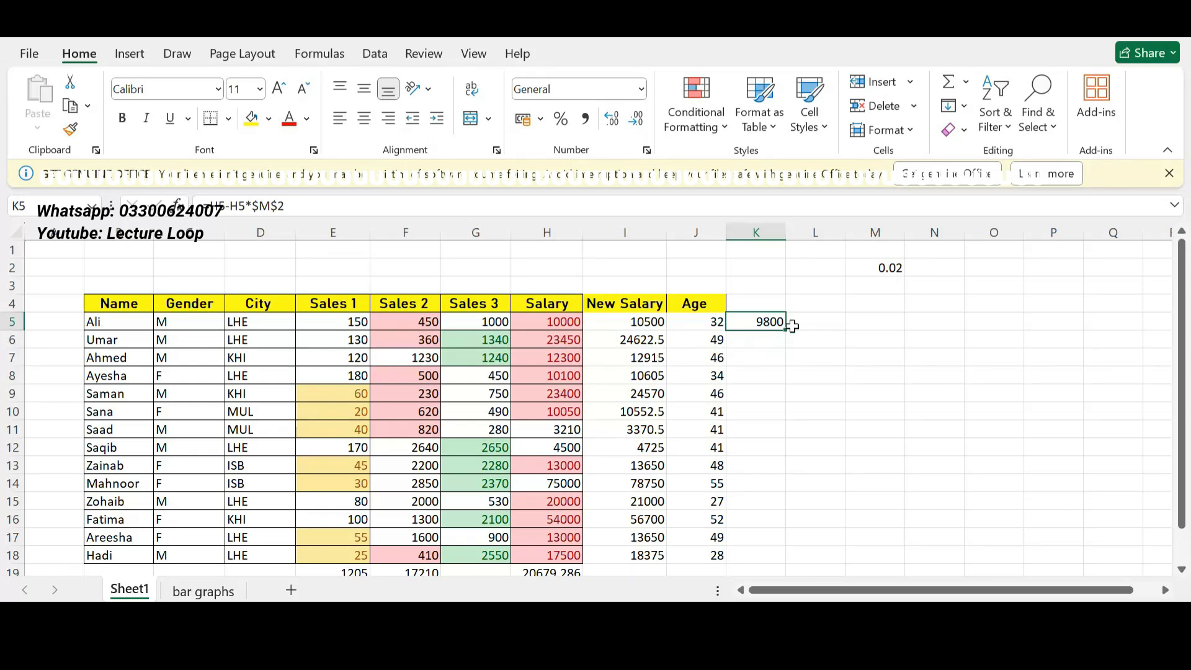
left_click_drag(785, 332, 782, 556)
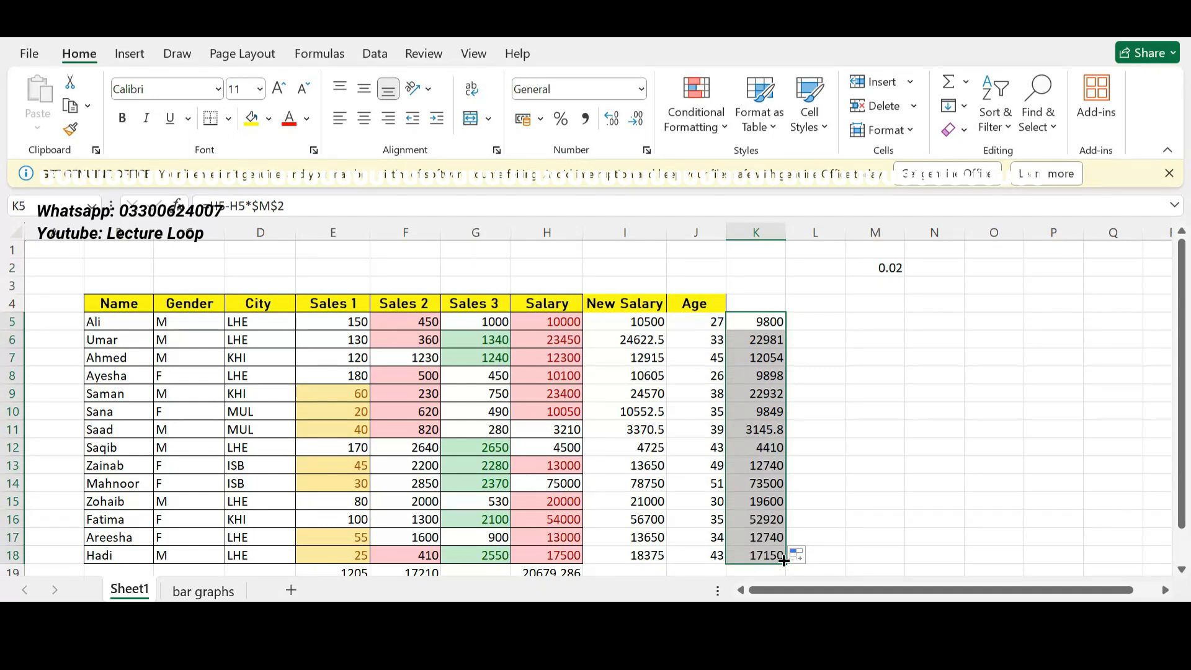
- Examine the filled formulas in several cells of column K to compare their salary references and the fixed rate reference
left_click(553, 354)
left_click(550, 340)
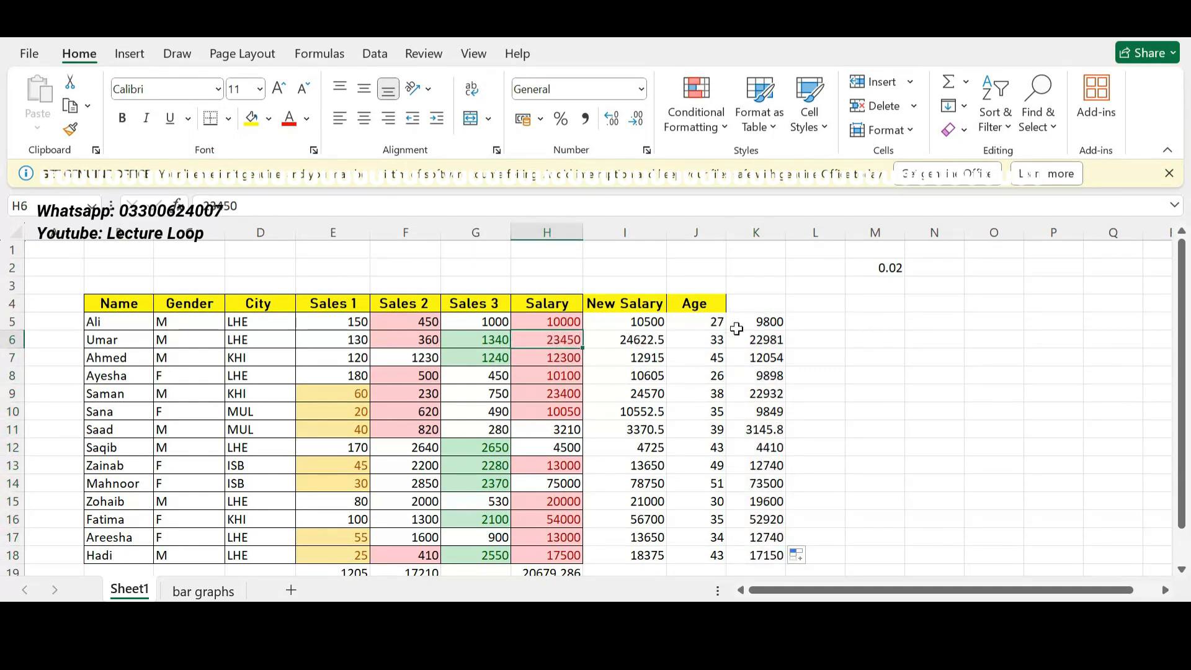
left_click(757, 348)
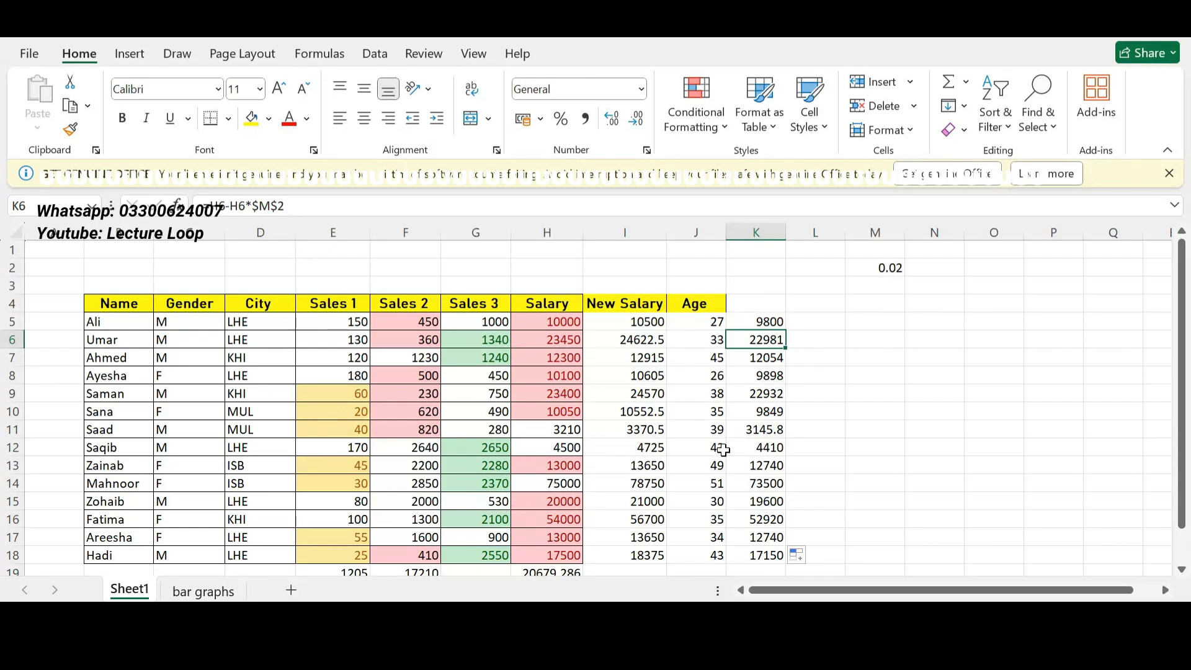
left_click(950, 322)
left_click(770, 374)
left_click(771, 358)
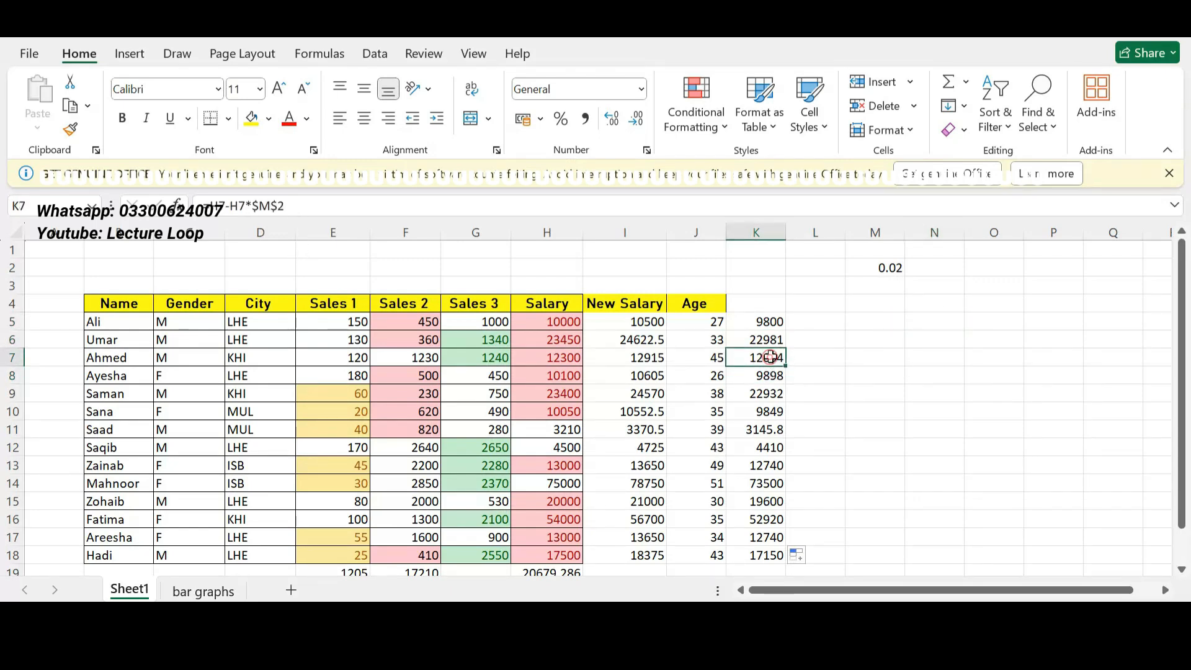
left_click(766, 341)
left_click(769, 395)
left_click(767, 412)
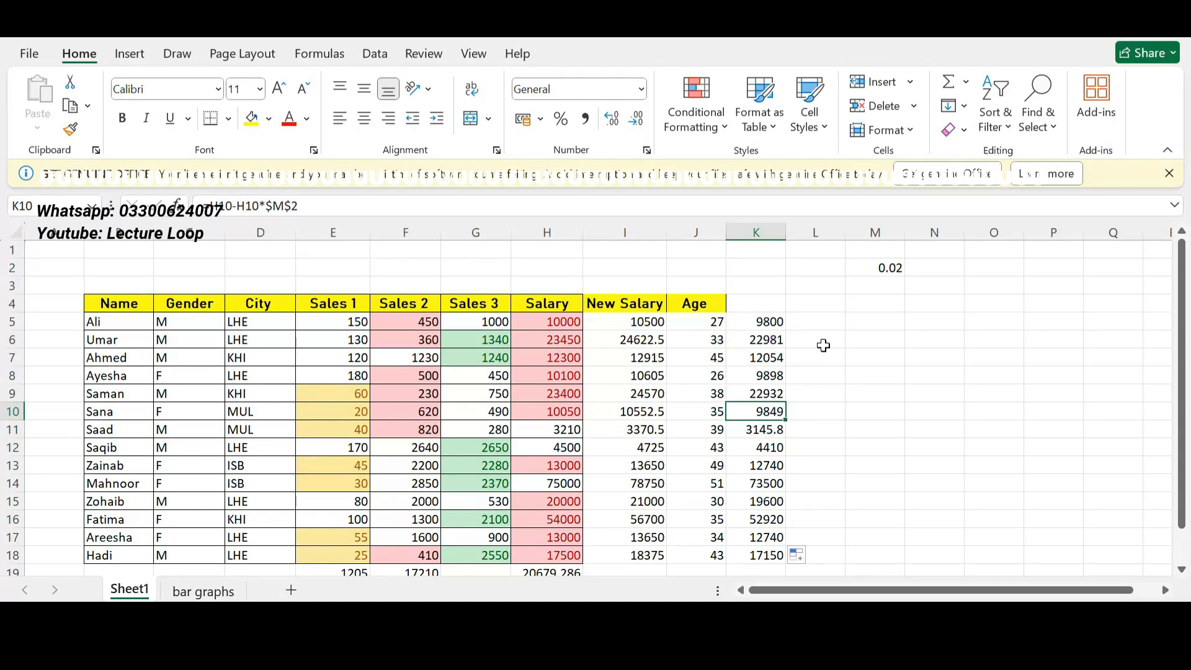
- Enter the column header "Final Salary" in cell K4 and fit the width of column K to it
left_click(745, 303)
type("F")
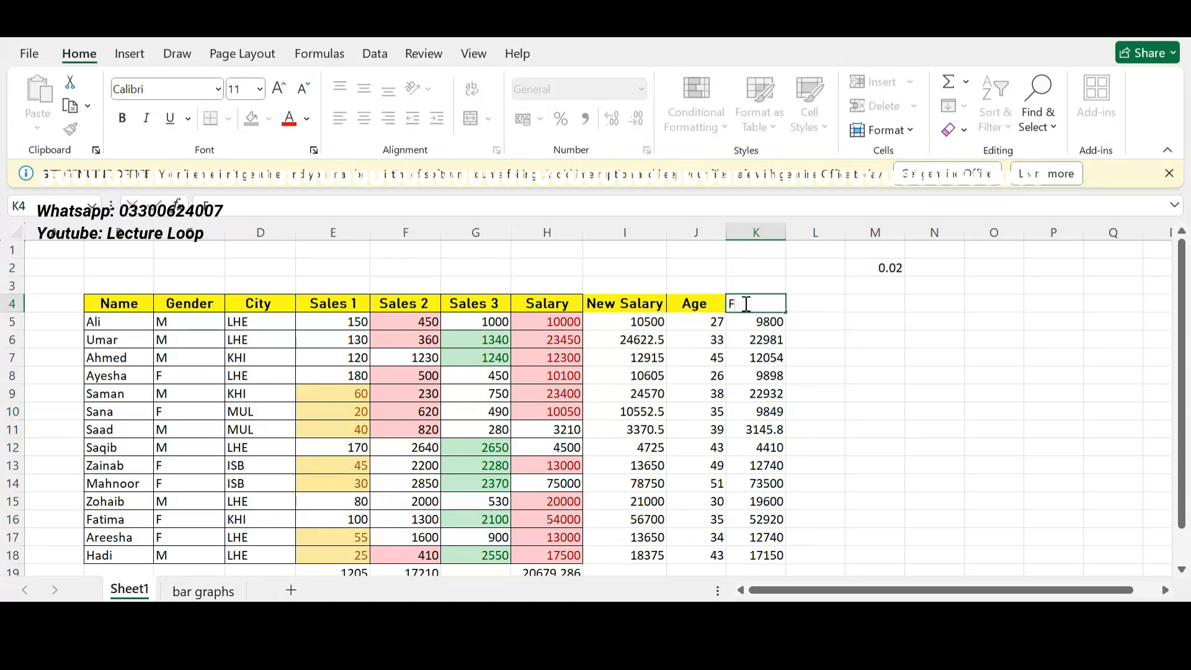
type("inal Salary")
left_click(879, 357)
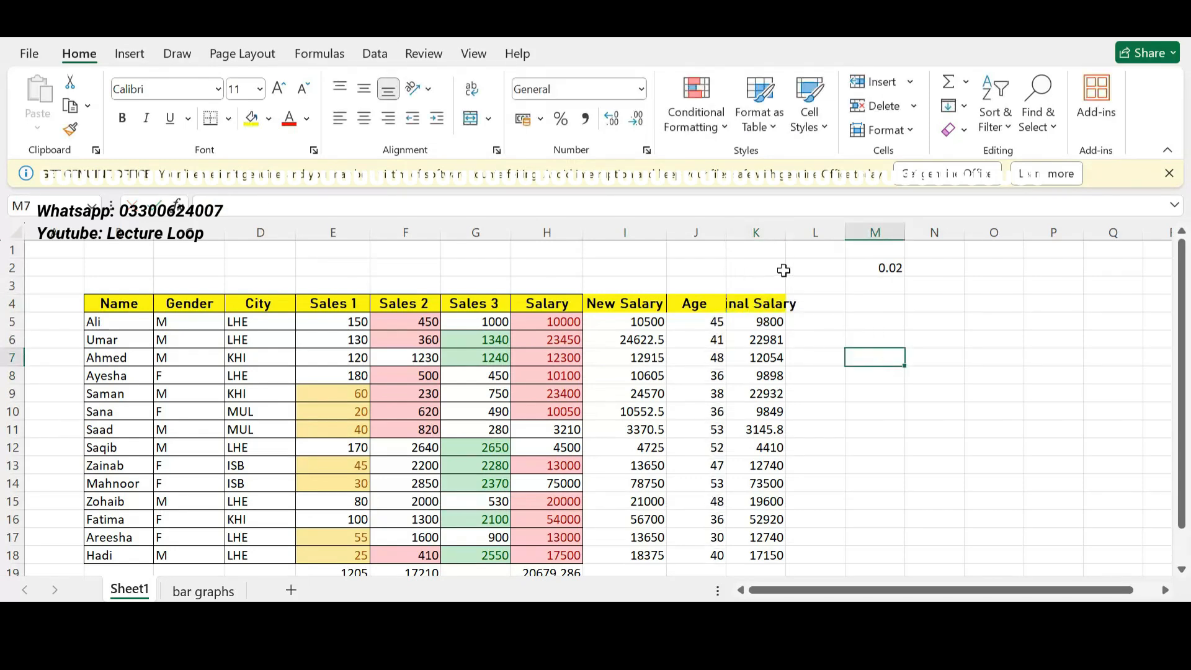
double_click(786, 232)
left_click(946, 470)
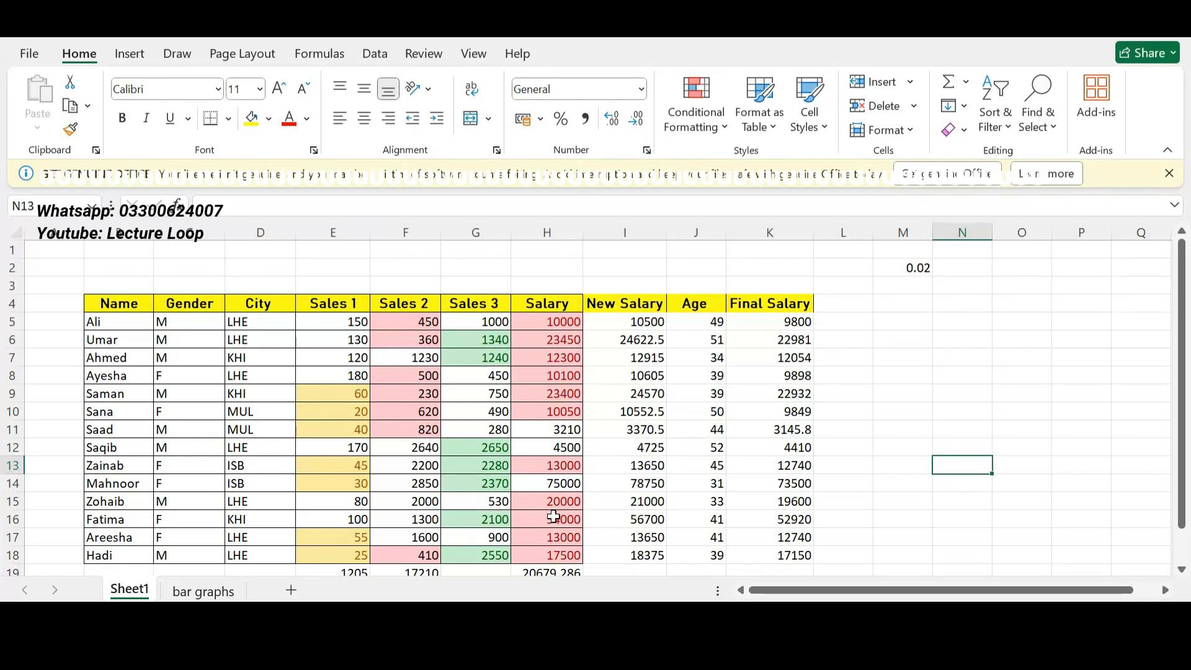
- Enter the formula =MIN(E5:E18) in cell E20 to find the smallest Sales 1 value
scroll(471, 468, "down", 3)
scroll(415, 487, "up", 2)
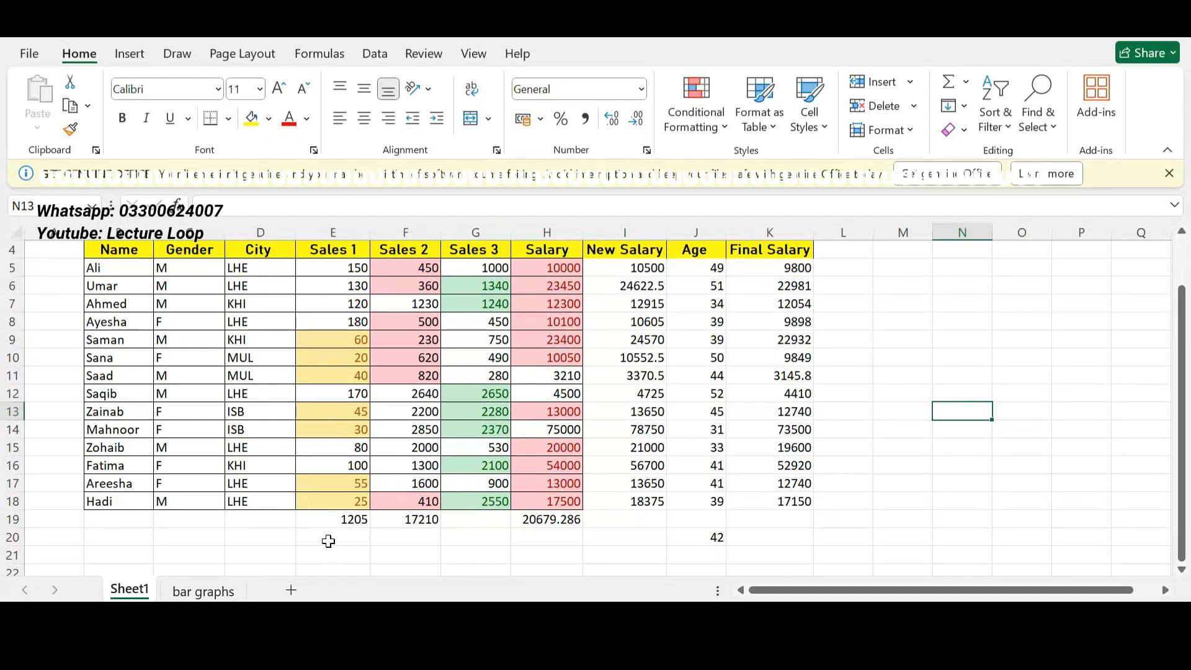
double_click(327, 538)
type("=")
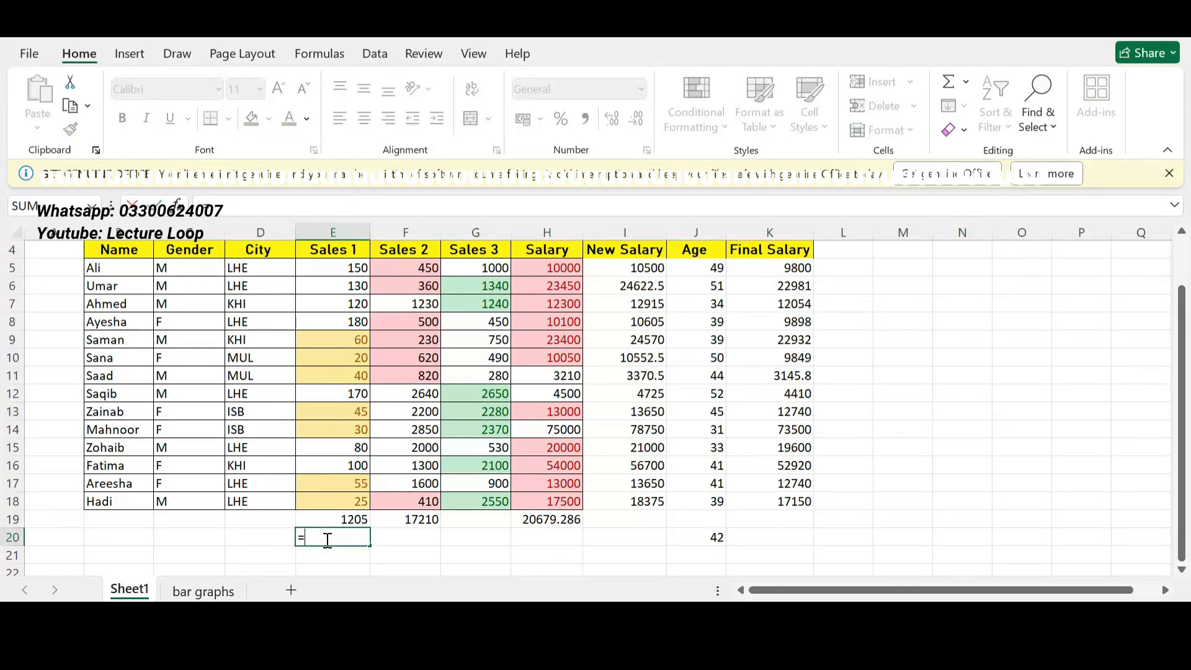
type("min")
key("BackSpace")
key("BackSpace")
key("BackSpace")
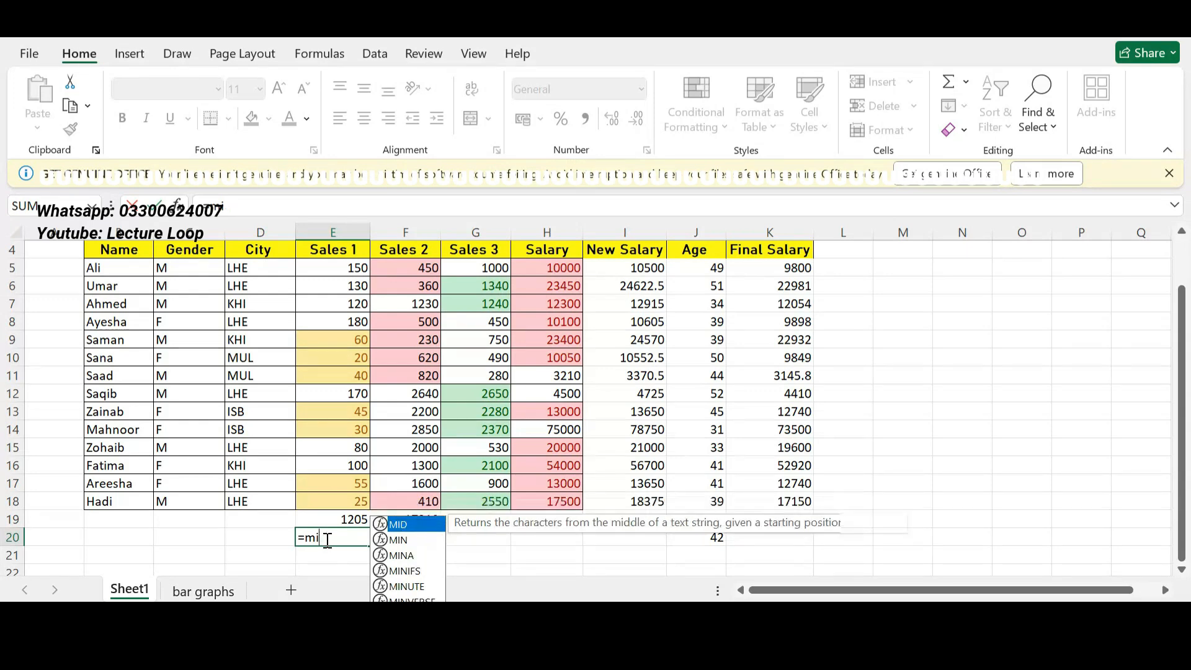
key("BackSpace")
key("Escape")
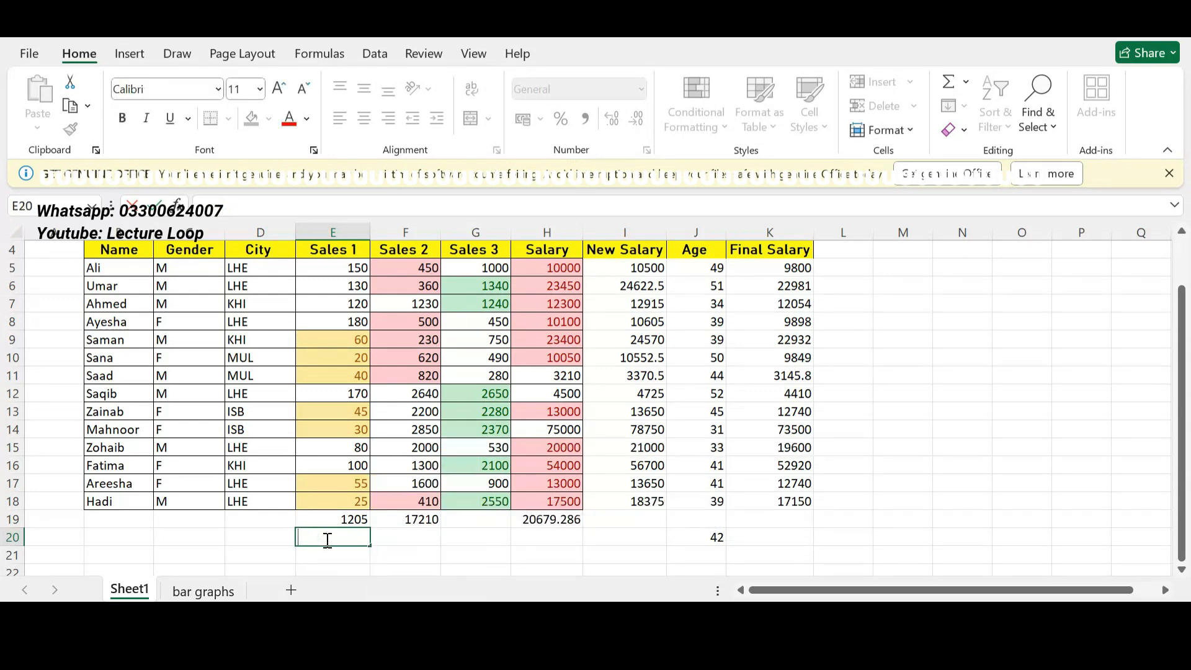
type("=")
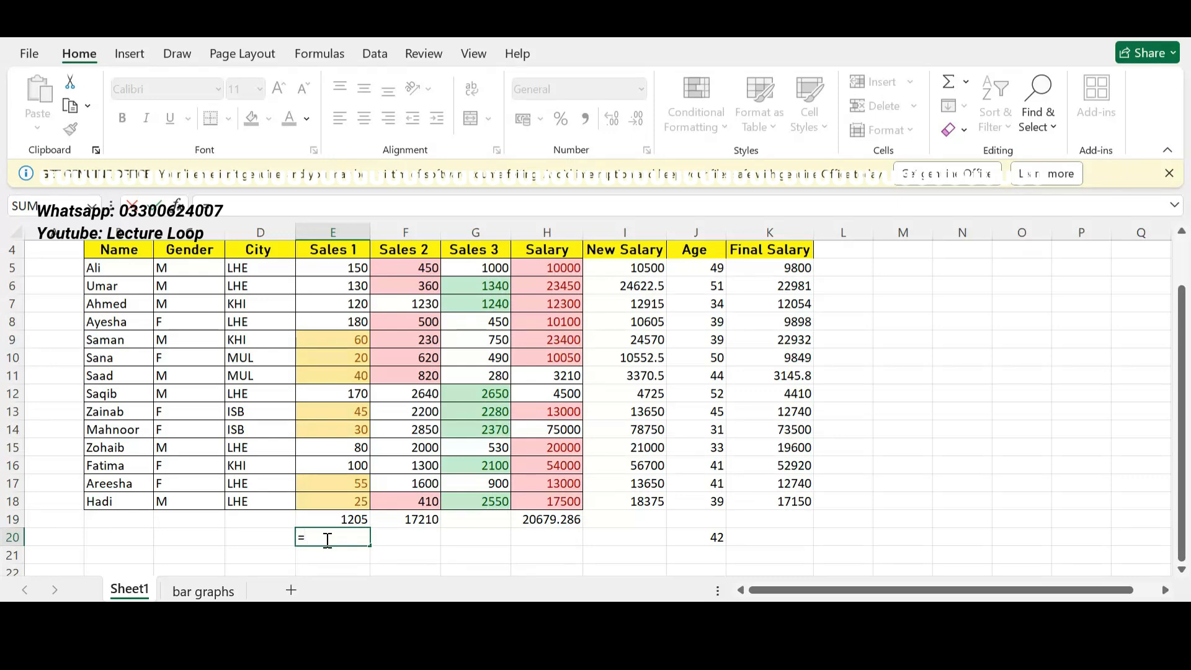
type("min")
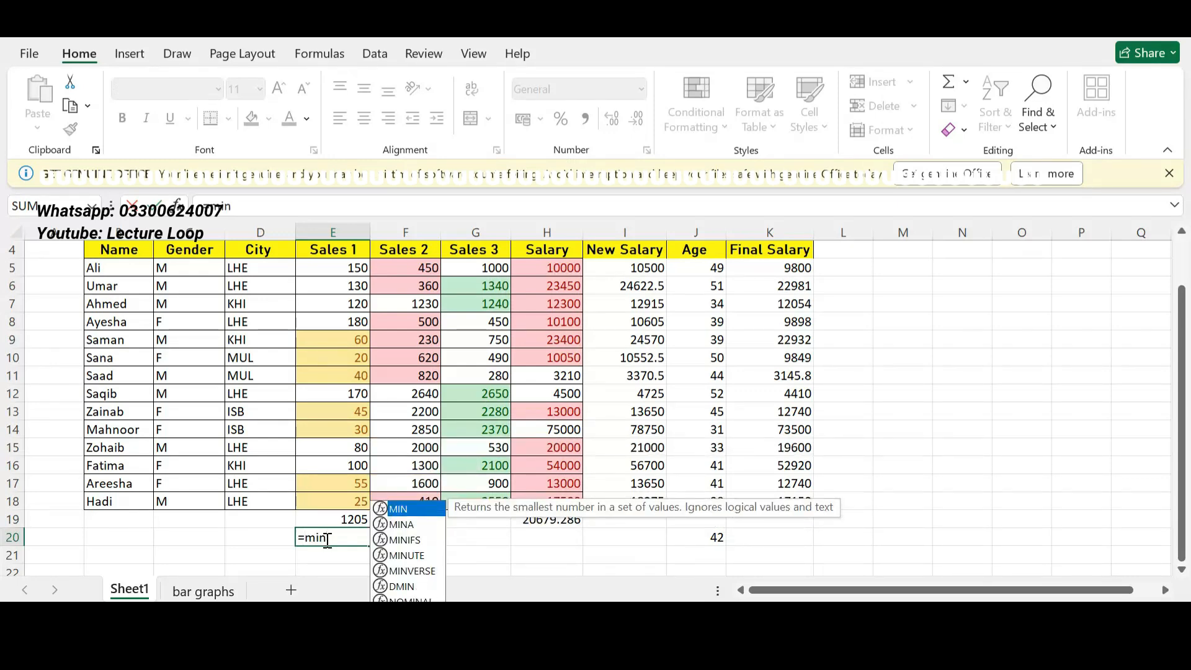
key("Tab")
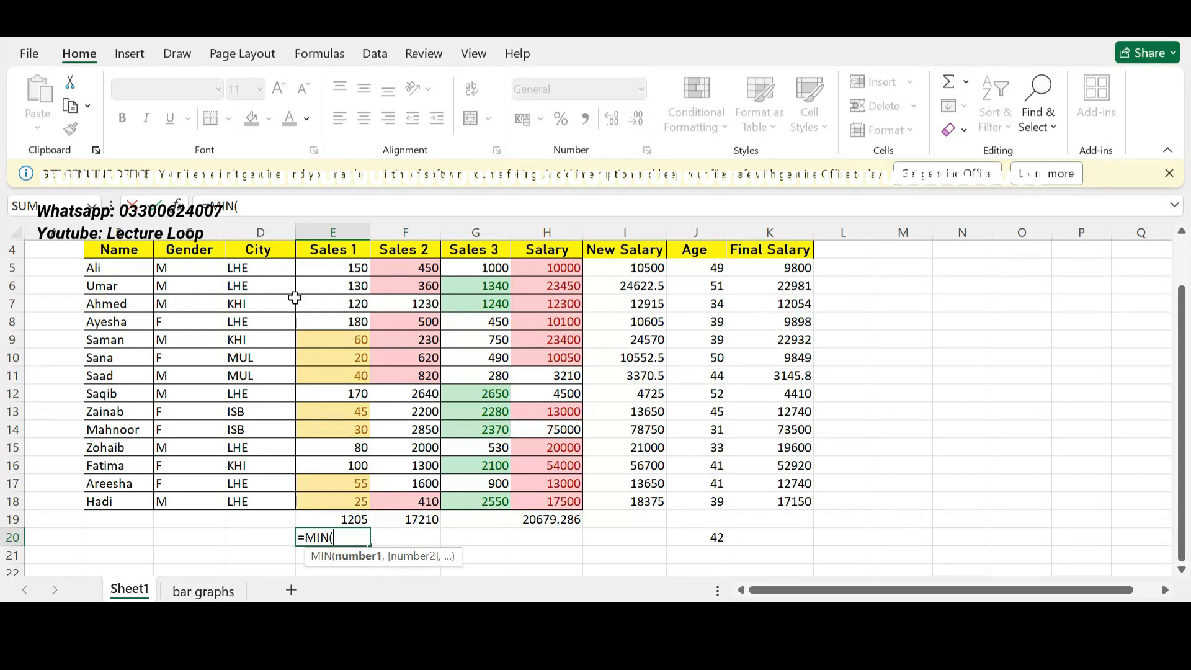
left_click_drag(332, 270, 346, 497)
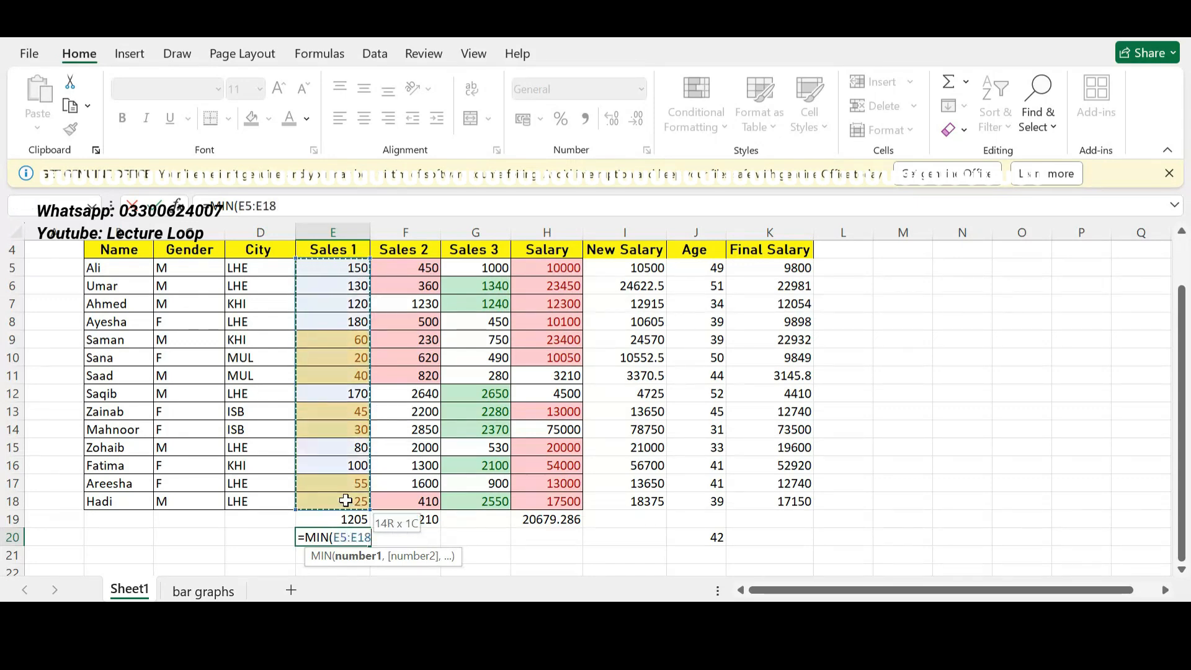
key("Return")
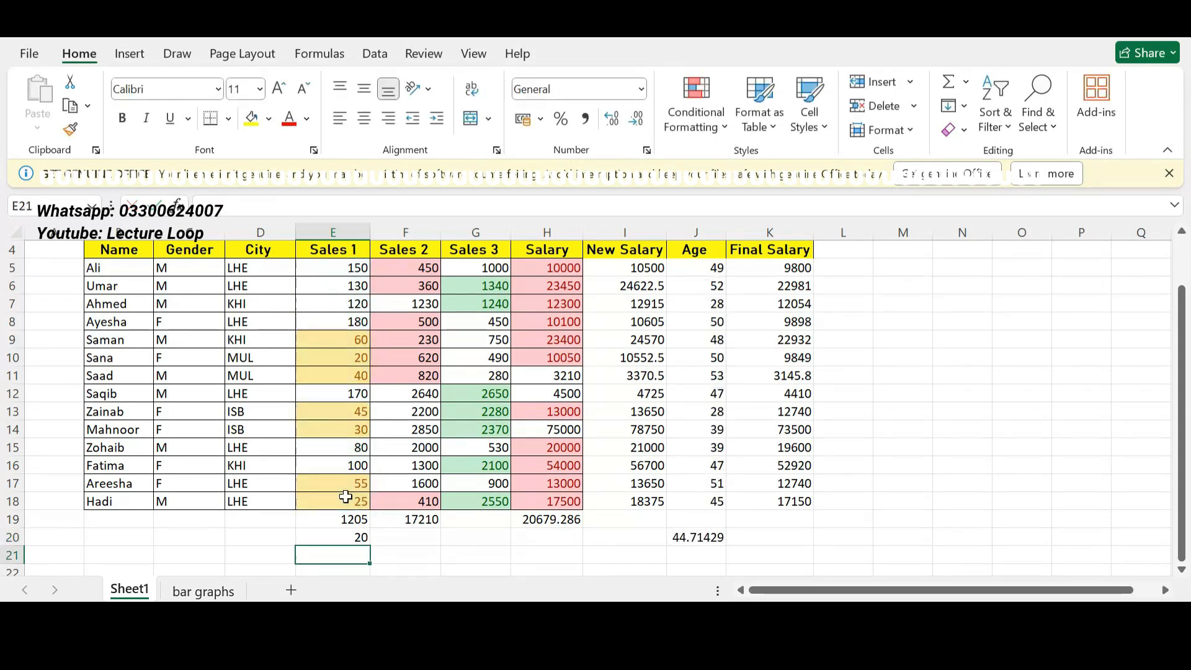
- Enter the formula =MIN(F5:F18) in cell F20 to find the smallest Sales 2 value
double_click(407, 541)
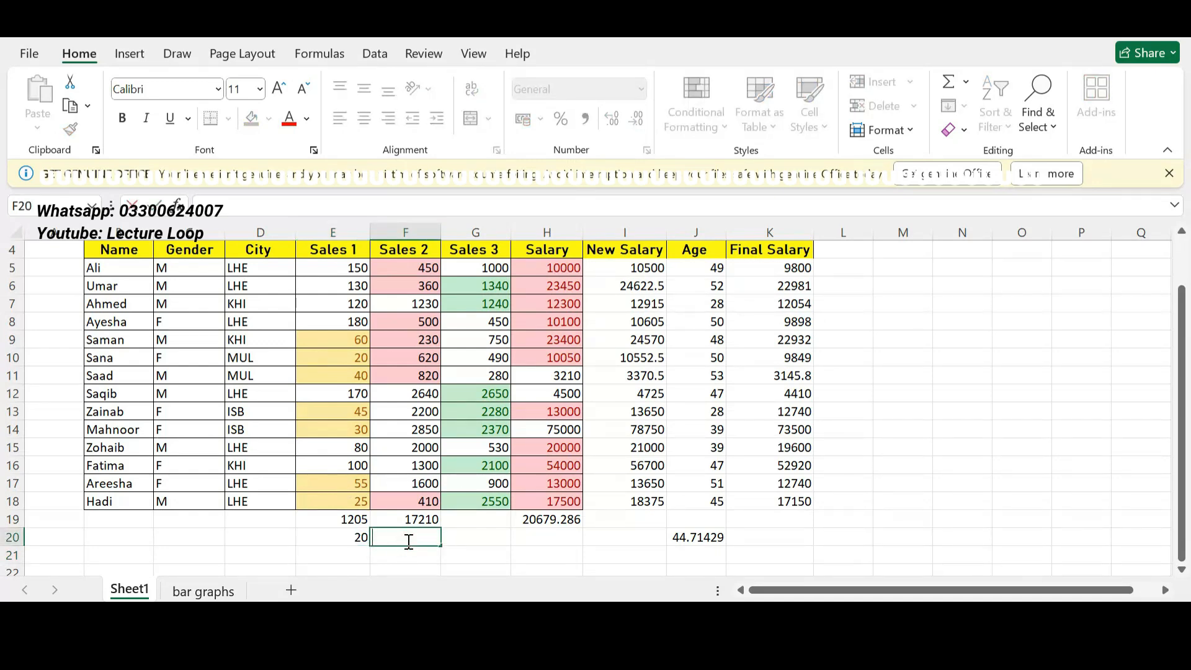
type("=min")
key("Tab")
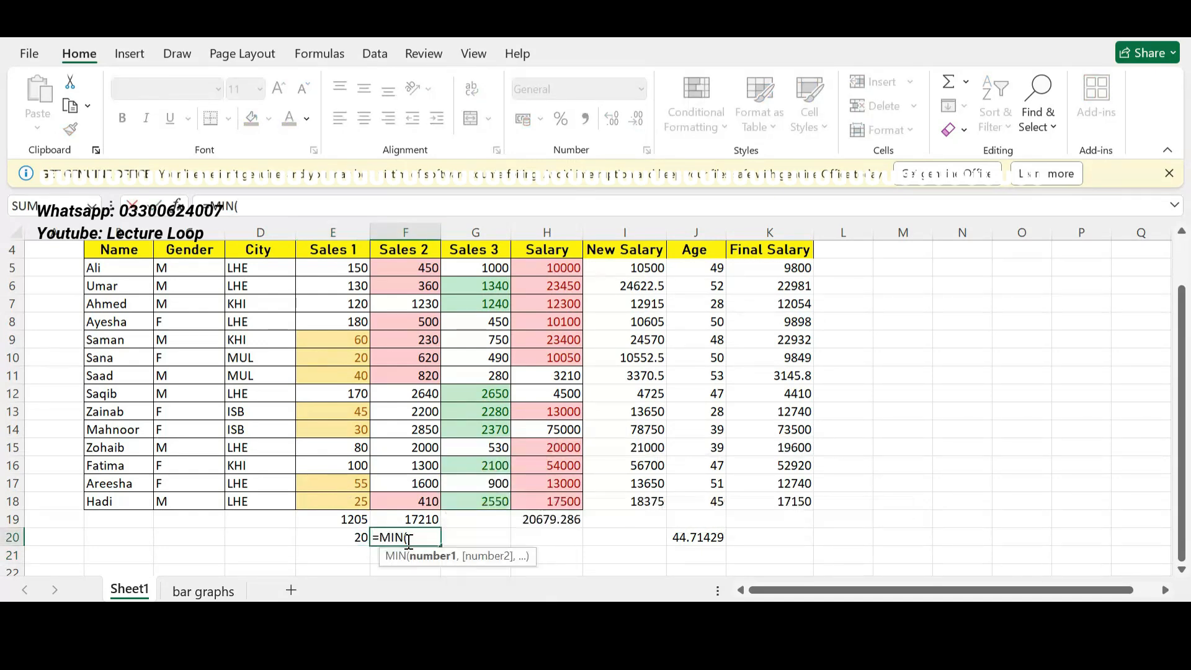
left_click_drag(417, 268, 402, 504)
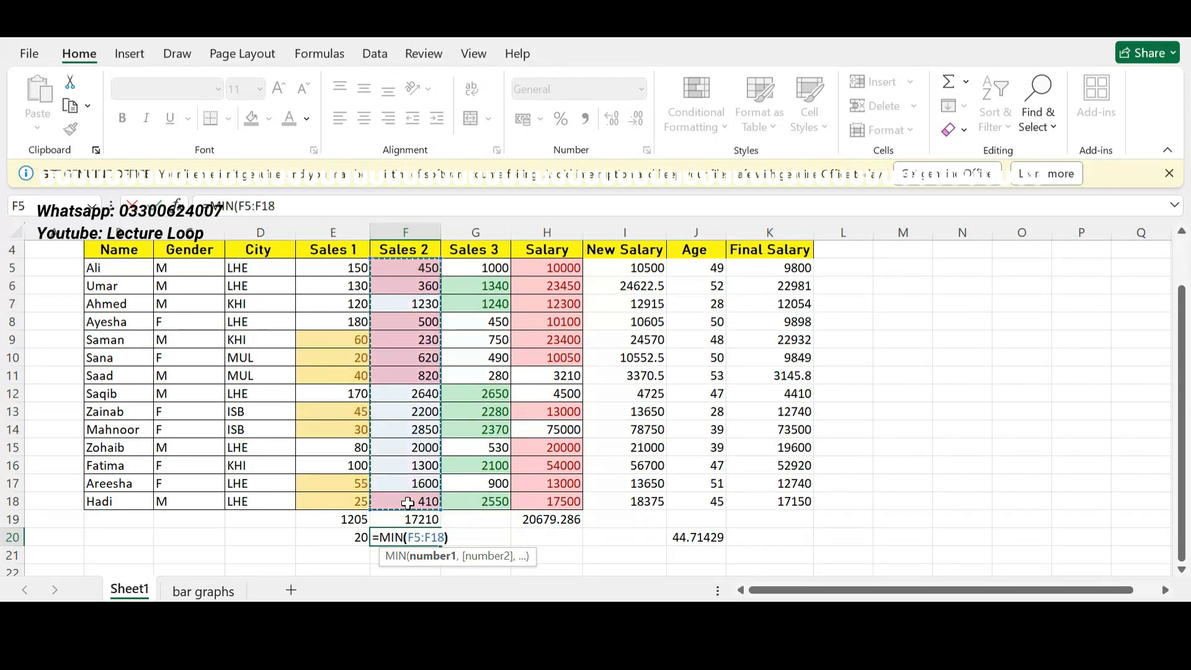
key("ctrl+Return")
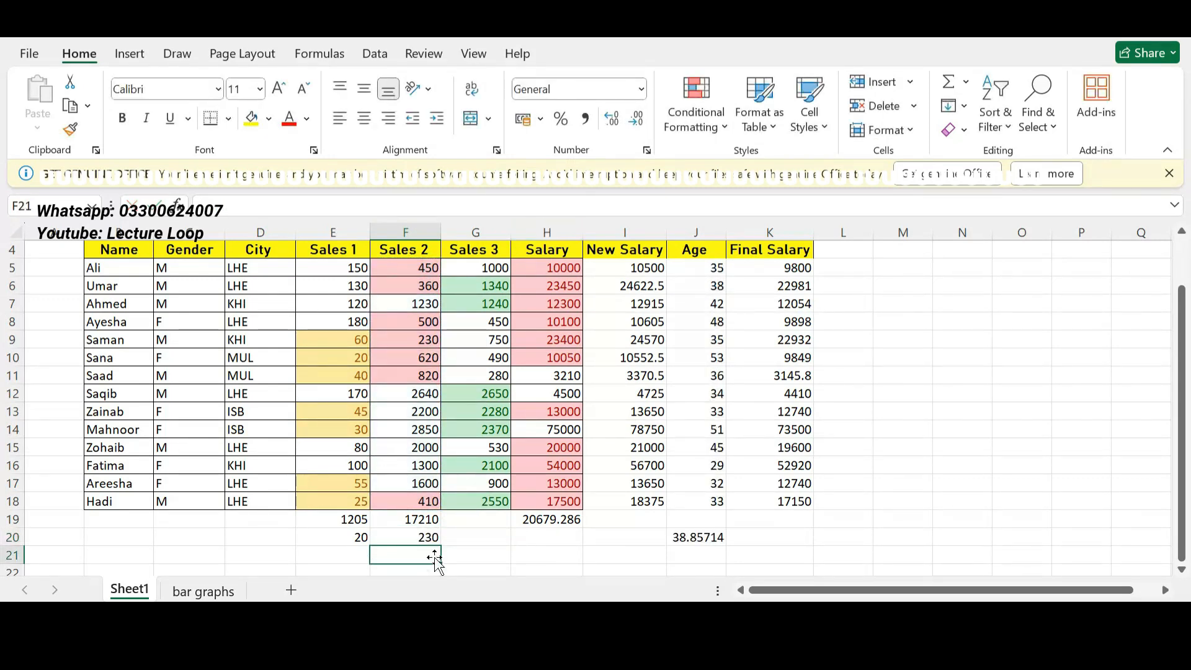
- Enter the formula =MIN(G5:G18) in cell G20 to find the smallest Sales 3 value
left_click(485, 537)
type("=")
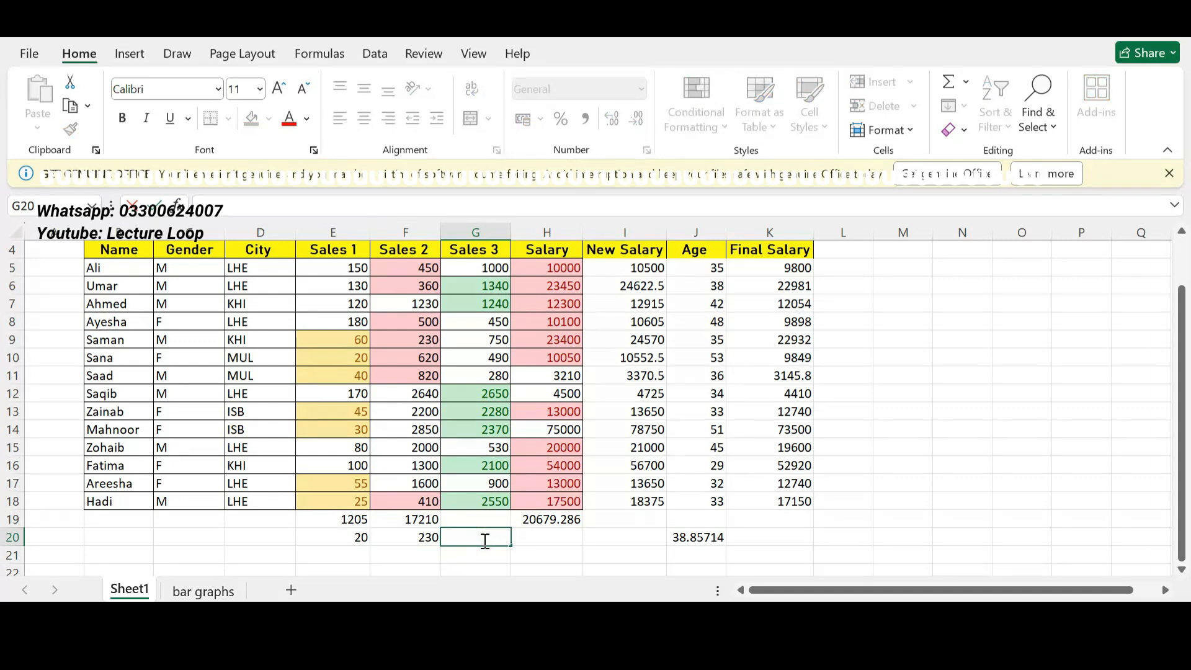
type("min")
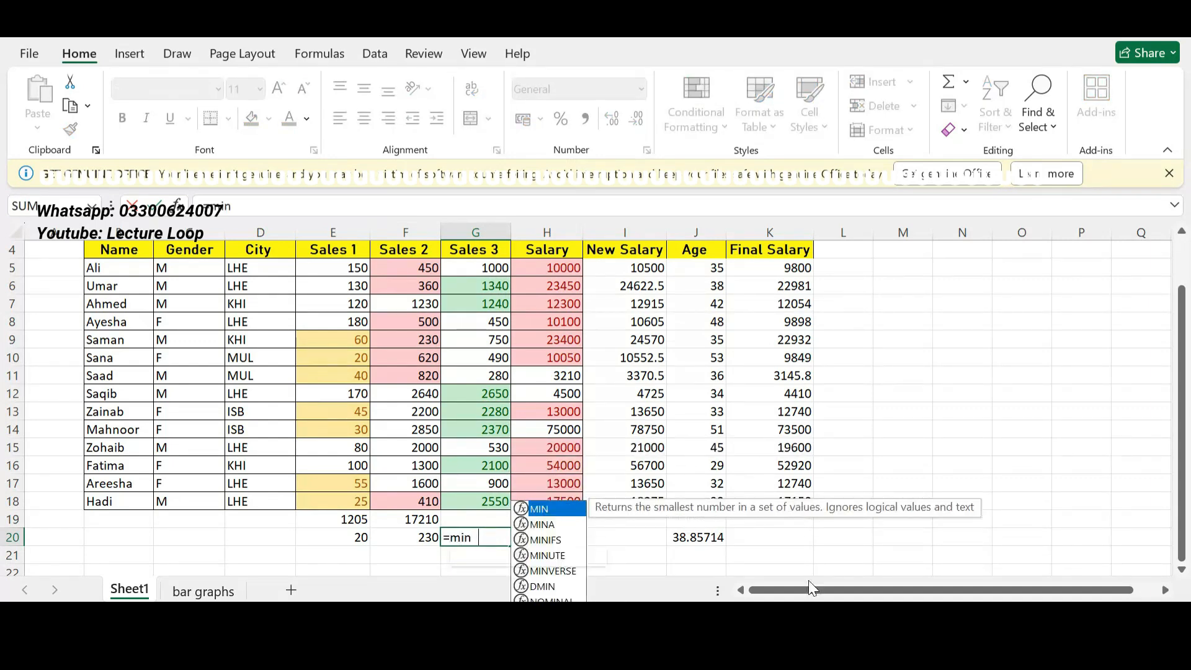
key("Tab")
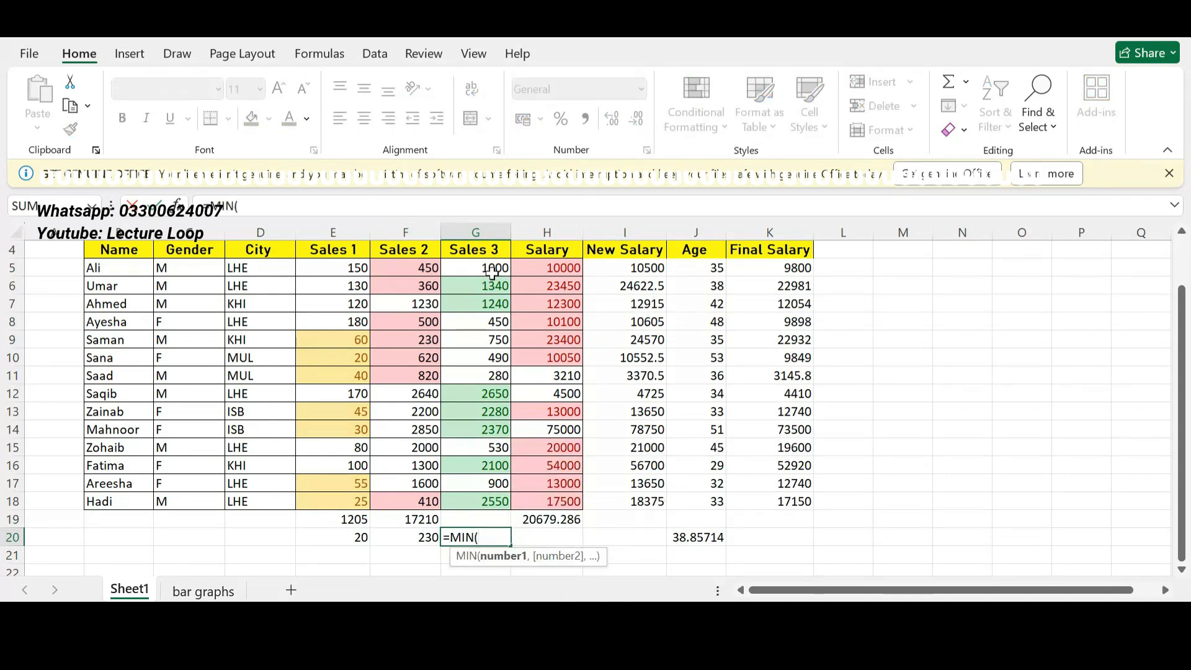
left_click_drag(490, 267, 450, 499)
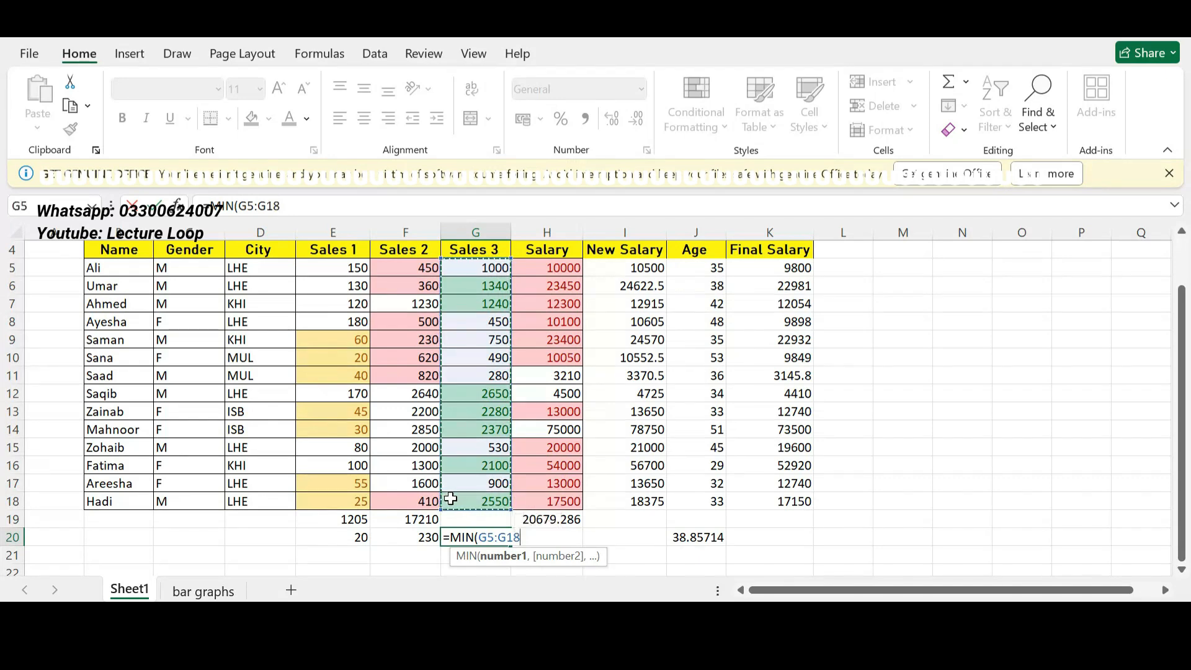
key("Return")
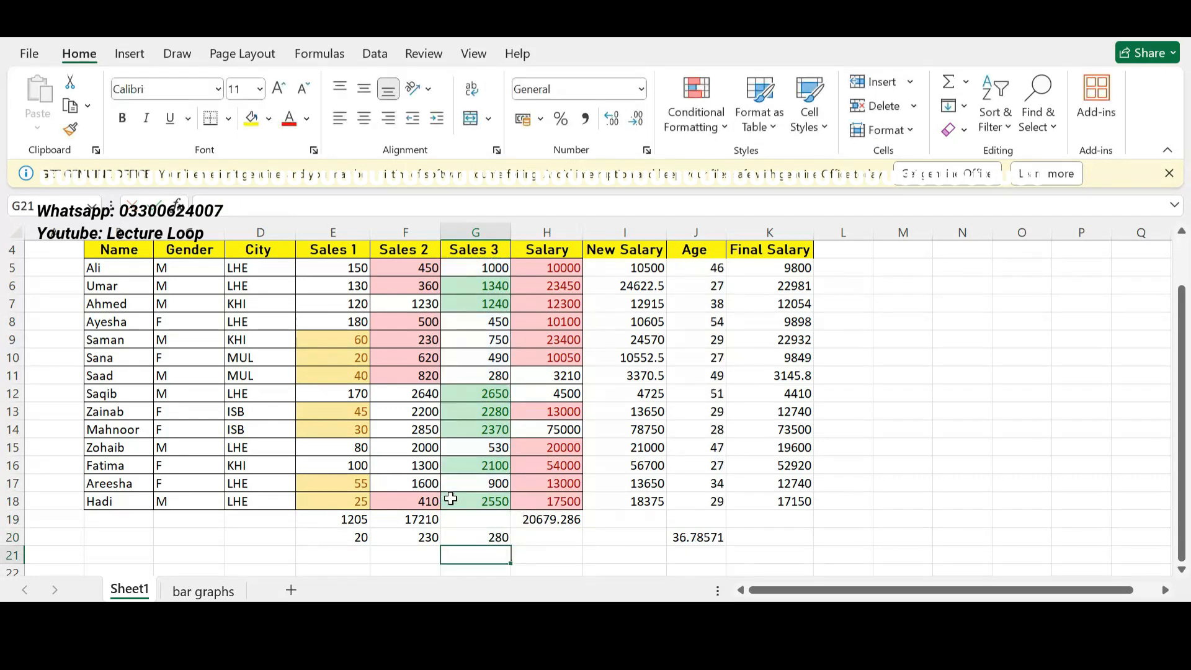
- Enter the formula =MAX(E5:E18) in cell E21 to find the largest Sales 1 value
left_click(319, 547)
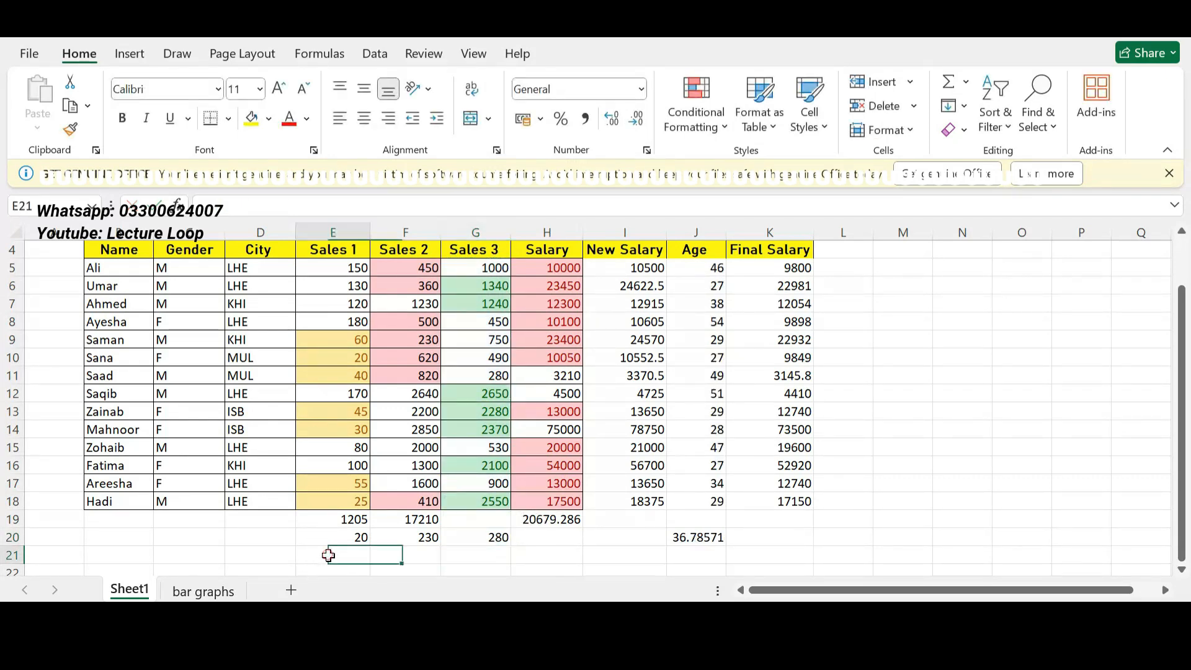
type("=max")
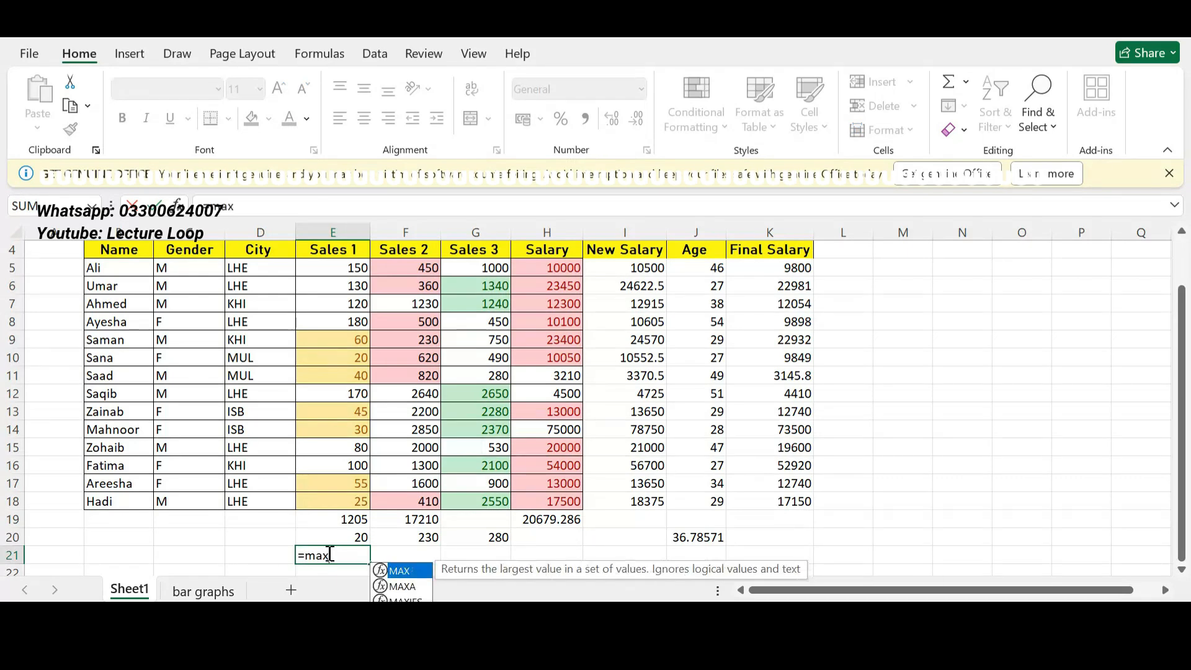
key("Tab")
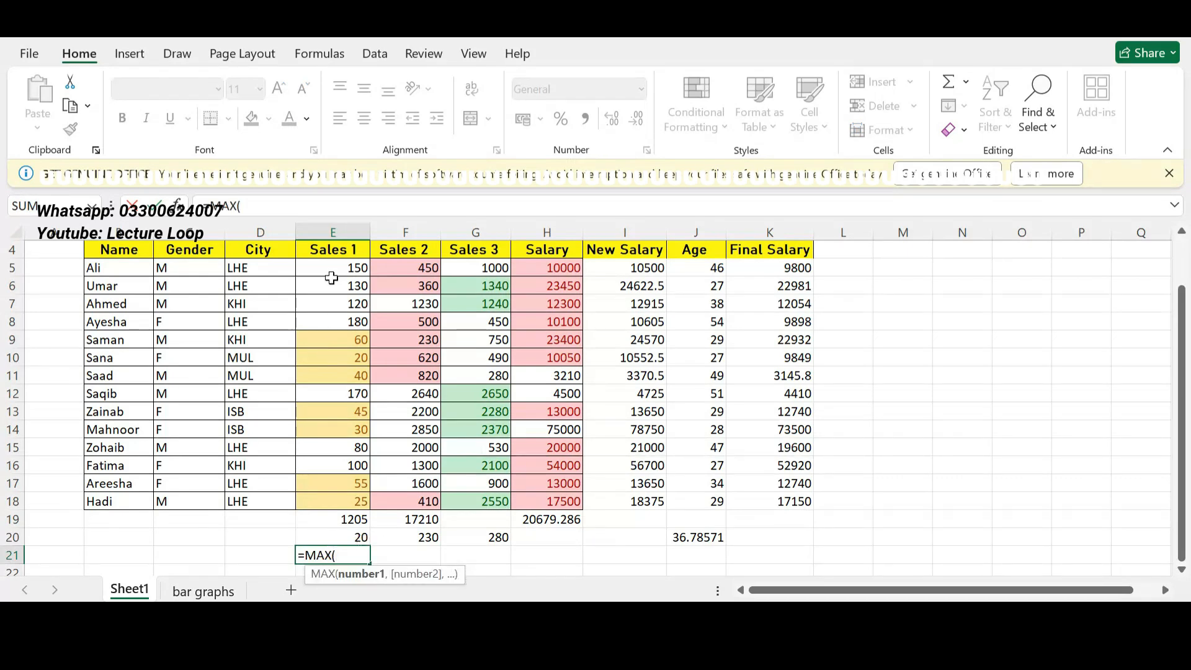
left_click_drag(333, 267, 330, 500)
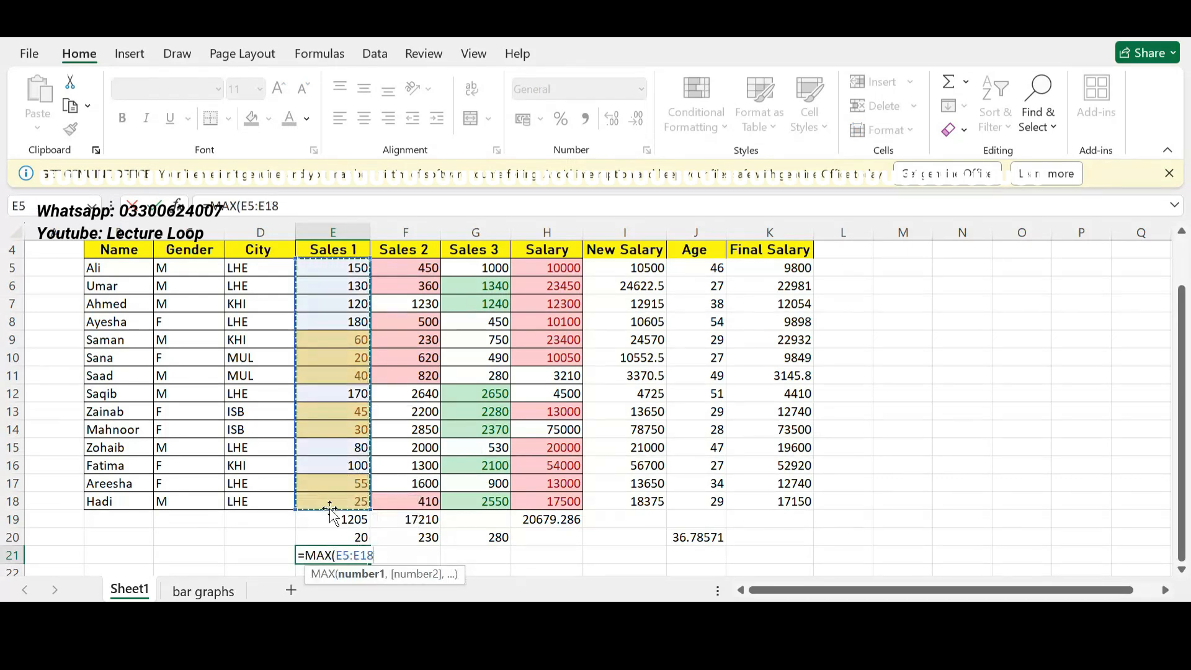
key("Return")
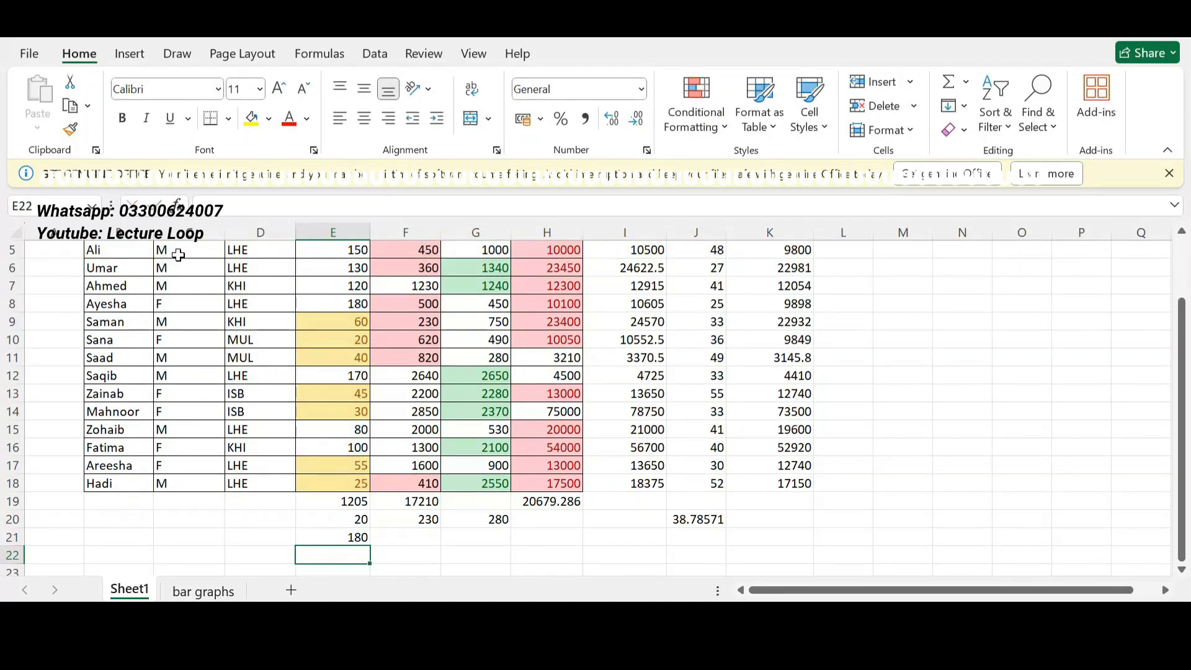
- Enter the formula =MAX(F5:F18) in cell F21 to find the largest Sales 2 value
left_click(393, 539)
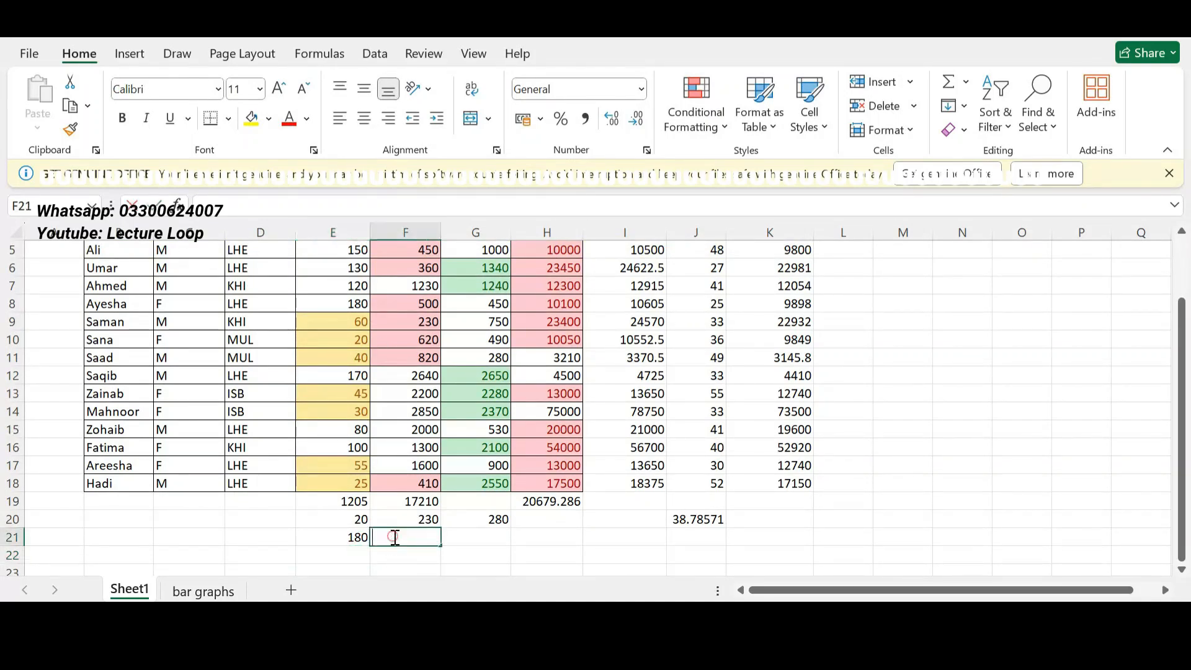
type("=max")
key("Tab")
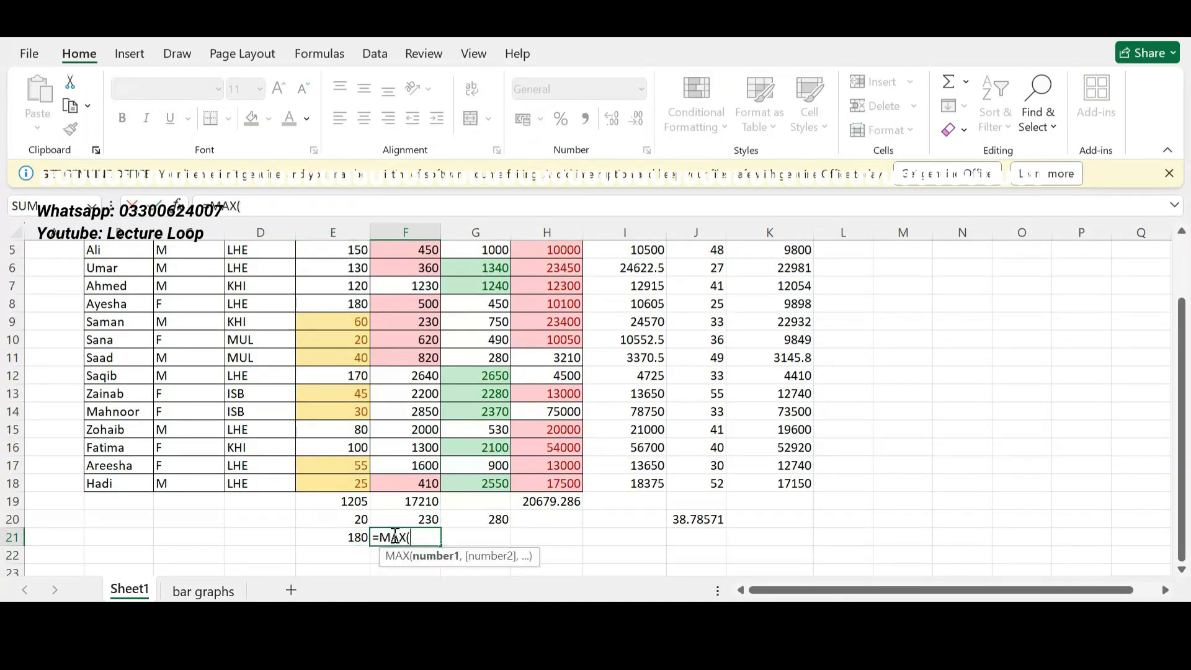
scroll(410, 313, "up", 2)
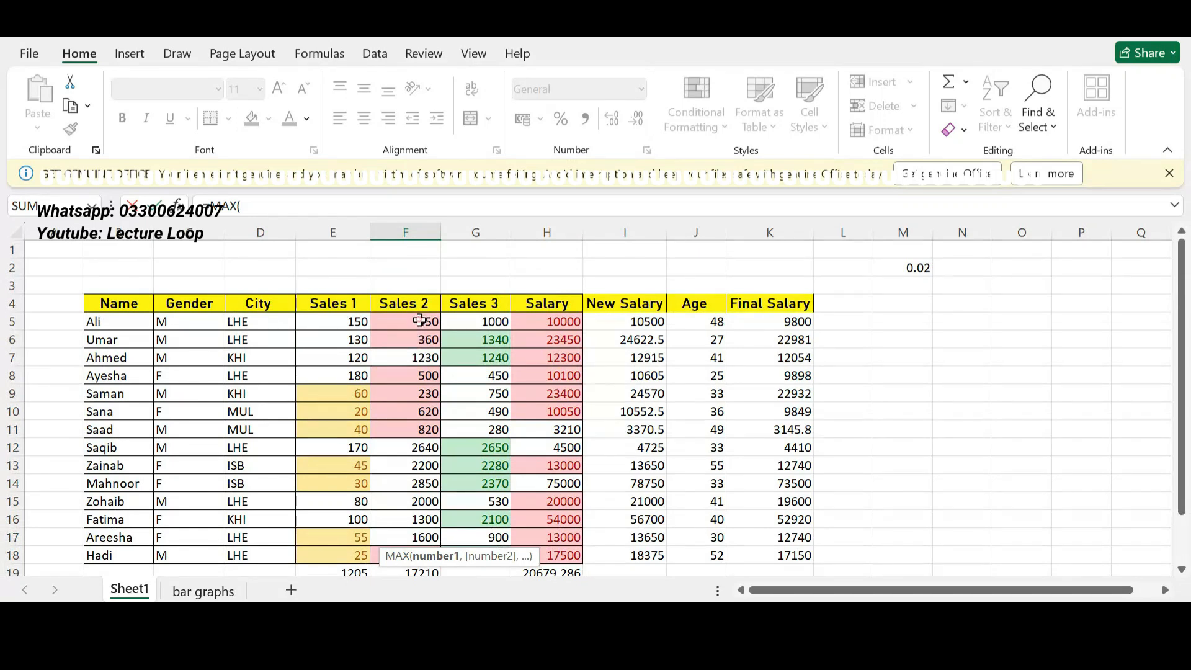
left_click_drag(419, 322, 411, 556)
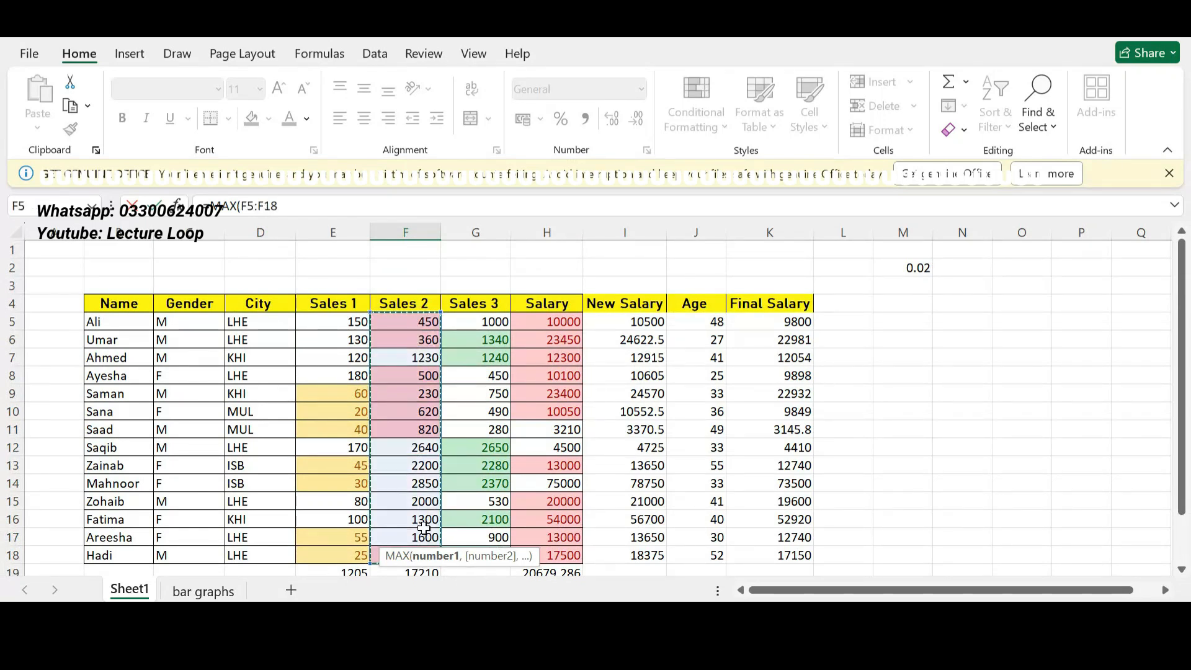
scroll(481, 454, "down", 5)
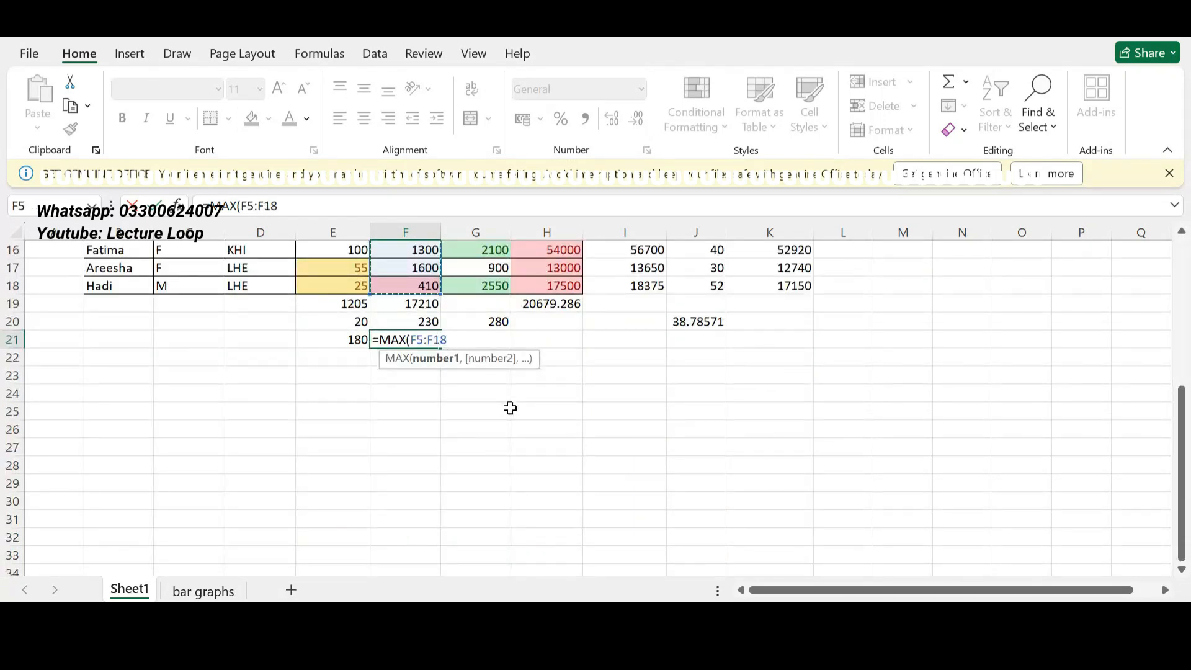
type(")")
key("Return")
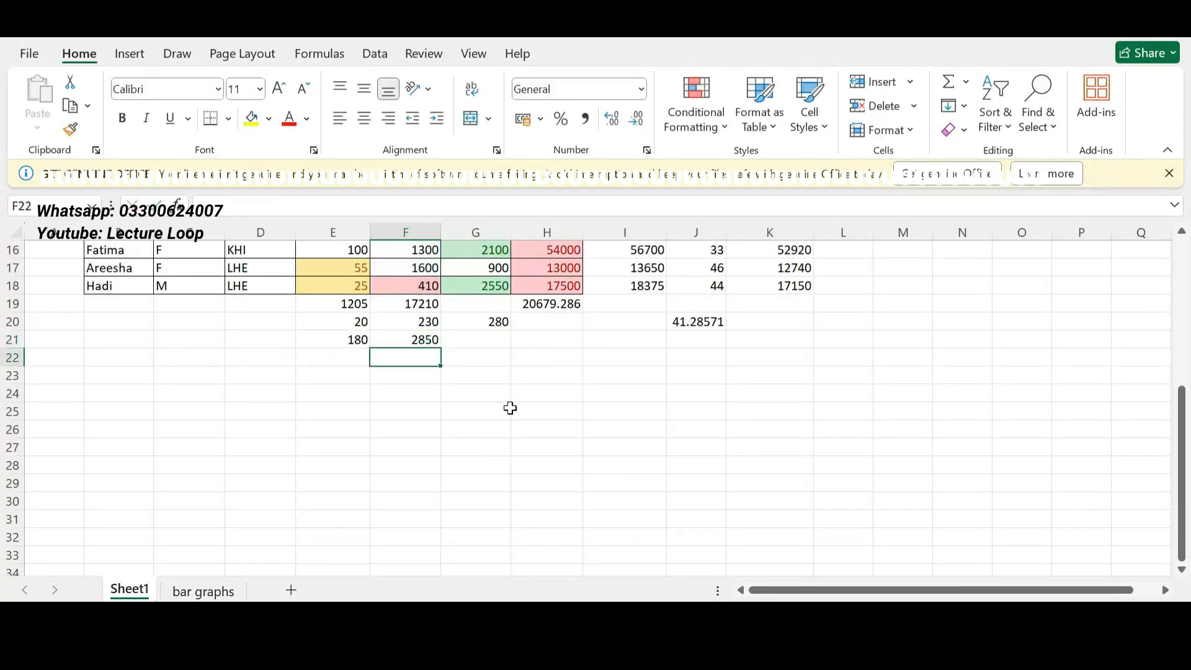
- Enter the formula =MAX(G5:G18) in cell G21 to find the largest Sales 3 value
left_click(476, 342)
double_click(476, 342)
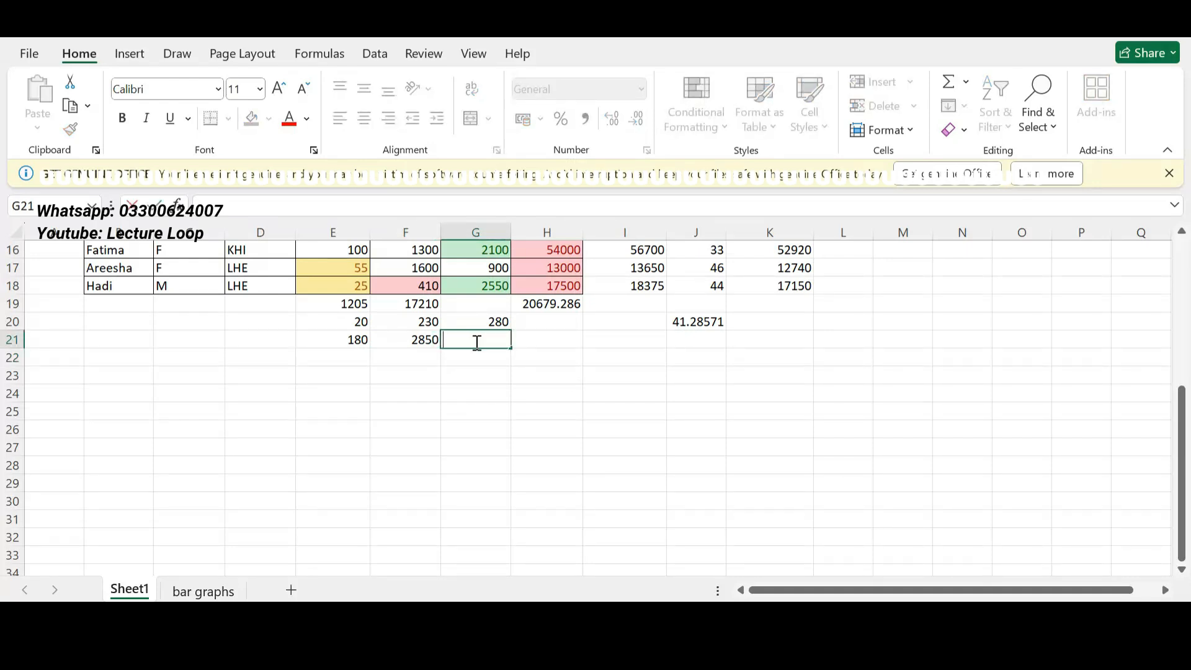
type("=")
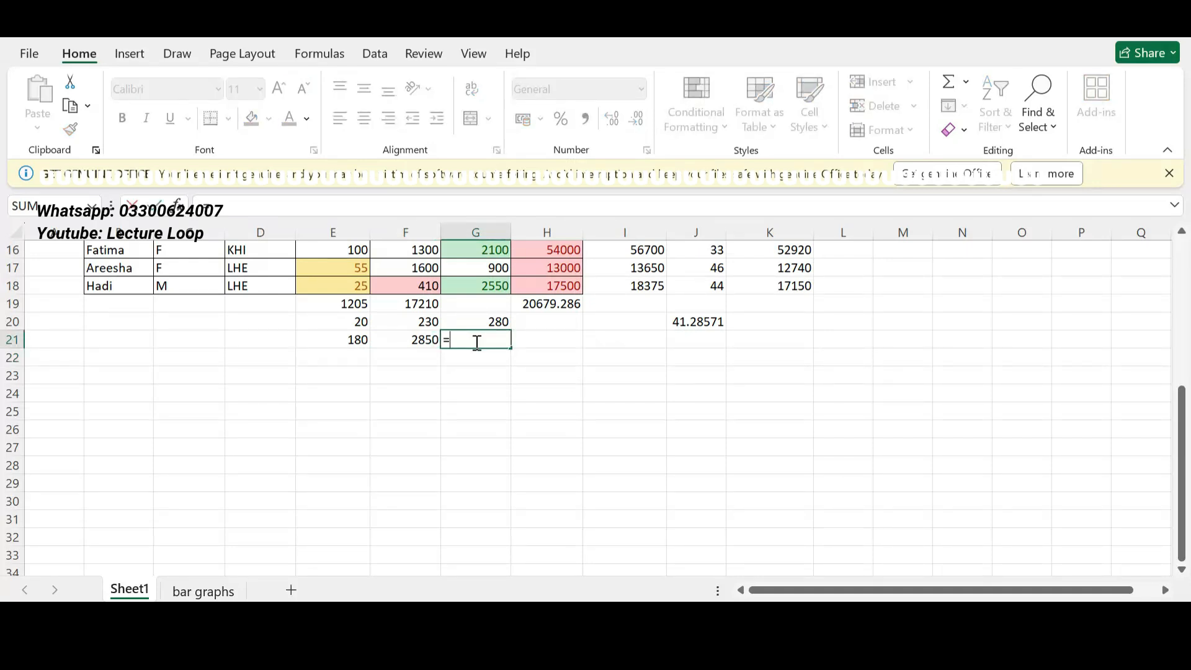
type("max")
key("Tab")
scroll(487, 304, "up", 5)
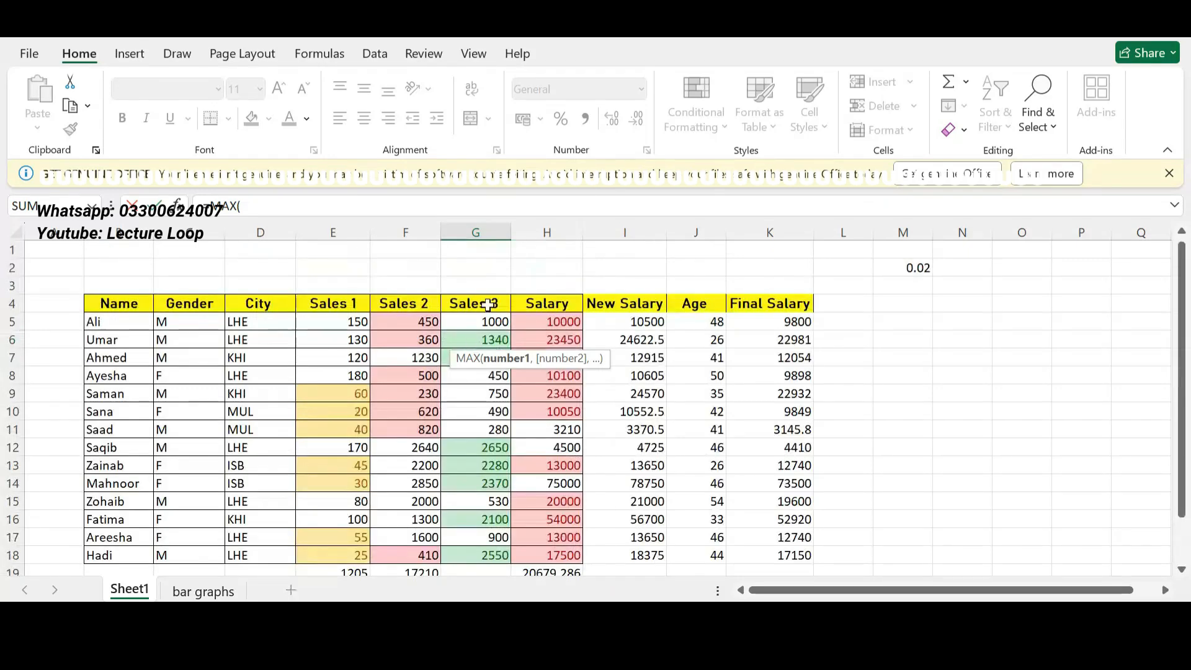
left_click_drag(472, 320, 484, 555)
scroll(485, 543, "down", 3)
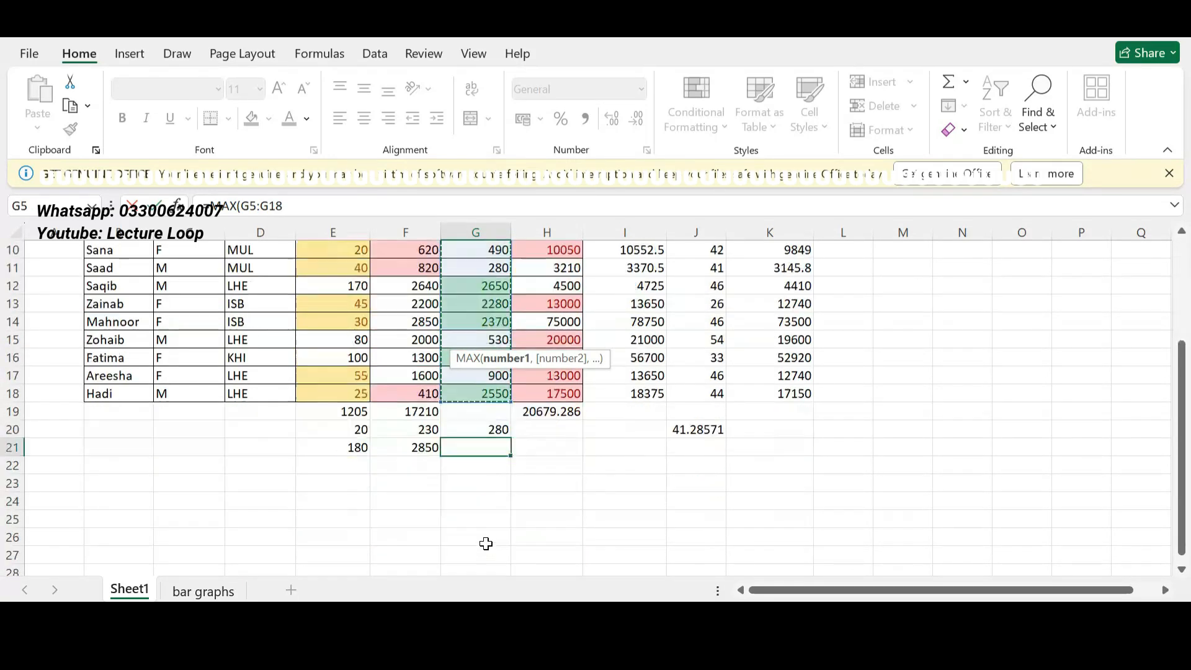
key("Return")
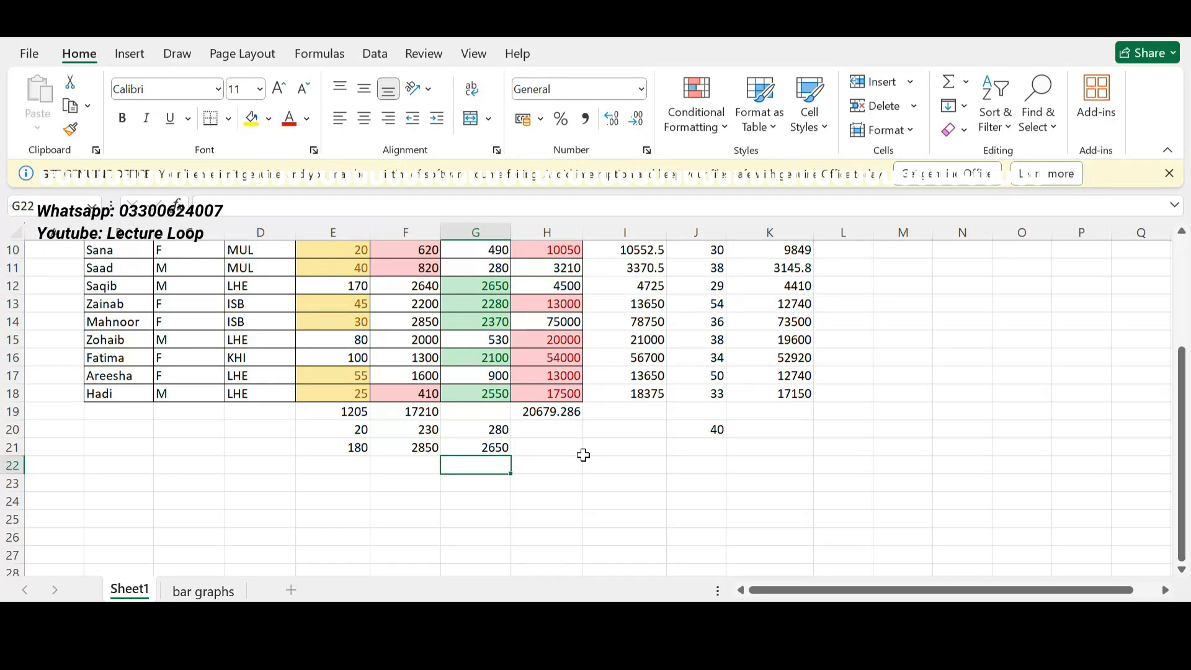
scroll(583, 456, "up", 3)
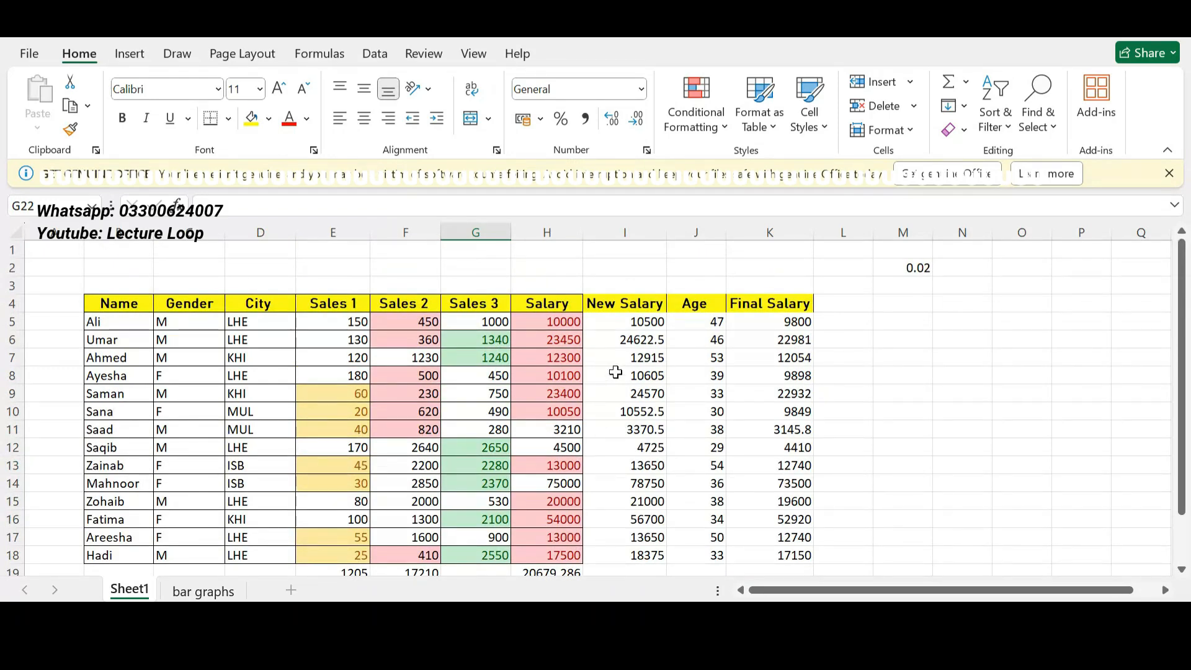
scroll(616, 372, "down", 5)
scroll(615, 372, "up", 5)
scroll(616, 372, "down", 4)
scroll(616, 373, "up", 4)
scroll(615, 372, "down", 3)
scroll(616, 372, "up", 3)
scroll(634, 374, "down", 1)
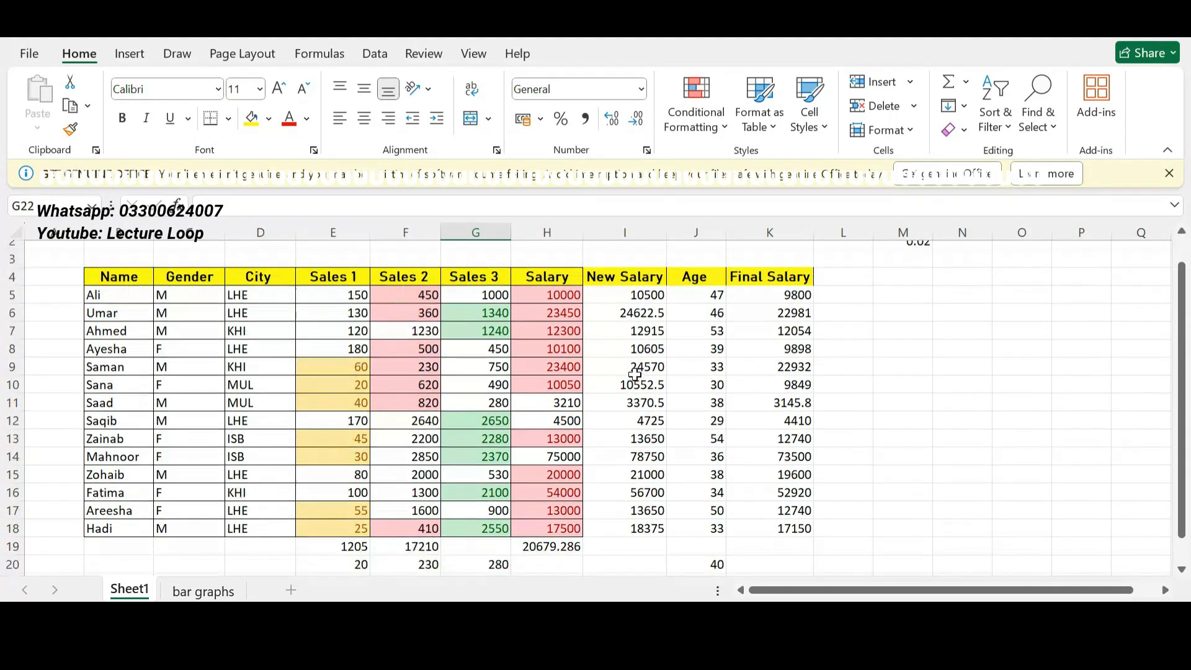
scroll(634, 374, "down", 2)
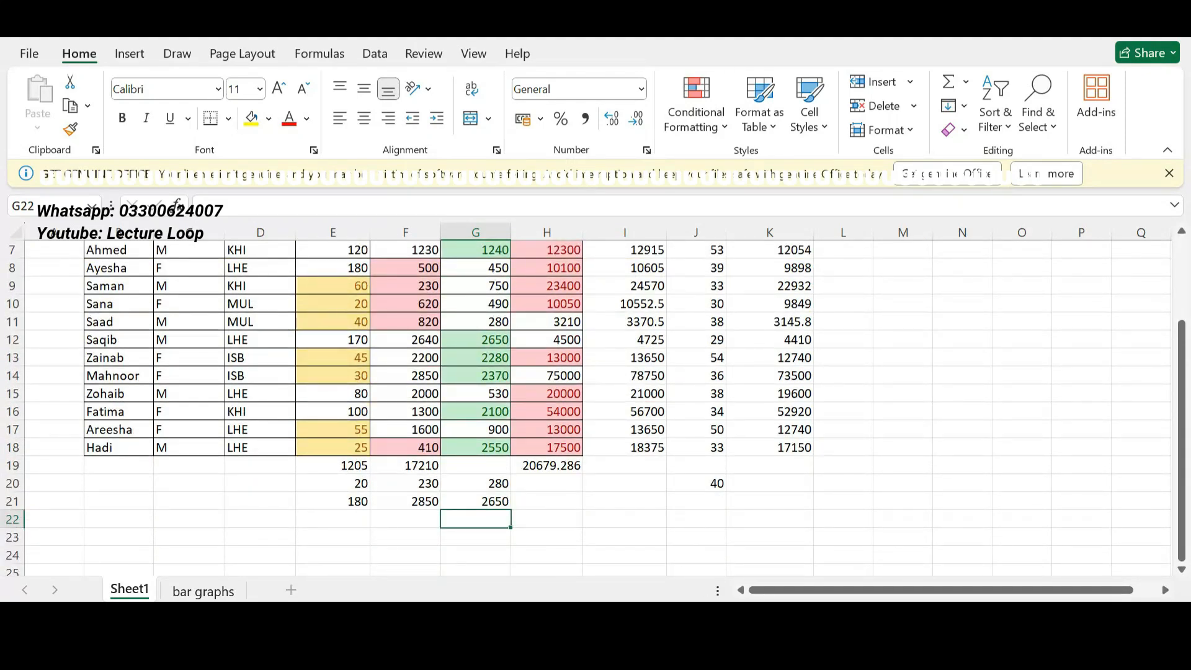